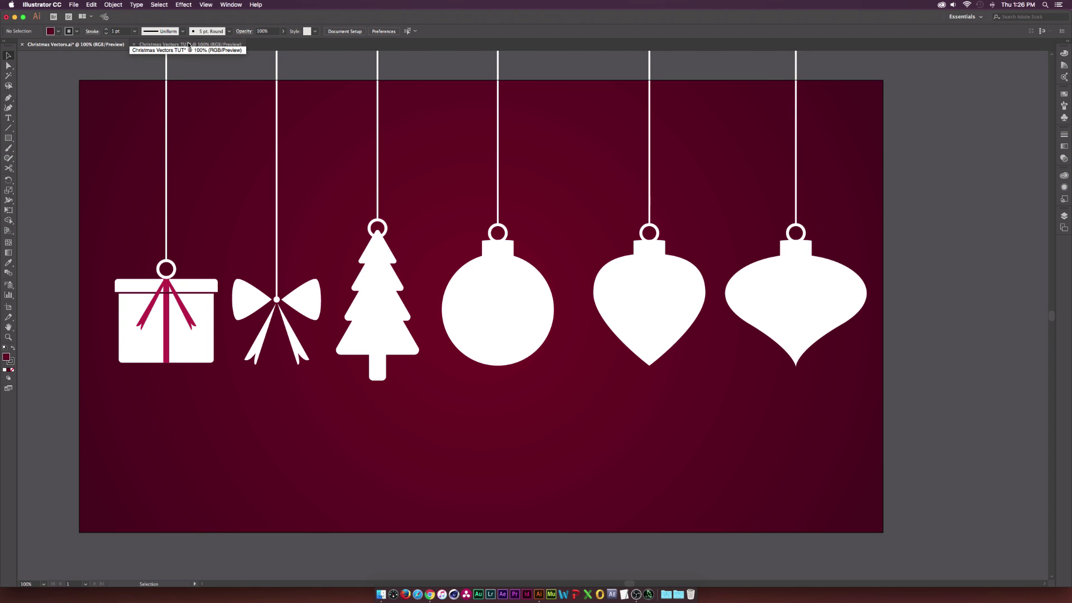
Step: Close the finished Christmas Vectors.ai document, keeping the blank Christmas Vectors TUT document open
left_click_drag(63, 64, 884, 463)
left_click(909, 215)
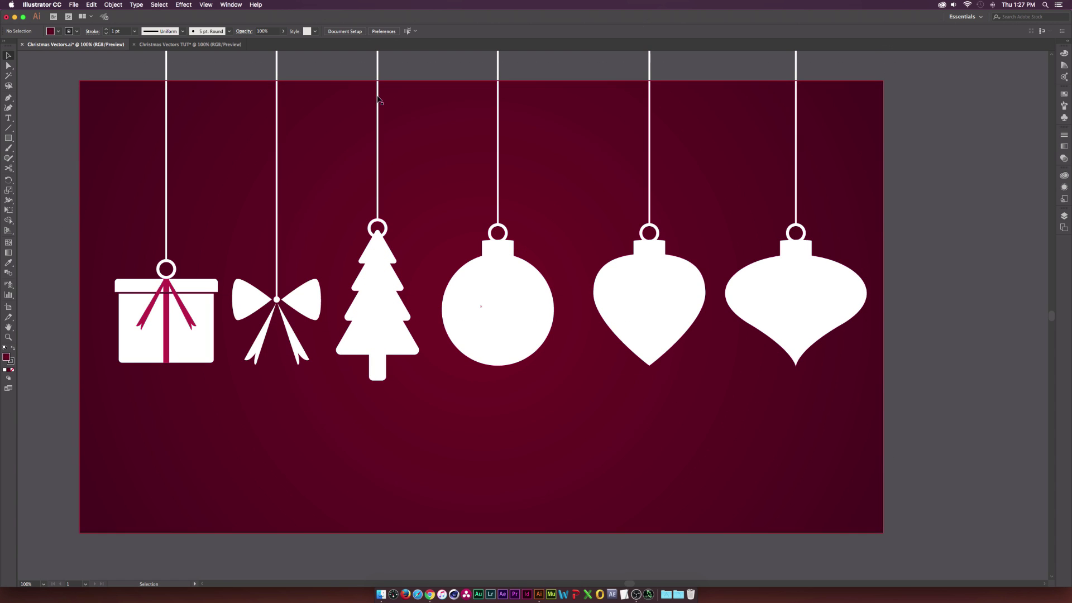
left_click(159, 44)
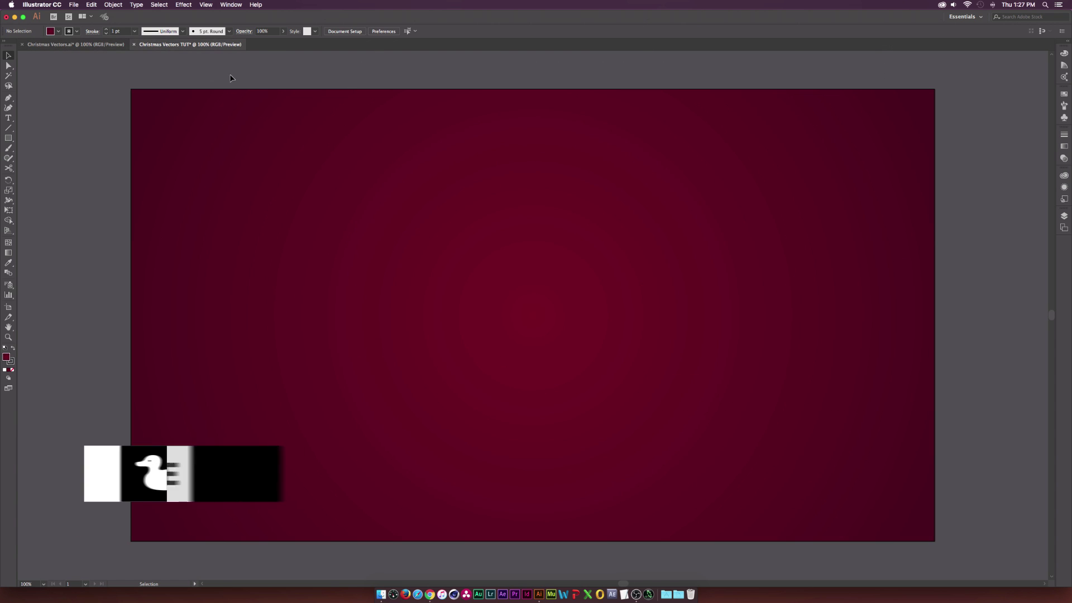
left_click(73, 4)
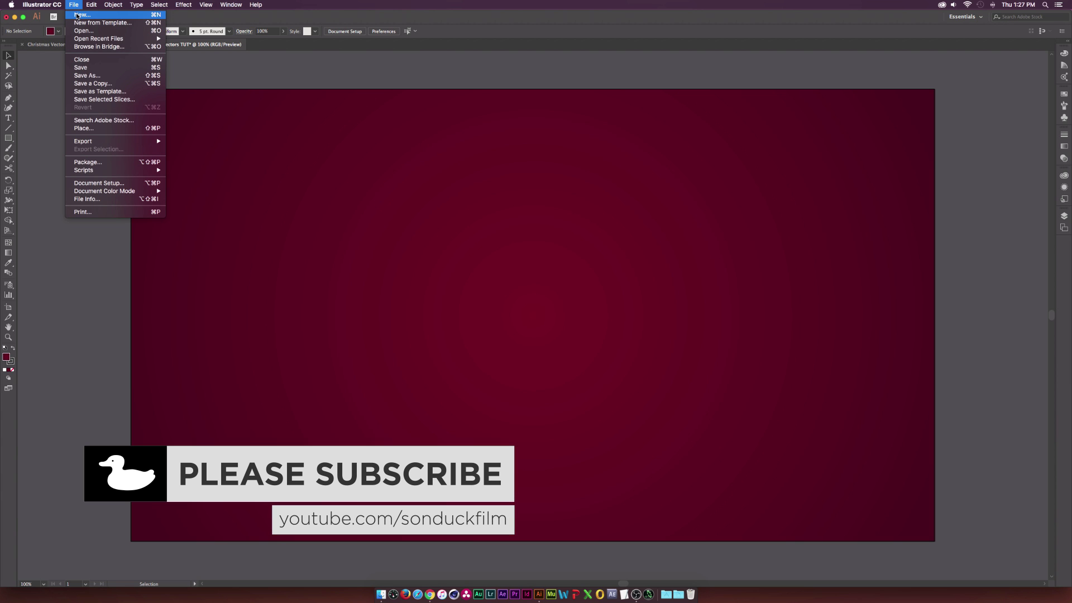
left_click(237, 67)
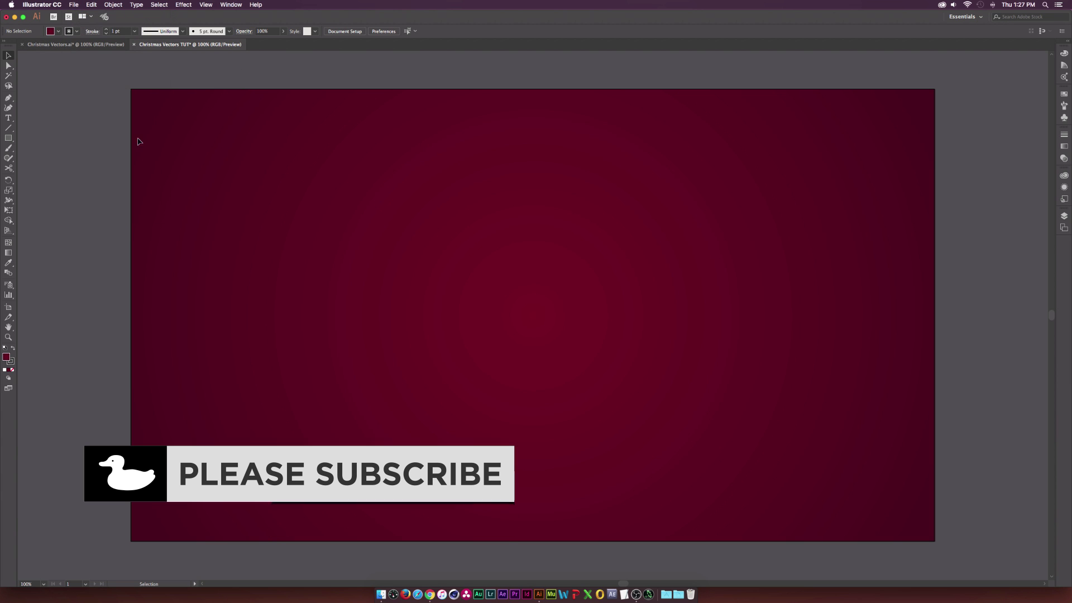
left_click(83, 44)
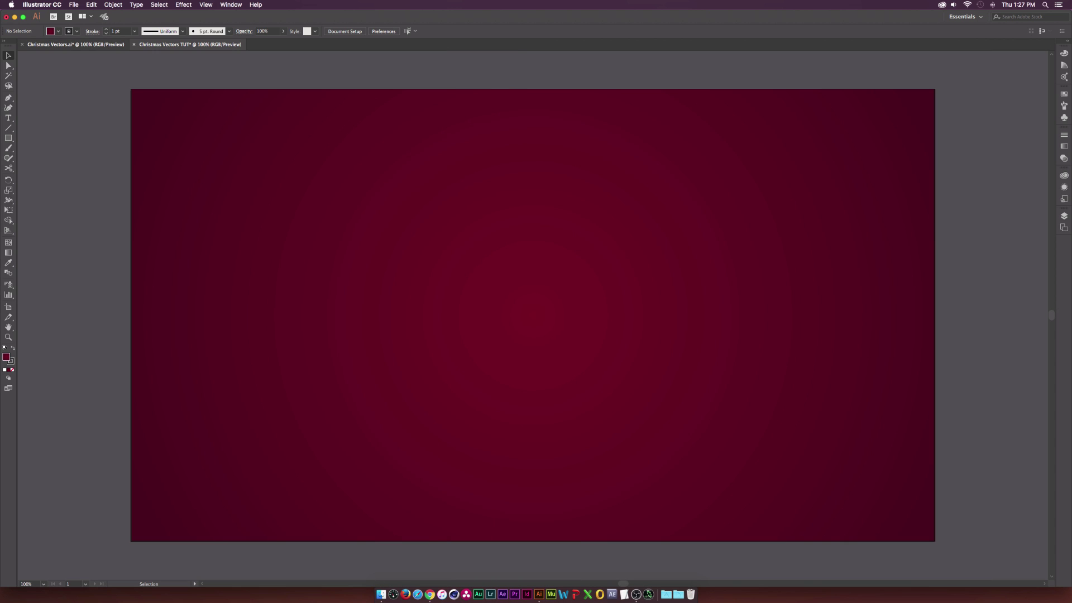
key("super+w")
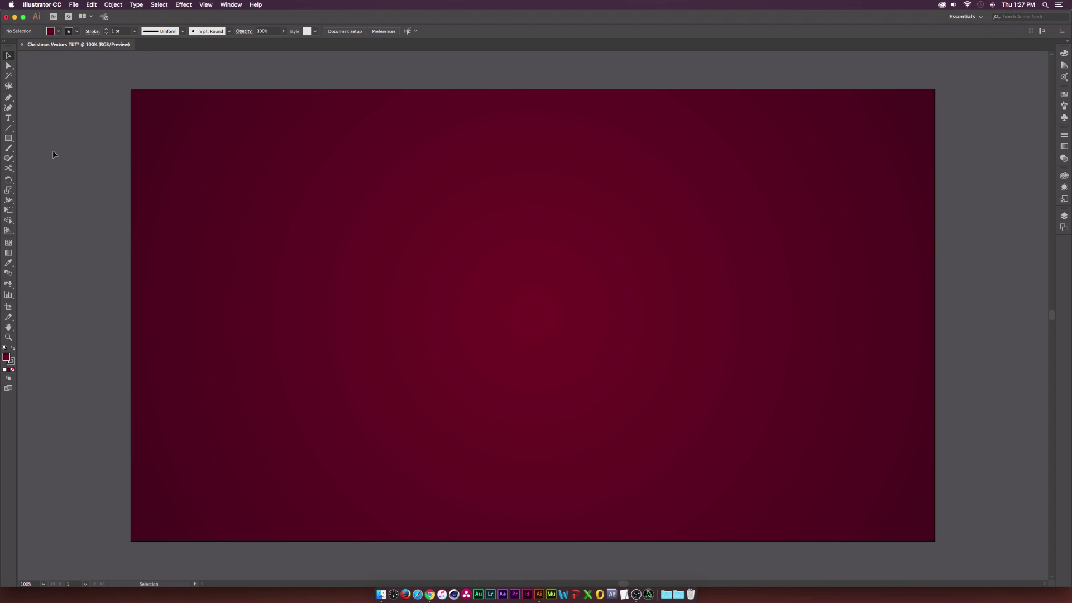
Step: Draw a wide rounded rectangle about 403 by 83 px in the upper-left area of the artboard
left_click(16, 140)
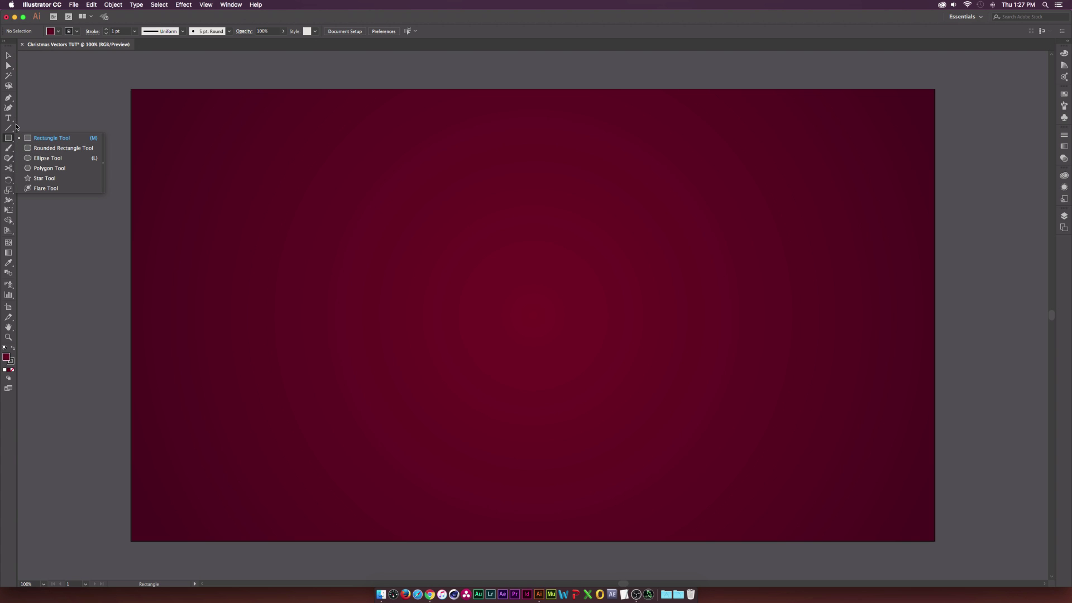
left_click(53, 150)
left_click_drag(219, 273, 388, 238)
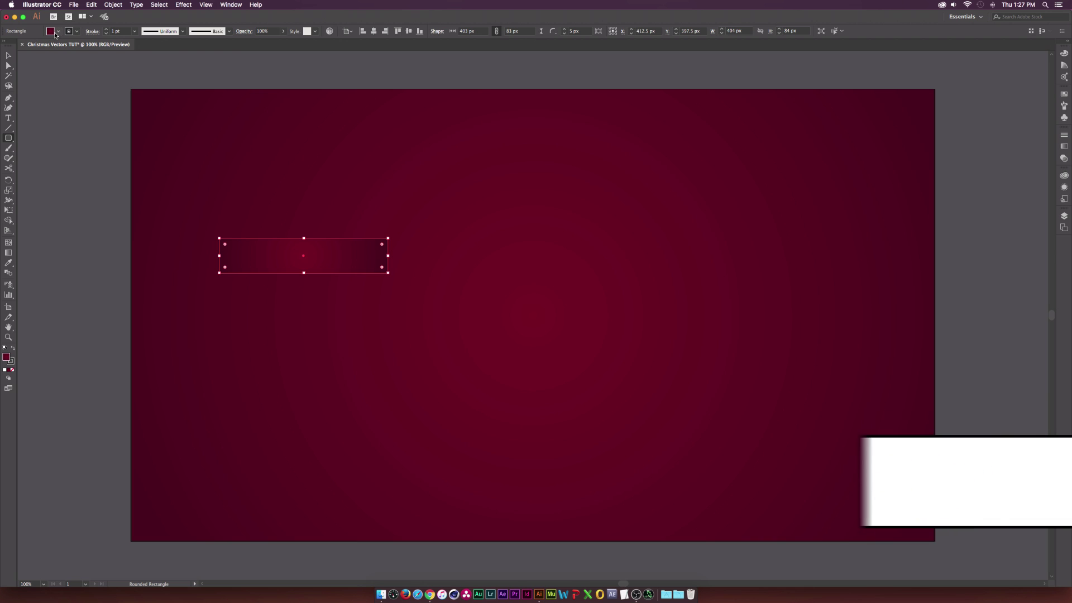
Step: Give the rounded rectangle a white fill and no stroke
left_click(55, 33)
left_click(16, 46)
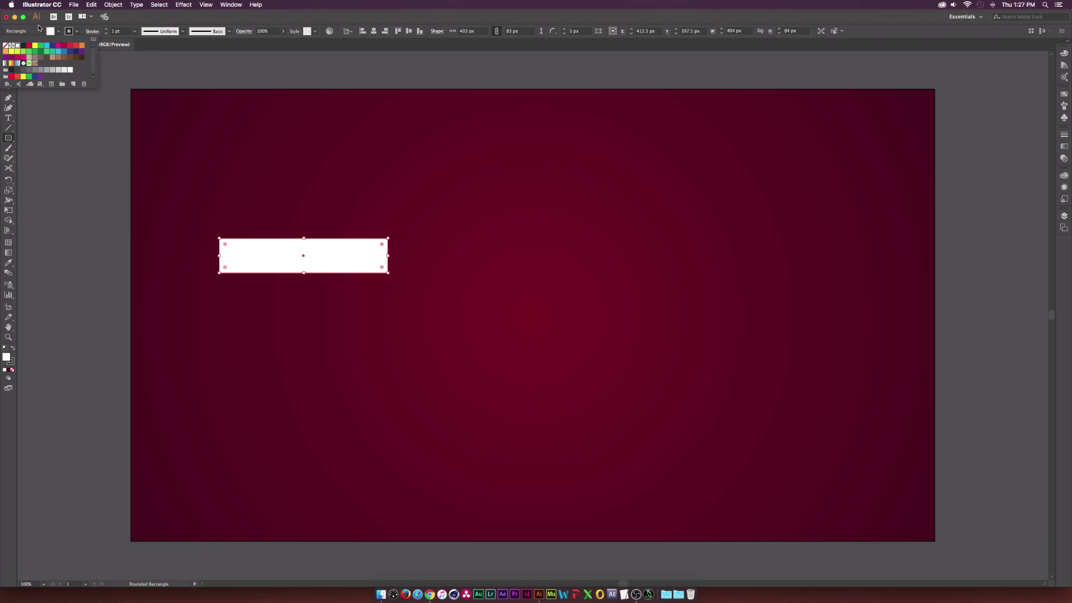
left_click(37, 32)
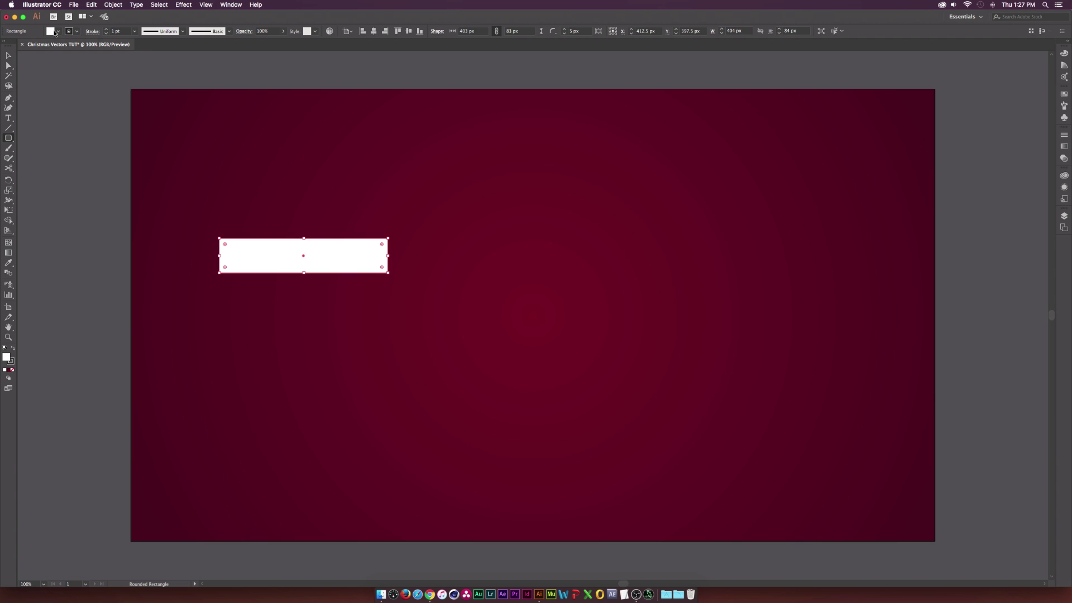
left_click(76, 31)
left_click(106, 34)
key("v")
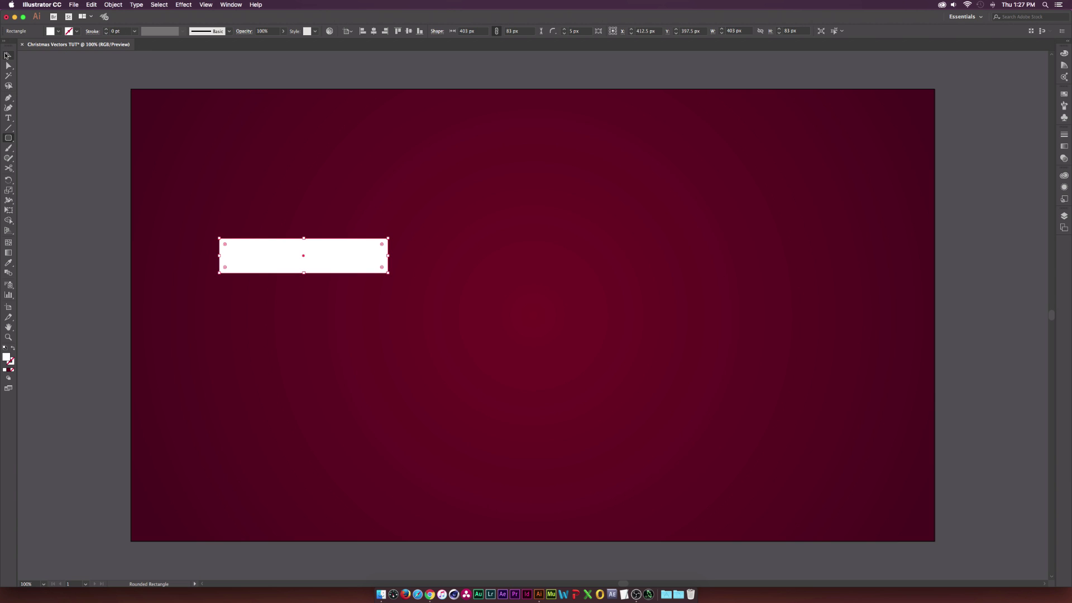
left_click(62, 179)
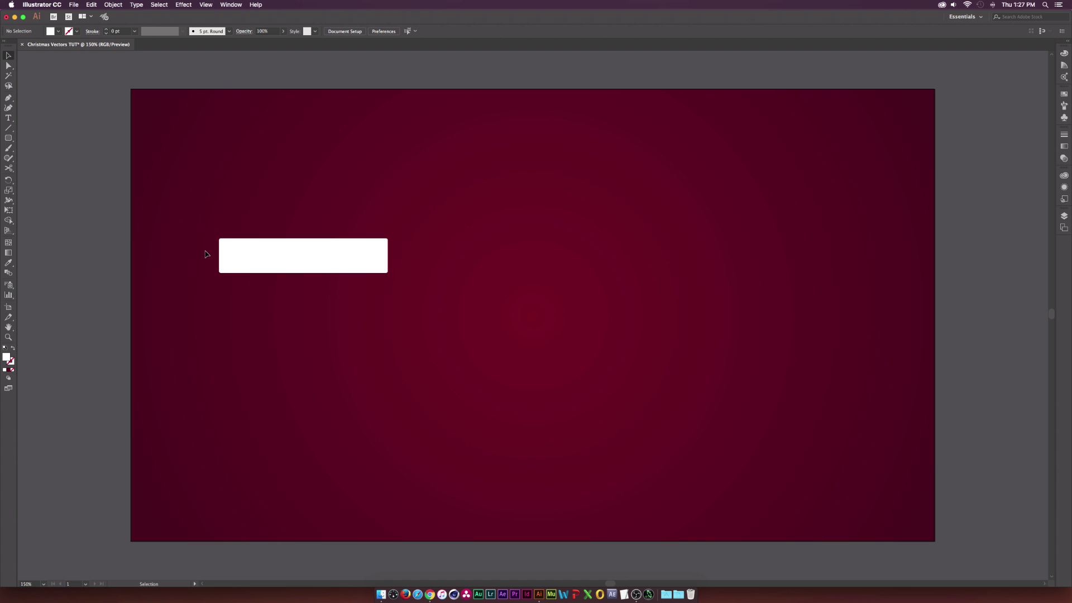
Step: Round all four corners of the white rectangle further, to a radius of about 11.5 px
scroll(206, 252, "up", 1)
left_click(332, 260)
left_click(207, 271)
left_click(295, 275)
scroll(301, 286, "up", 2)
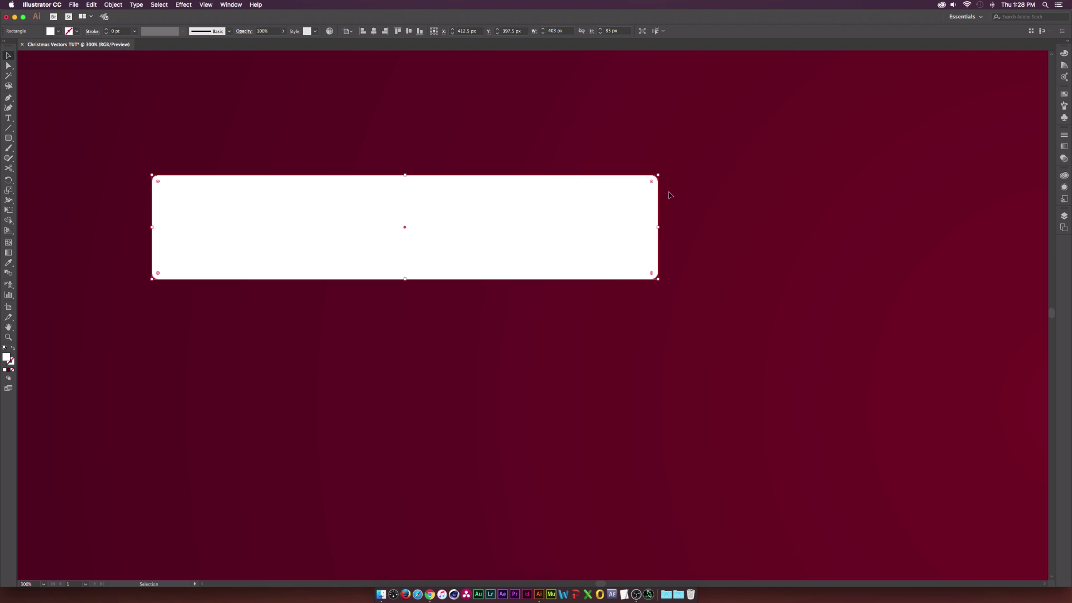
left_click_drag(652, 183, 644, 193)
left_click(488, 339)
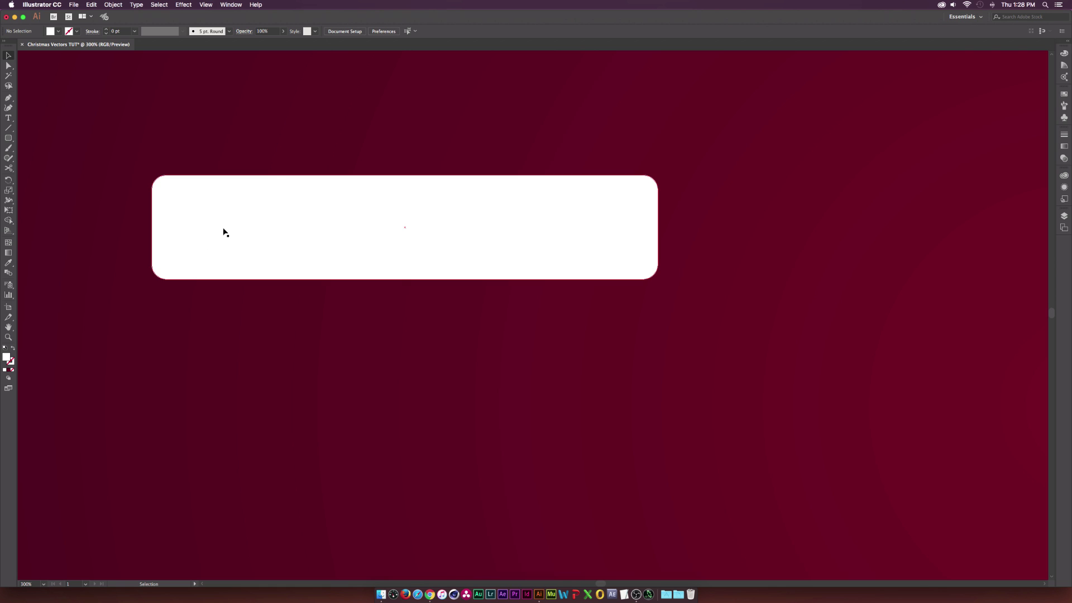
Step: Square off the two bottom corners of the white rectangle so it forms a gift box lid
left_click(302, 221)
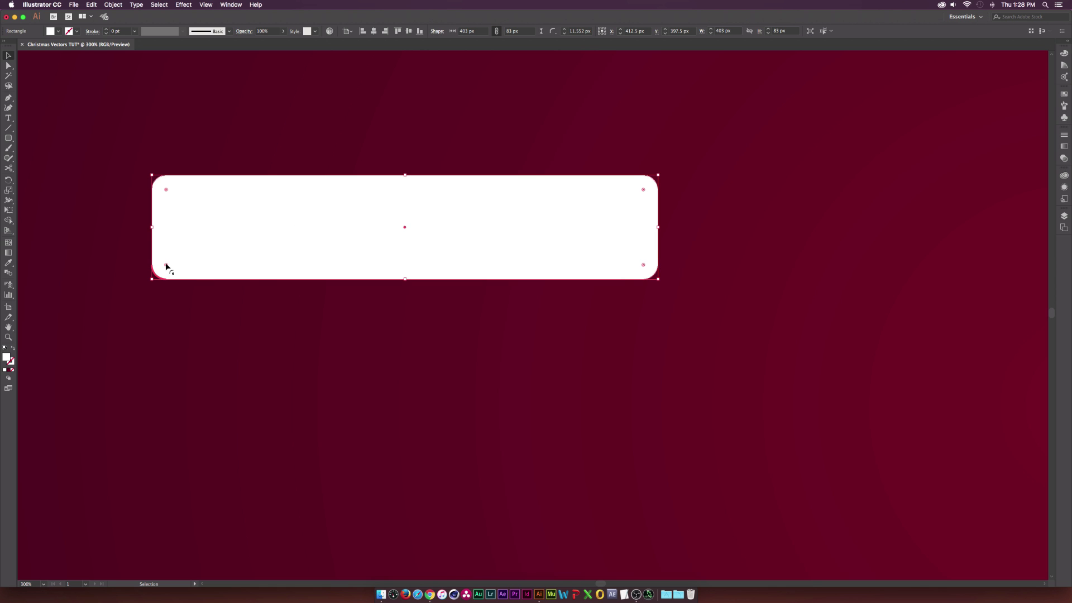
left_click_drag(165, 266, 158, 299)
left_click(157, 296)
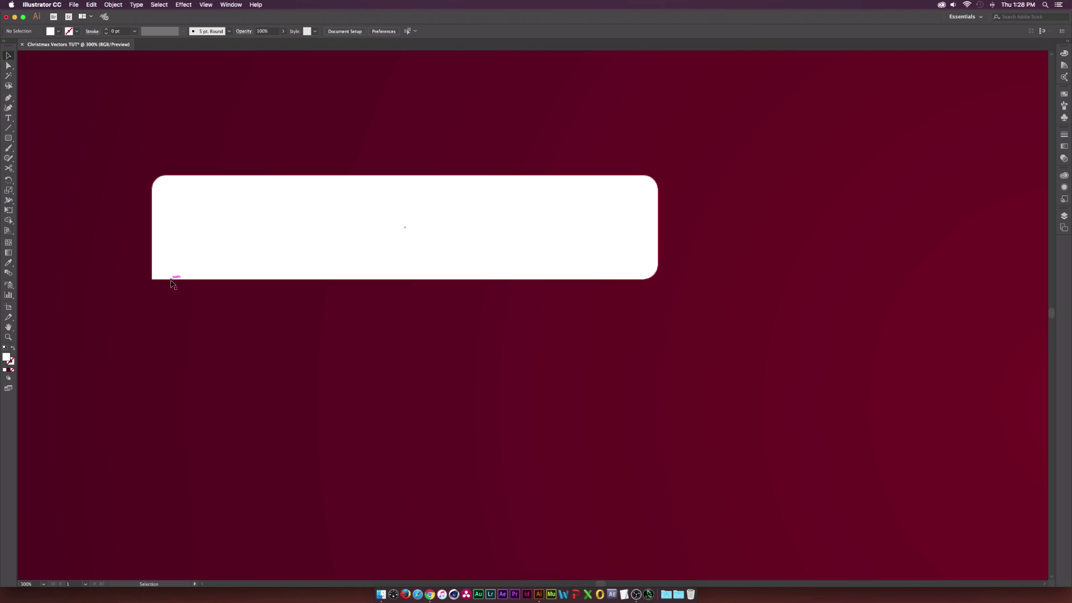
left_click(646, 268)
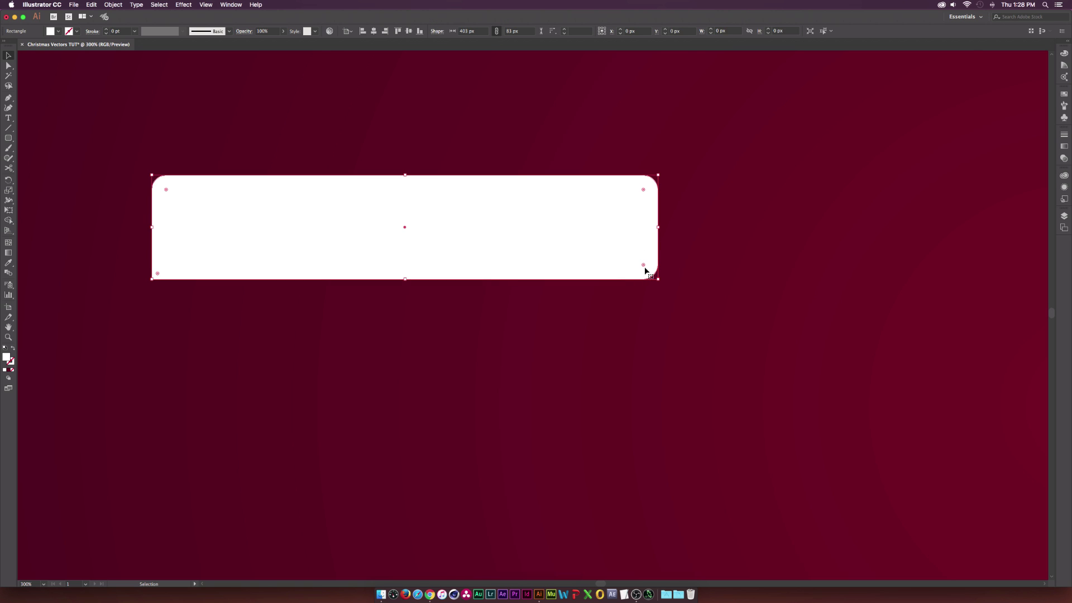
left_click_drag(651, 274, 660, 281)
left_click(649, 301)
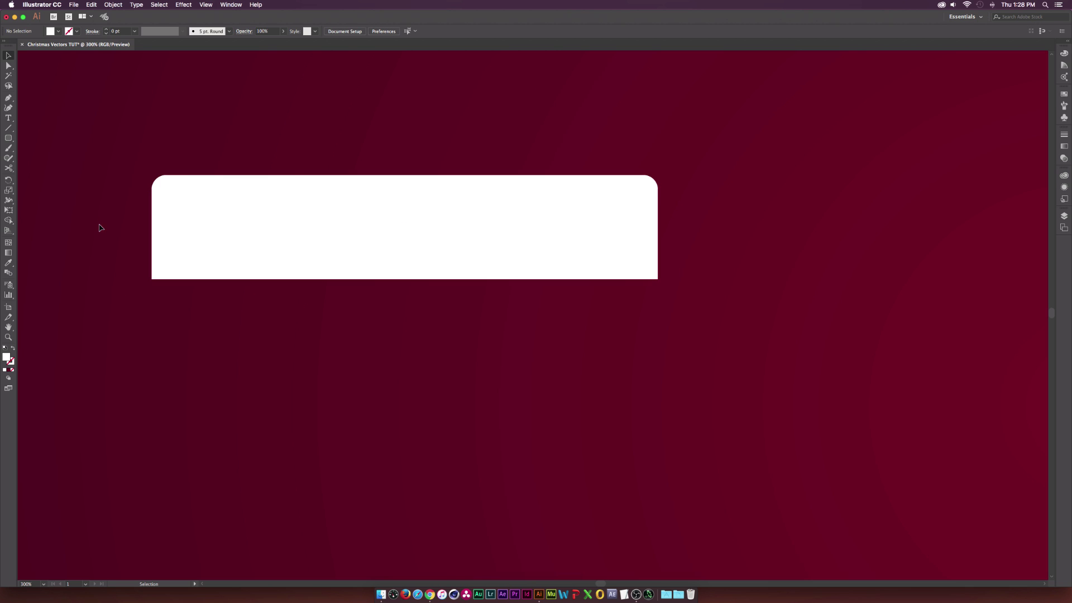
Step: Duplicate the lid in place, move the copy below the original and rotate it 180 degrees
left_click(335, 225)
key("a")
key("super")
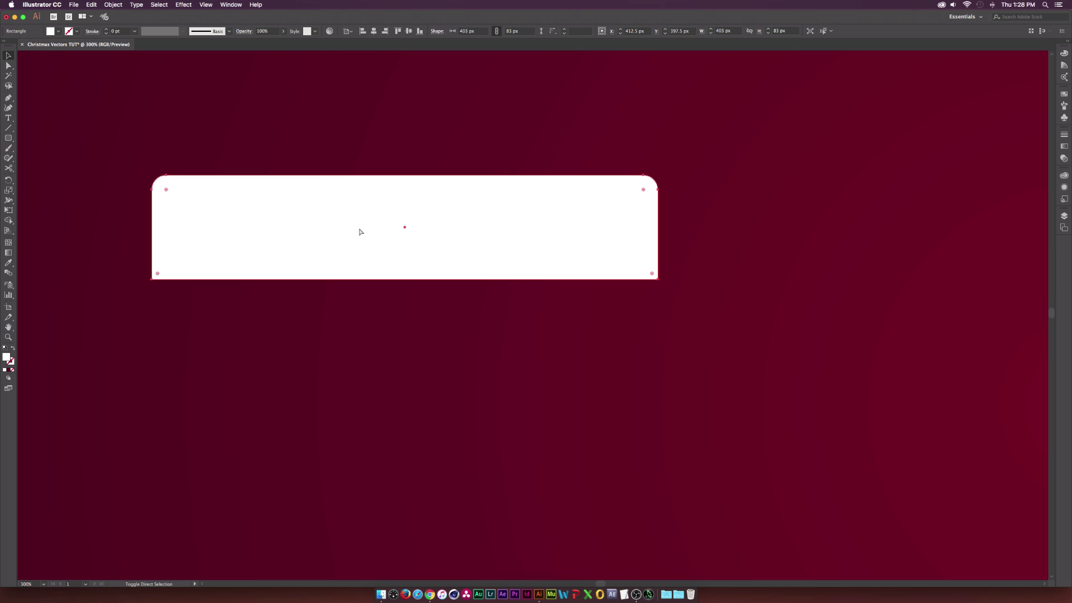
key("super+shift+v")
left_click(91, 5)
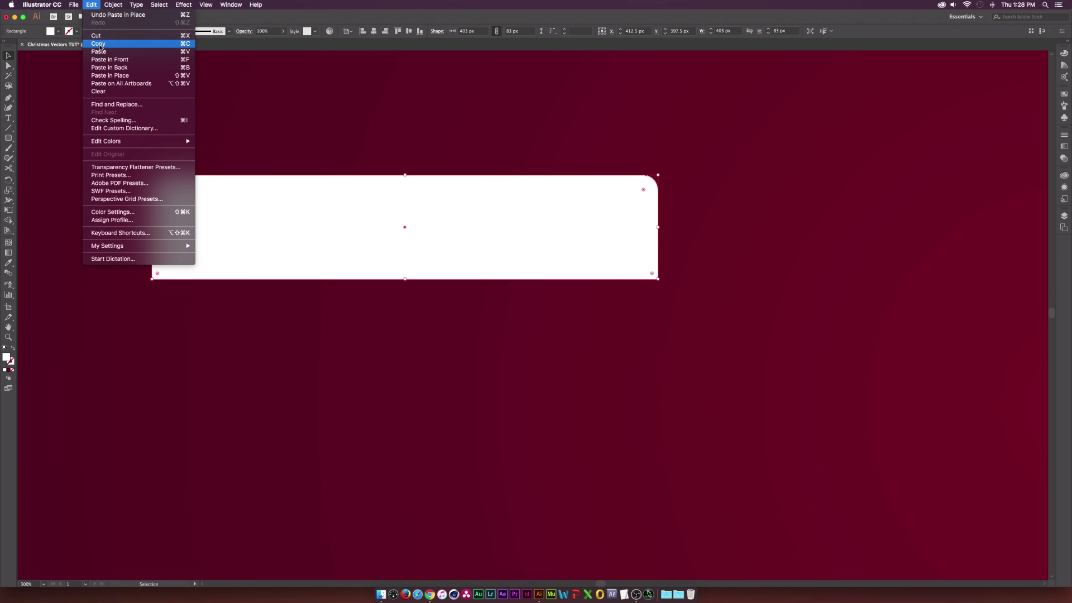
left_click(106, 76)
left_click_drag(389, 248, 384, 381)
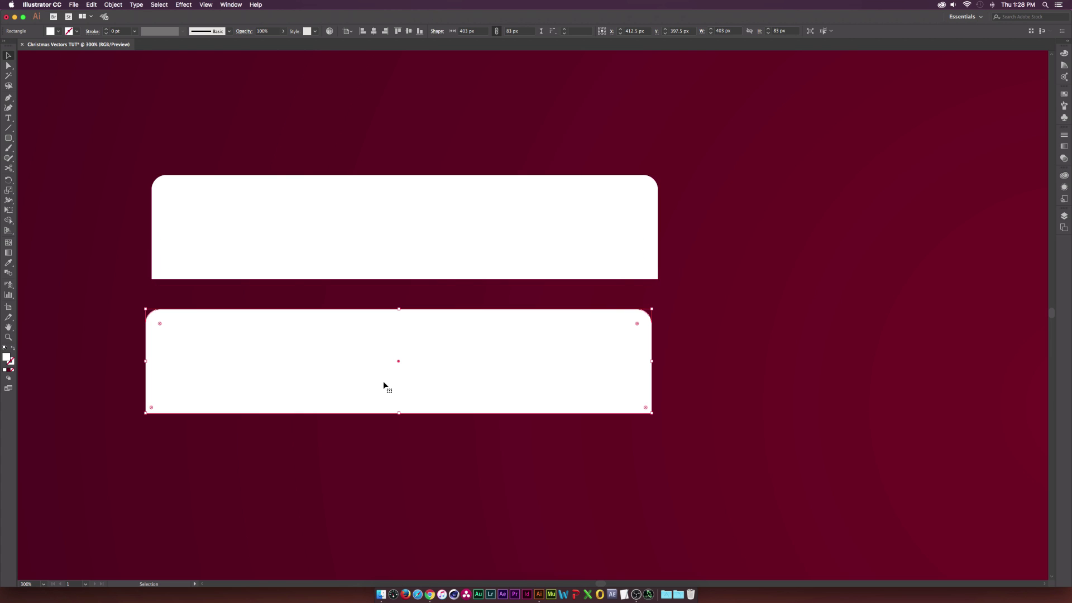
left_click_drag(655, 307, 200, 346)
Step: Stretch the lower shape down to about 266 px tall and make it slightly narrower than the lid
scroll(442, 353, "down", 2)
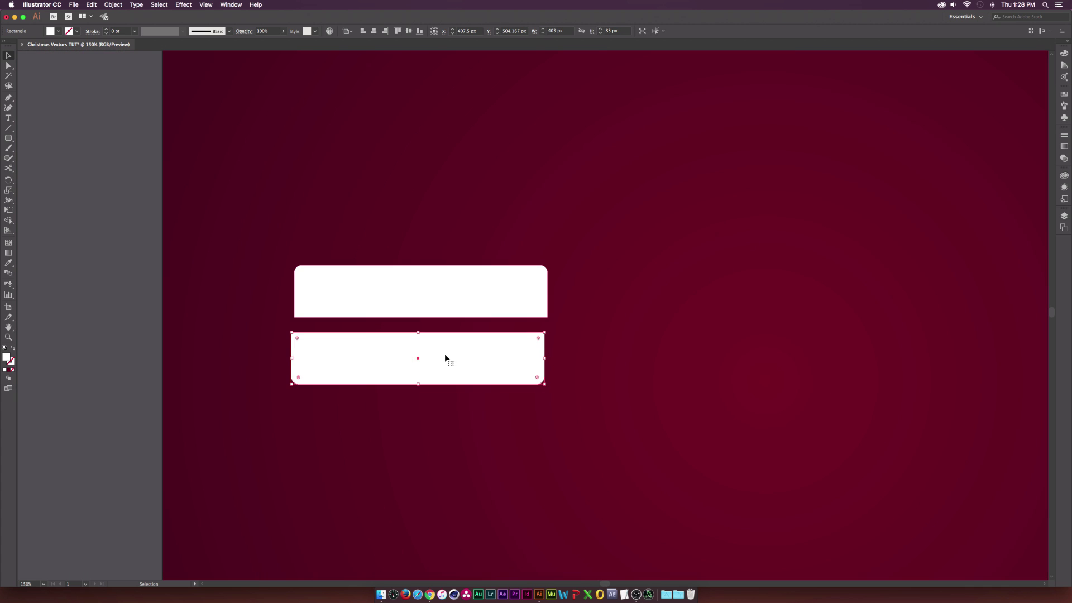
left_click_drag(418, 384, 419, 499)
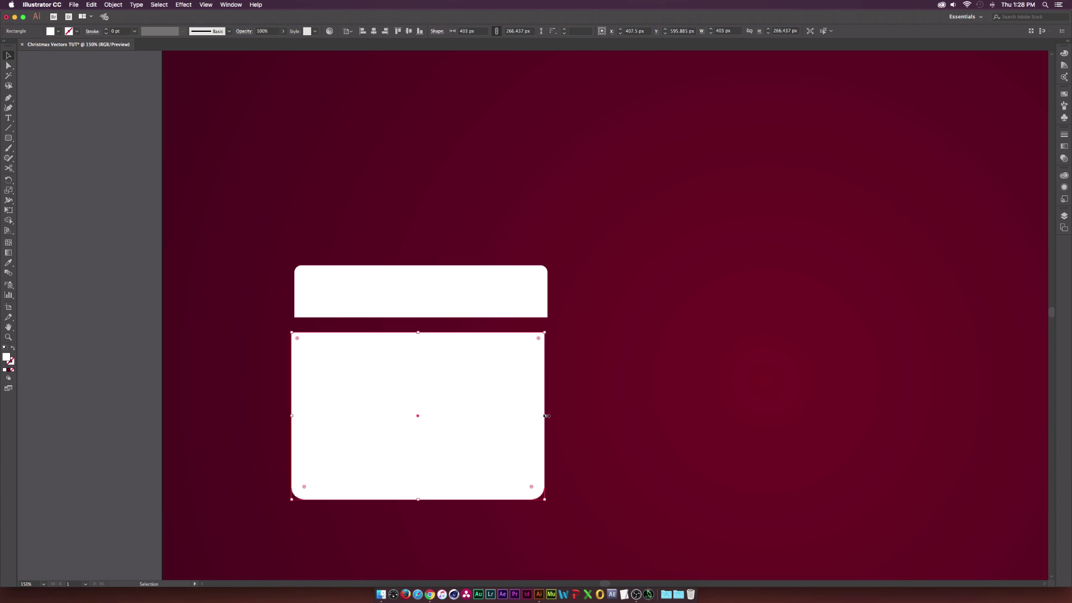
left_click_drag(546, 416, 528, 415)
Step: Move the box body up close beneath the lid and align both shapes on their horizontal centres
mouse_move(442, 408)
left_mouse_down()
mouse_move(460, 402)
mouse_move(451, 396)
left_mouse_up()
left_click(420, 294, "shift")
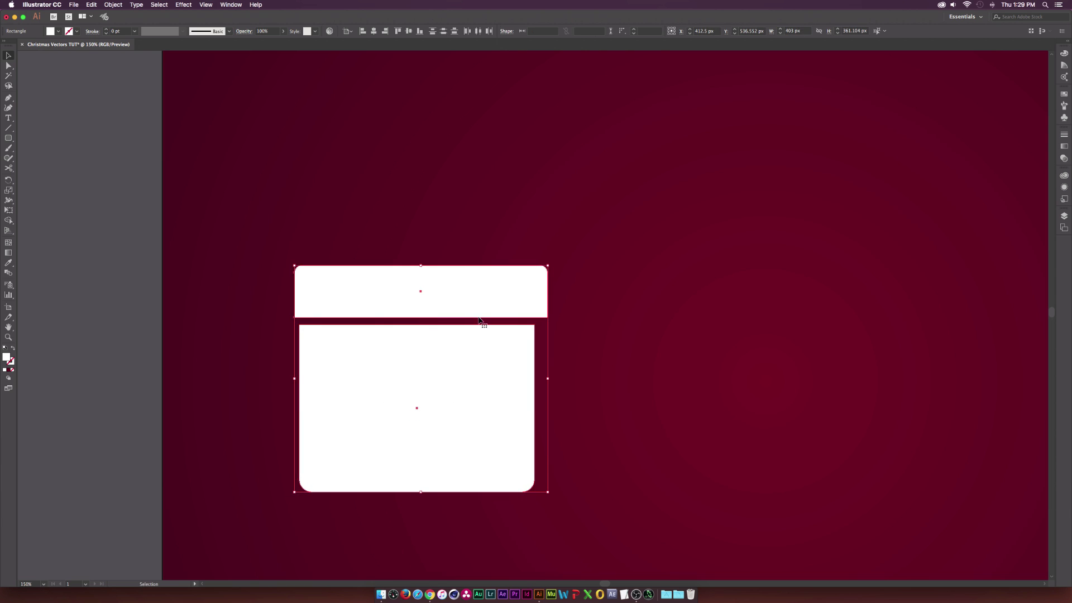
left_click(374, 32)
left_click_drag(694, 202, 801, 338)
left_click_drag(726, 304, 384, 304)
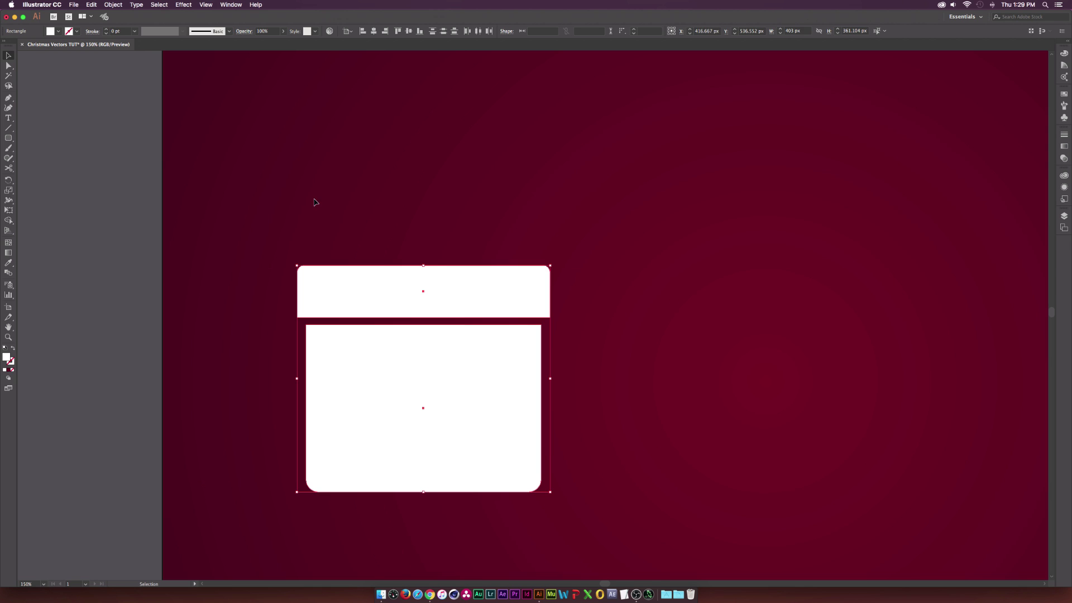
left_click(336, 203)
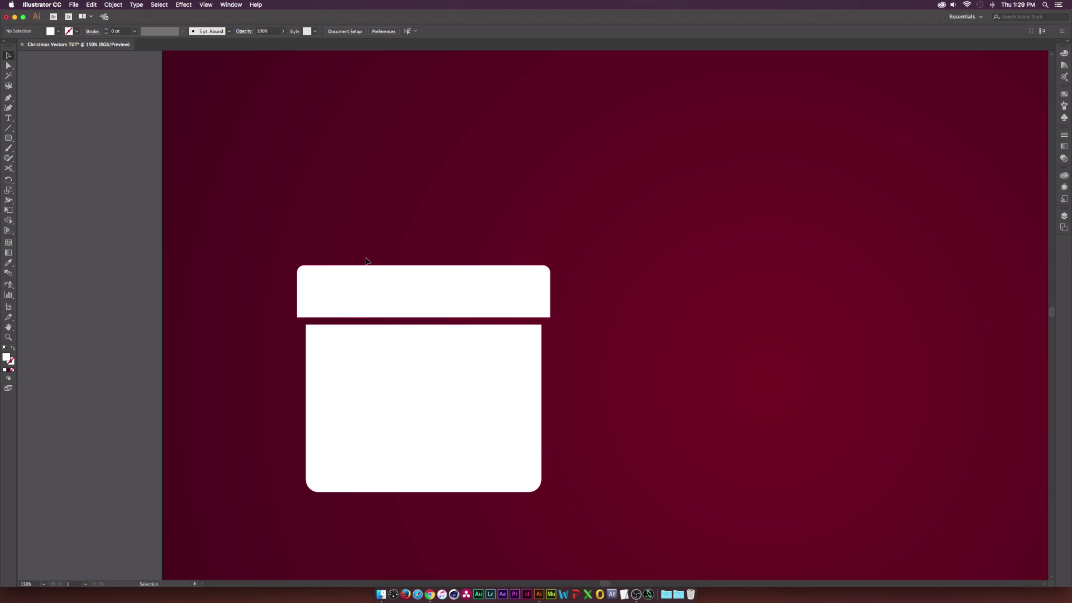
Step: Nudge the box body up slightly to tighten the gap beneath the lid
left_click(373, 378)
key("Up")
left_click(135, 229)
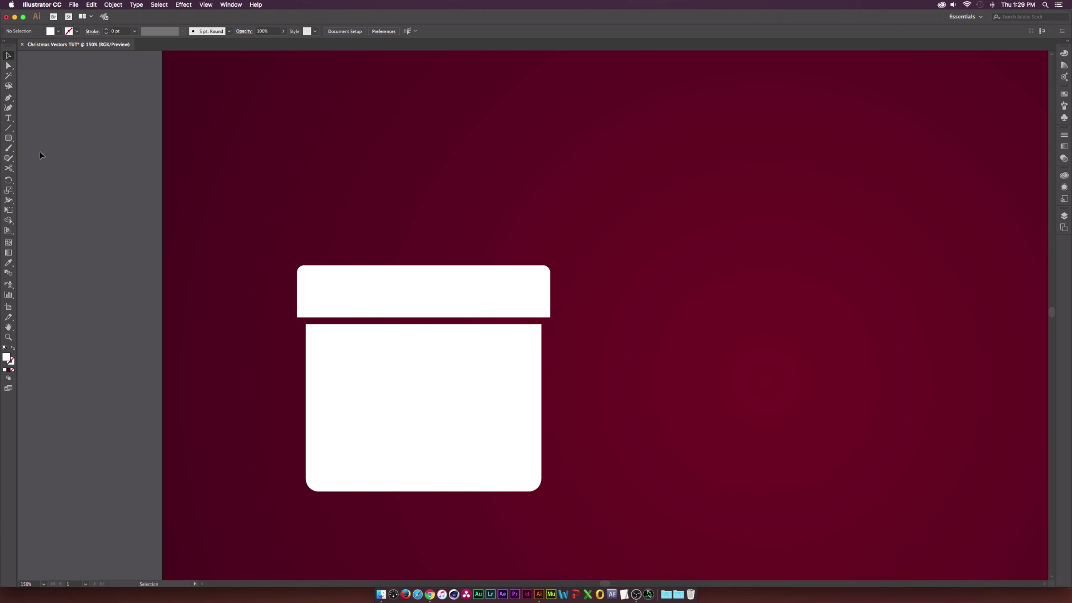
Step: Draw a vertical ribbon rectangle about 14 by 360 px down the middle of the gift, from lid top to box bottom
left_click(9, 138)
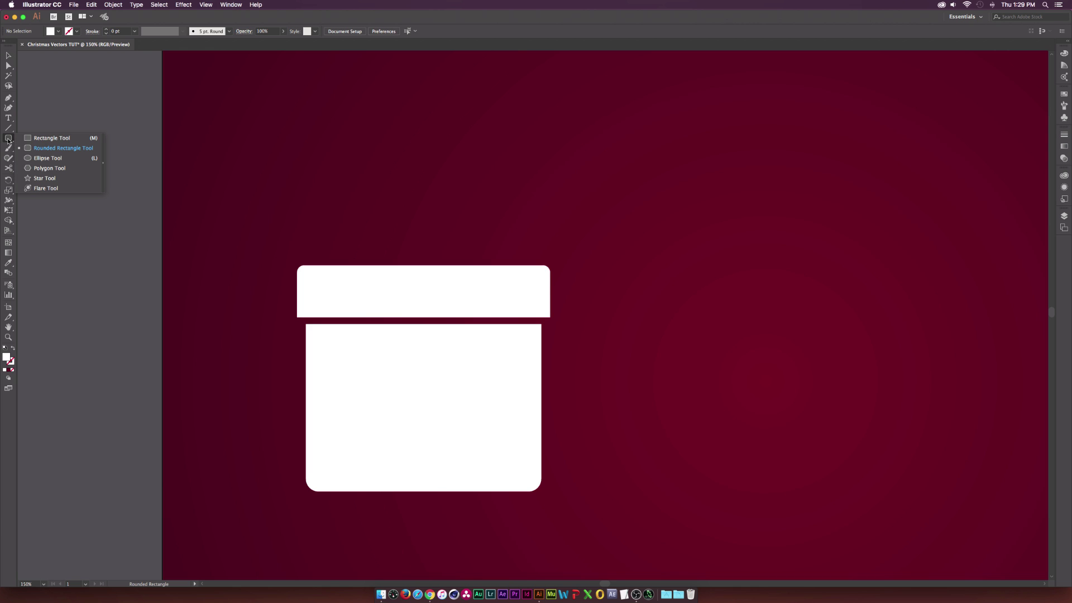
left_click(38, 140)
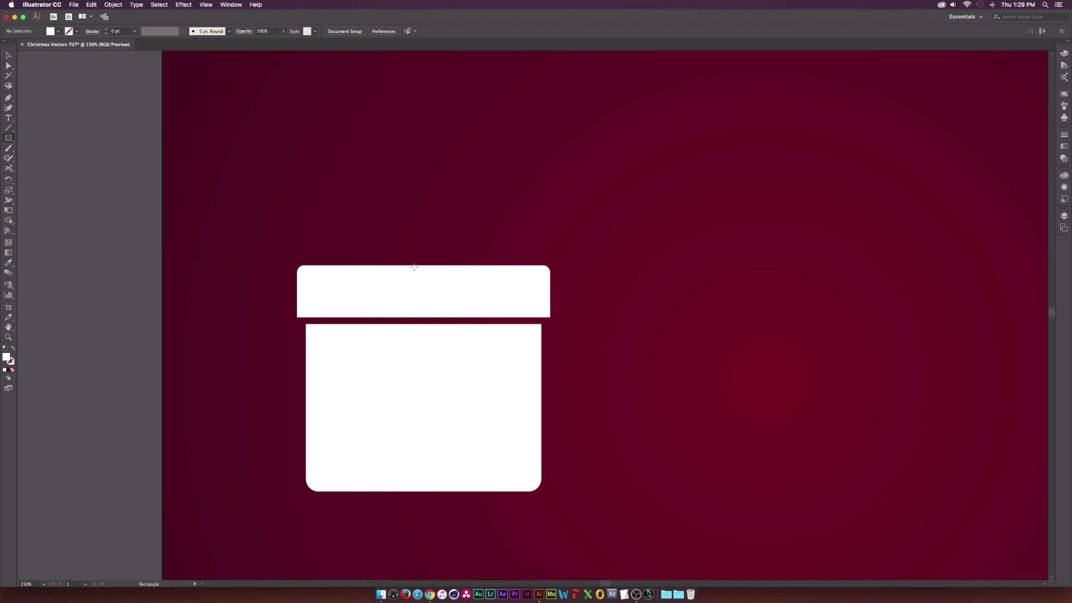
left_click_drag(419, 266, 428, 491)
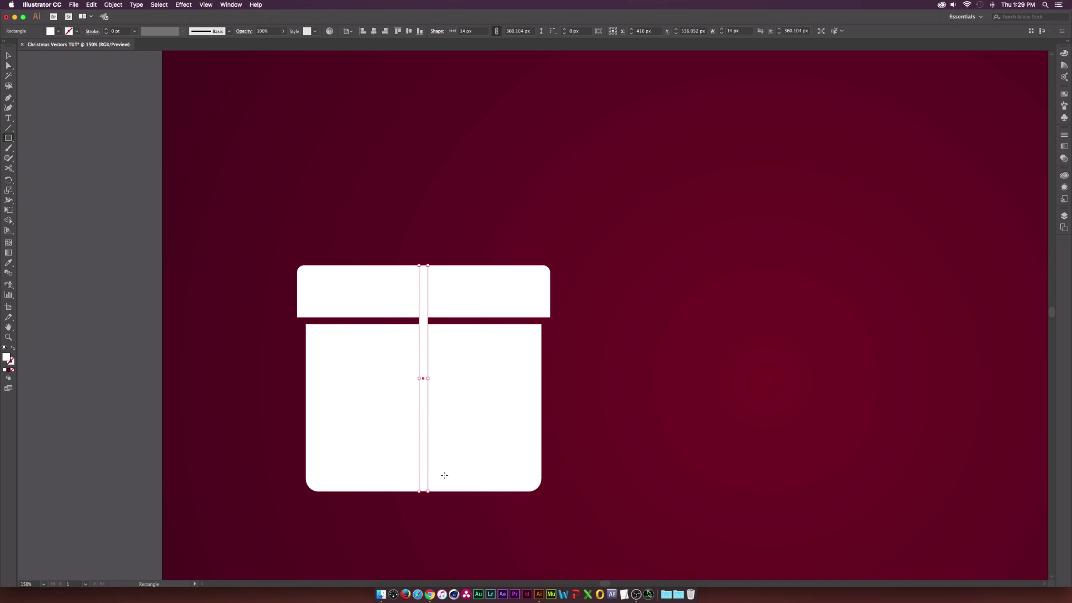
Step: Fill the ribbon rectangle with a dark crimson swatch and deselect it
left_click(59, 32)
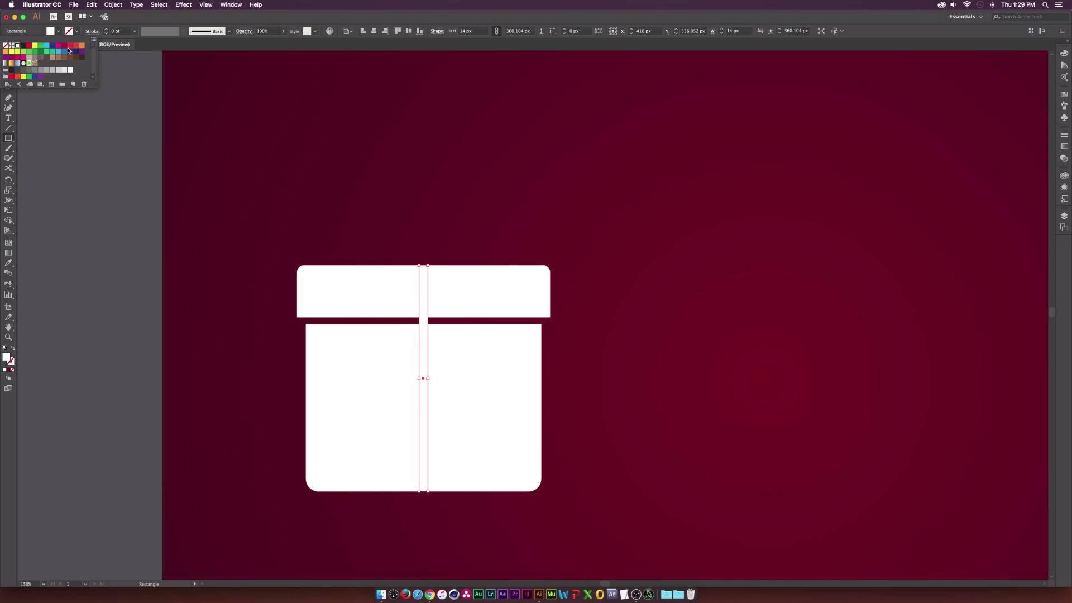
left_click(18, 58)
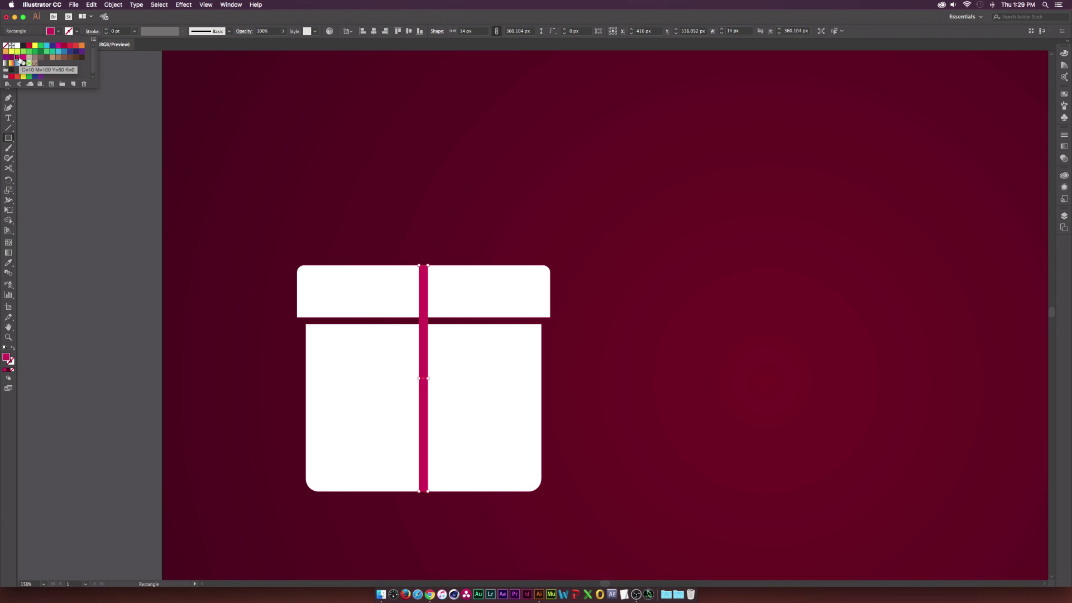
left_click(65, 46)
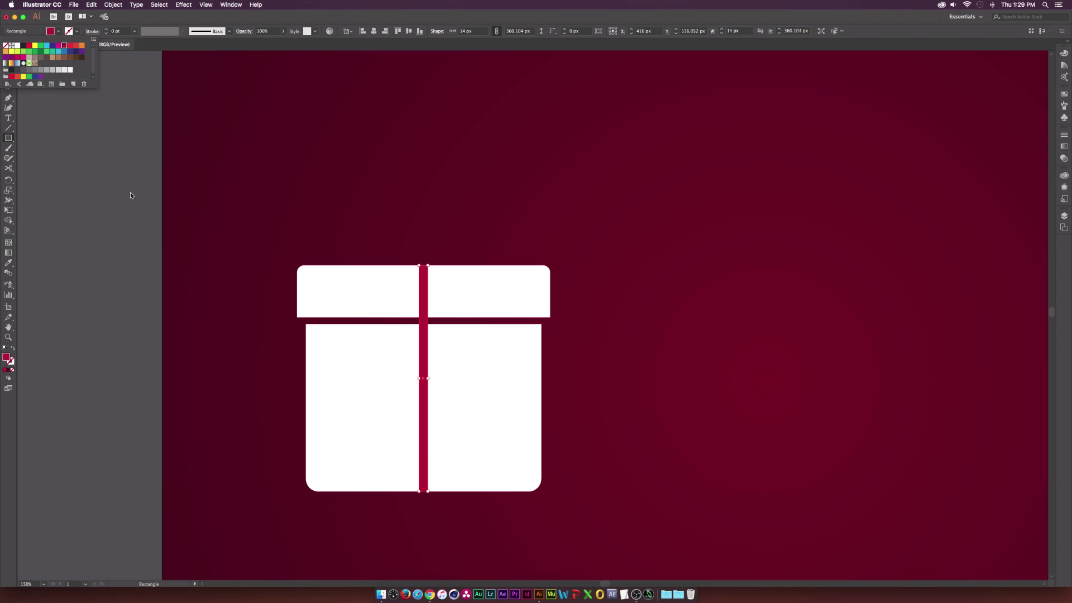
key("Escape")
key("v")
left_click(234, 212)
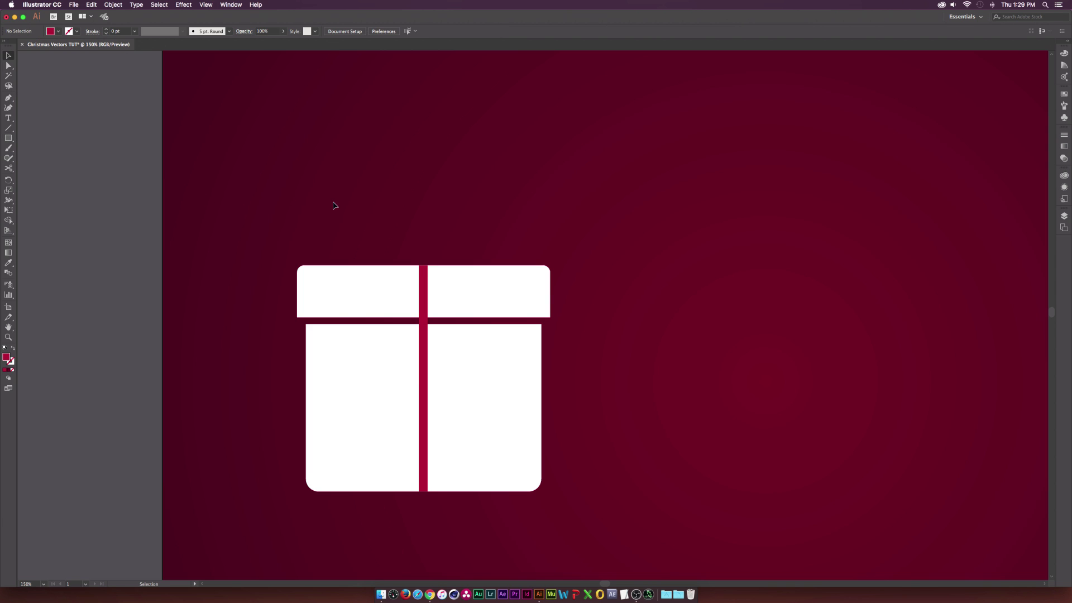
Step: Use the Shape Builder on the whole gift to remove the ribbon segment crossing the gap between lid and box
left_click_drag(335, 209, 499, 448)
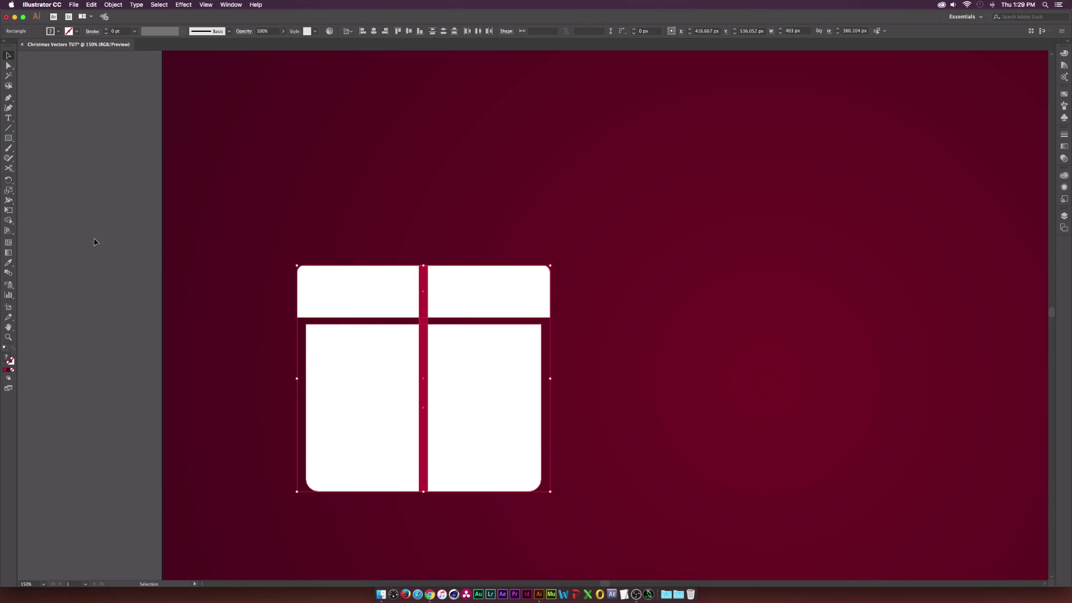
left_click(9, 220)
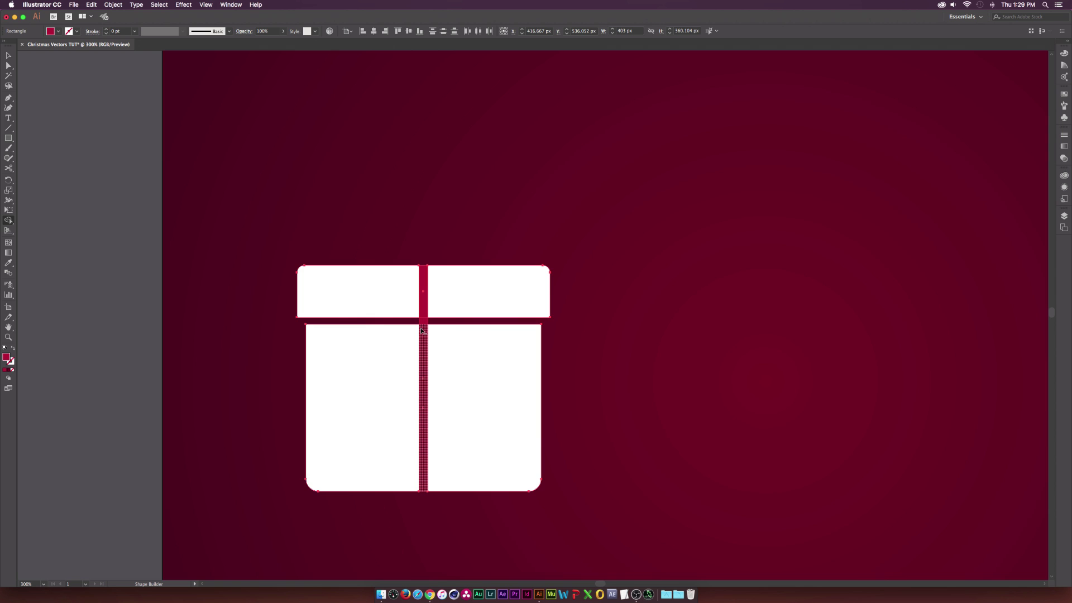
scroll(421, 331, "up", 3)
left_click(427, 301, "alt")
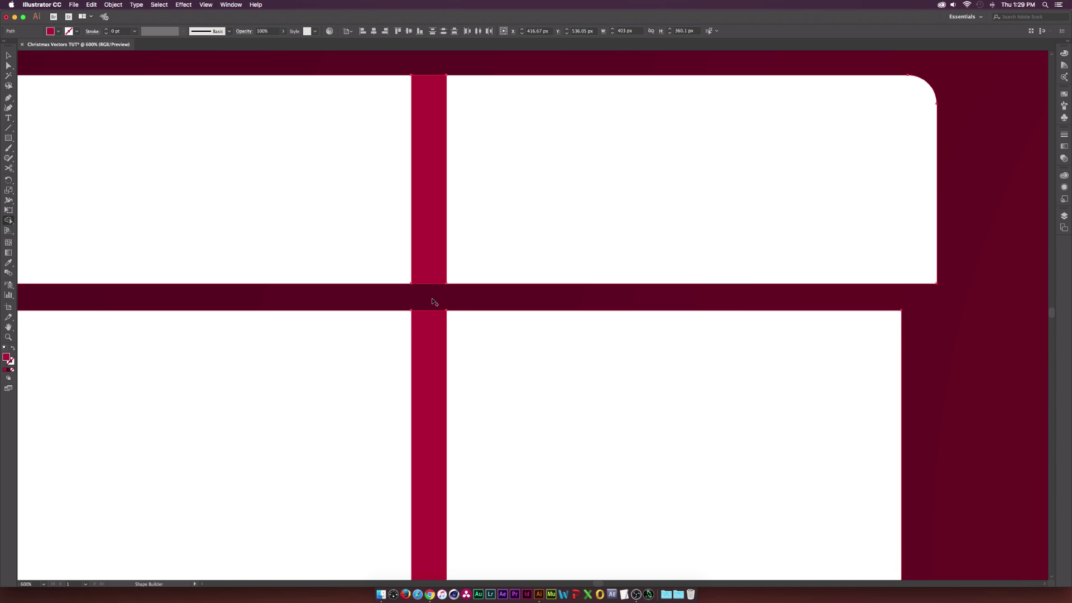
scroll(470, 302, "down", 3)
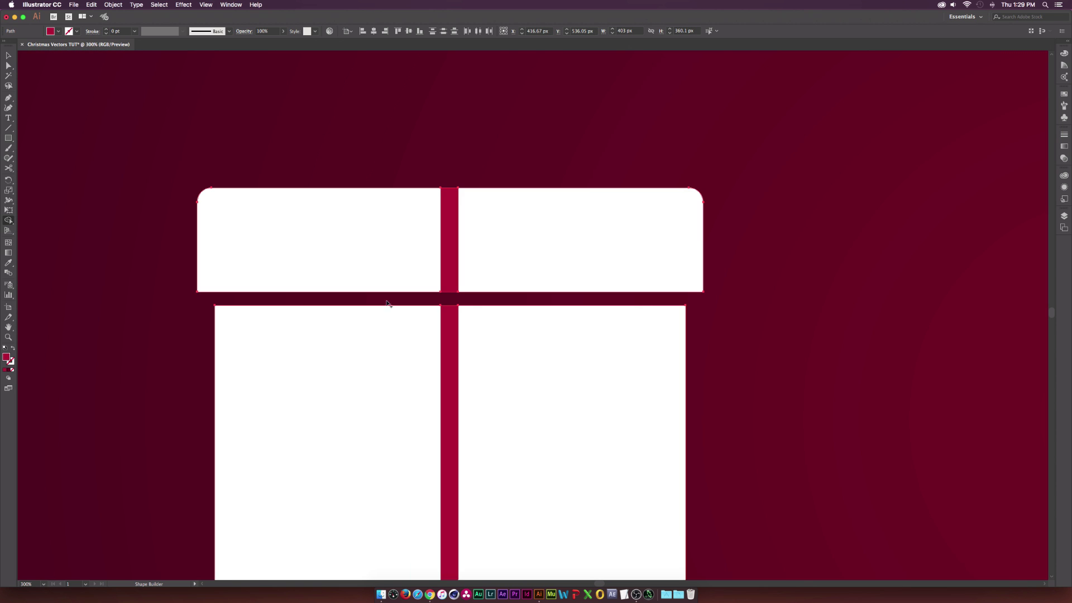
scroll(265, 324, "down", 2)
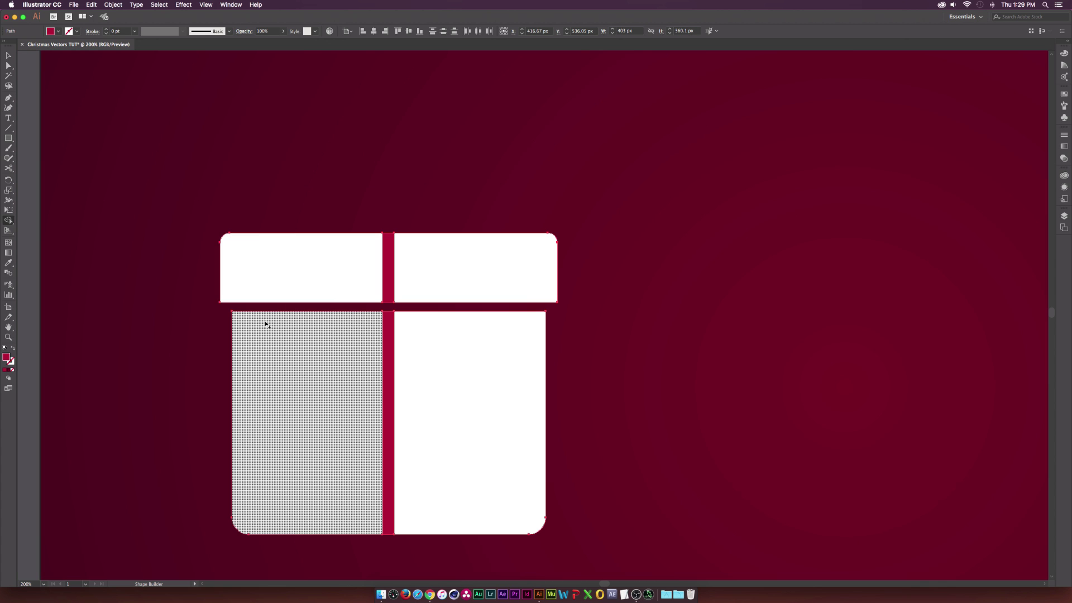
Step: Align all gift pieces horizontally to the artboard centre, move the gift back to about X 466.5, Y 523 px, and deselect it
left_click(8, 55)
left_click_drag(204, 209, 488, 509)
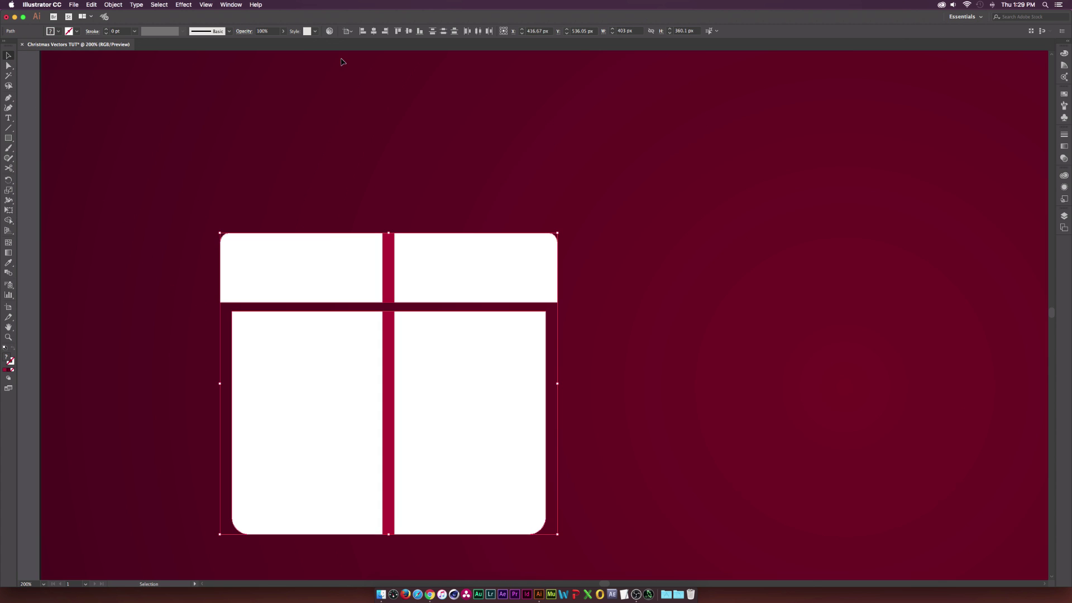
left_click(372, 32)
left_click_drag(789, 274, 365, 232)
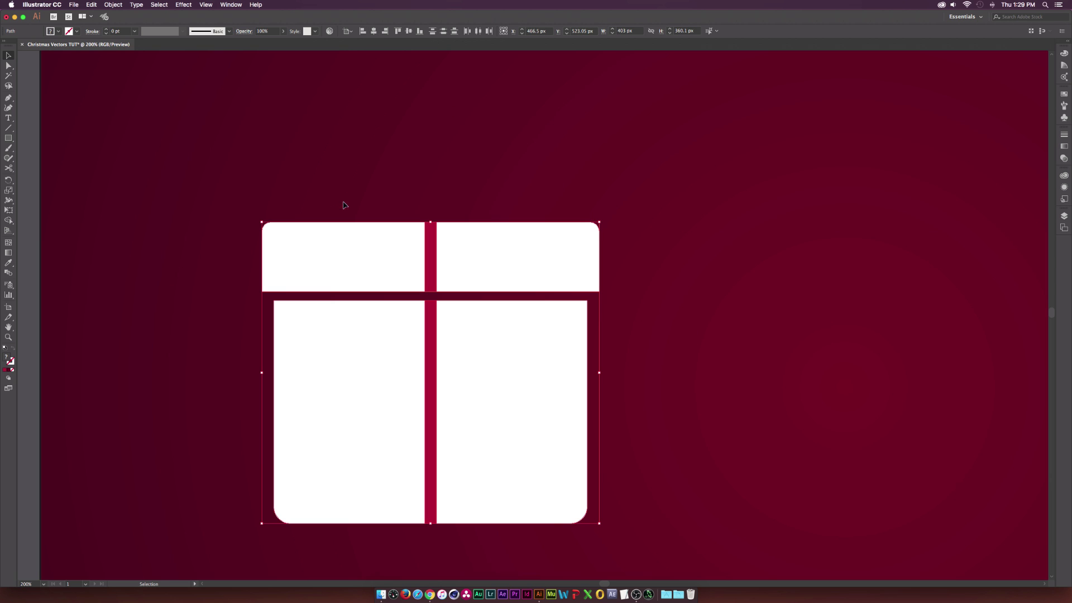
left_click(169, 221)
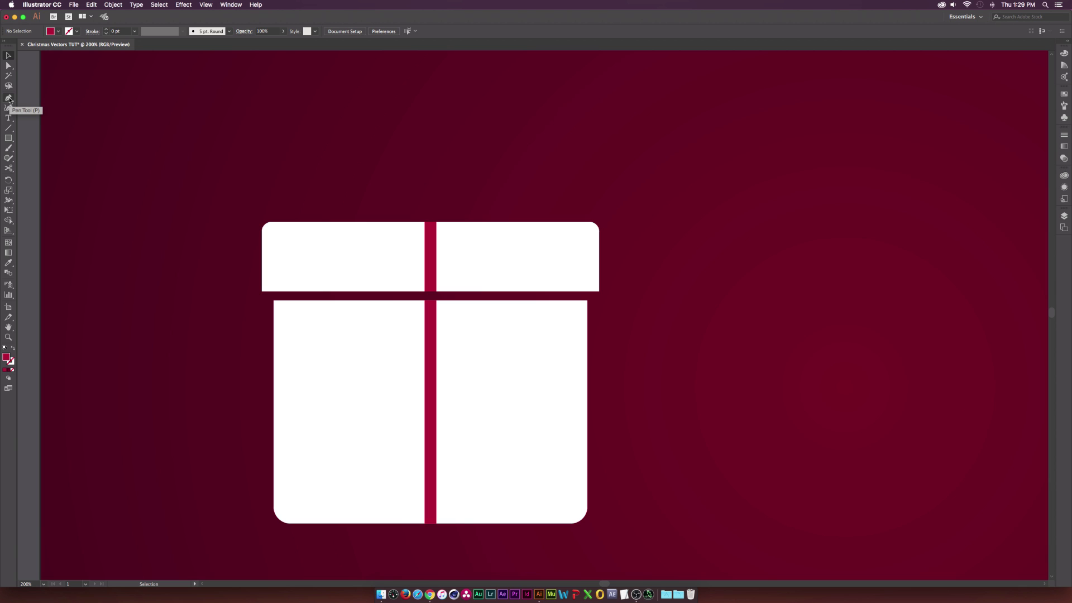
Step: Paste a shortened copy of the box's ribbon strip, tilted diagonally and running down-left from the ribbon on the lid
left_click(433, 262)
left_click(434, 322)
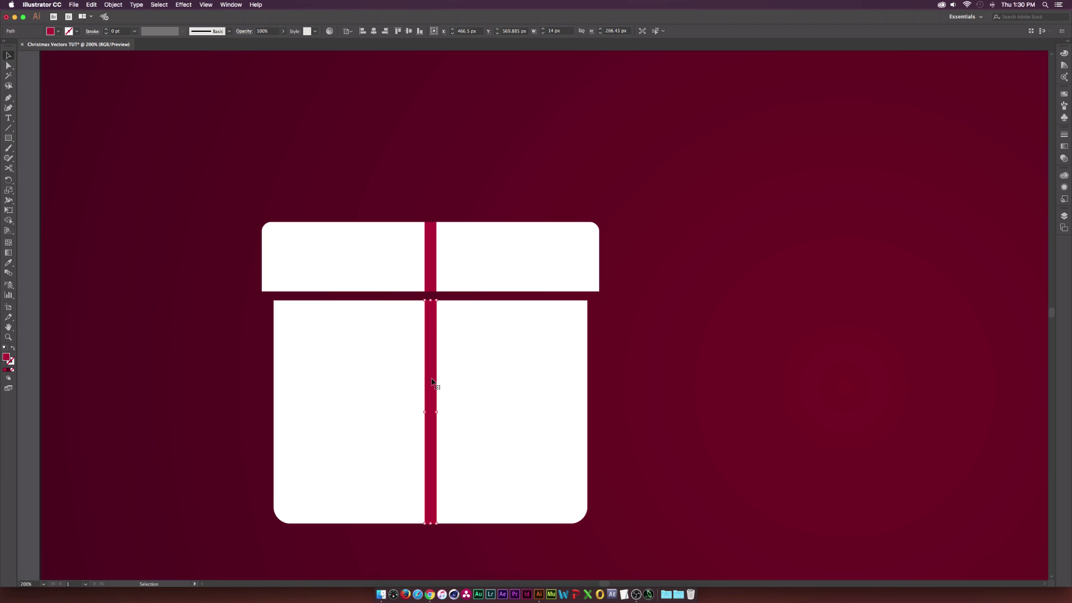
key("a")
key("super+c")
key("super+v")
key("v")
left_click_drag(536, 235, 419, 270)
left_click_drag(415, 257, 415, 257)
left_click_drag(274, 392, 346, 332)
key("super+equal")
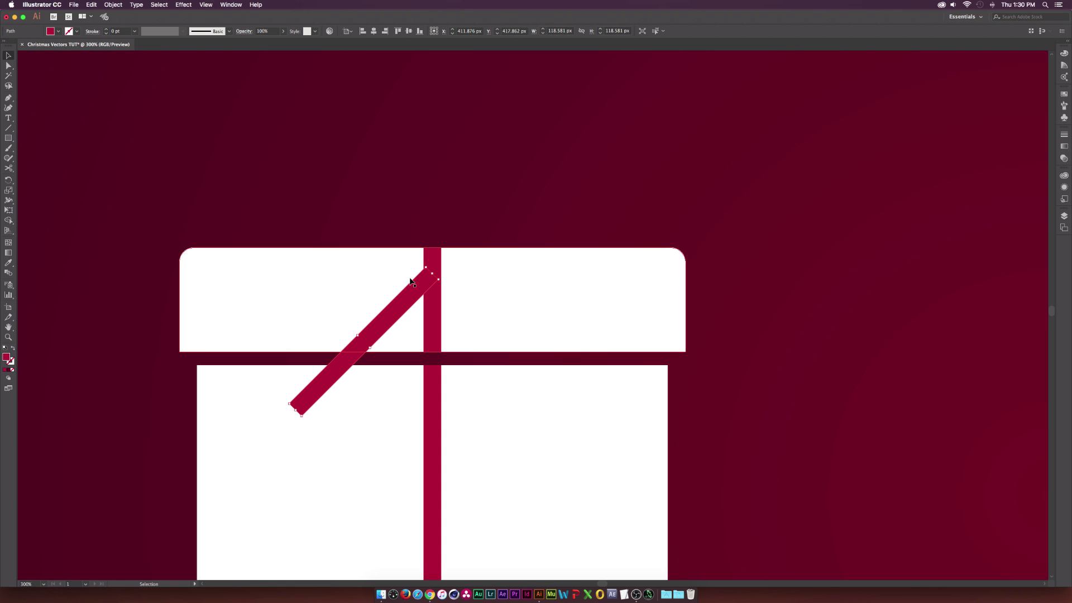
Step: Taper the diagonal strip's upper end by moving its upper-left corner point inward to about X 467.8, Y 365.2 px
key("a")
left_click_drag(9, 66, 45, 76)
key("a")
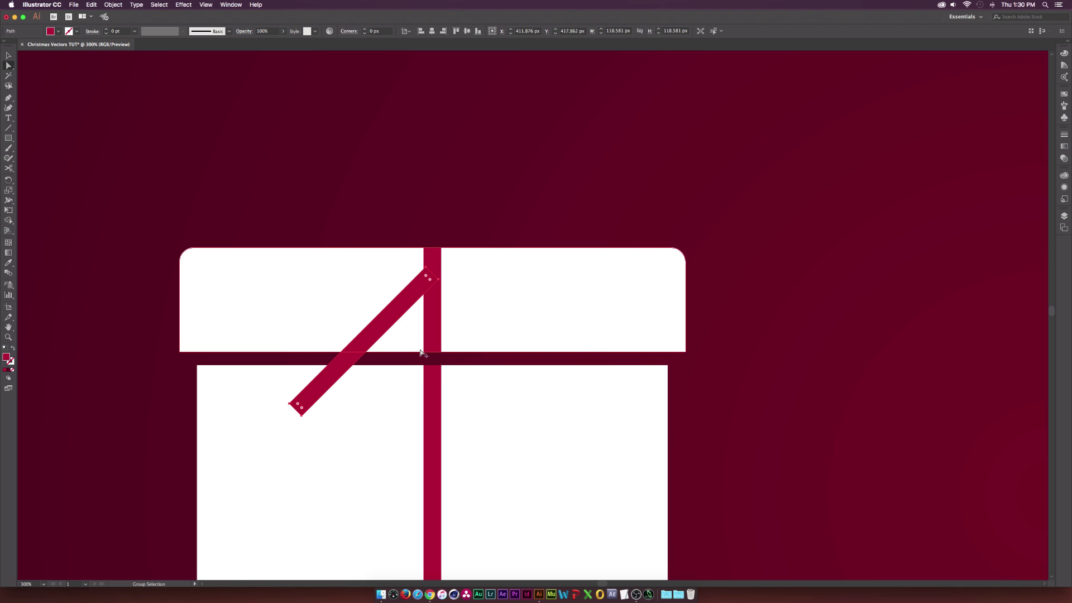
key("super+equal")
left_click(429, 241)
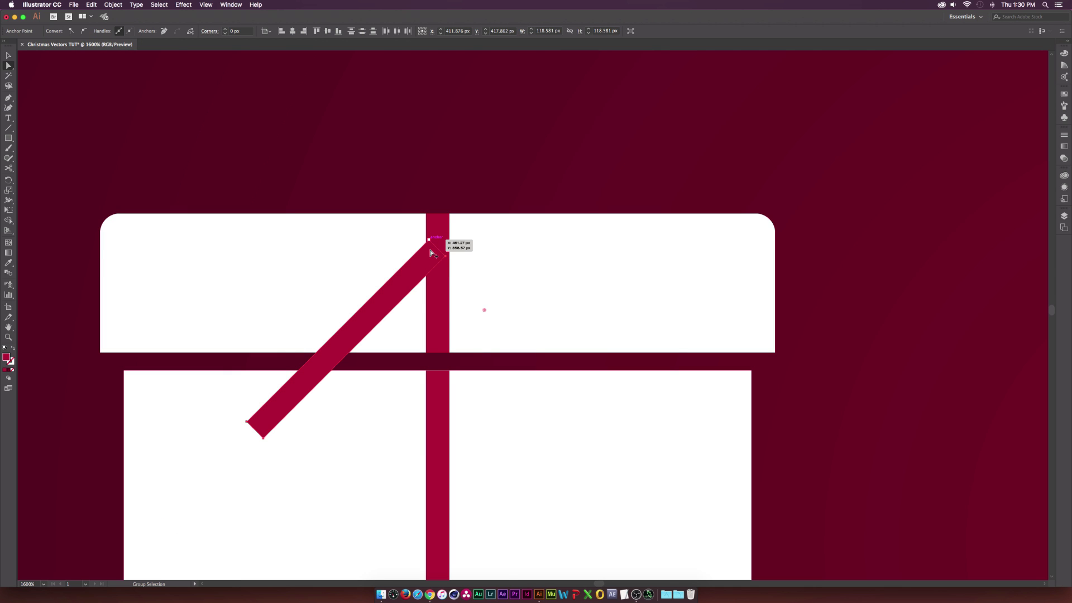
key("super+equal")
key("super+equal")
key("super+equal")
left_click_drag(431, 248, 447, 267)
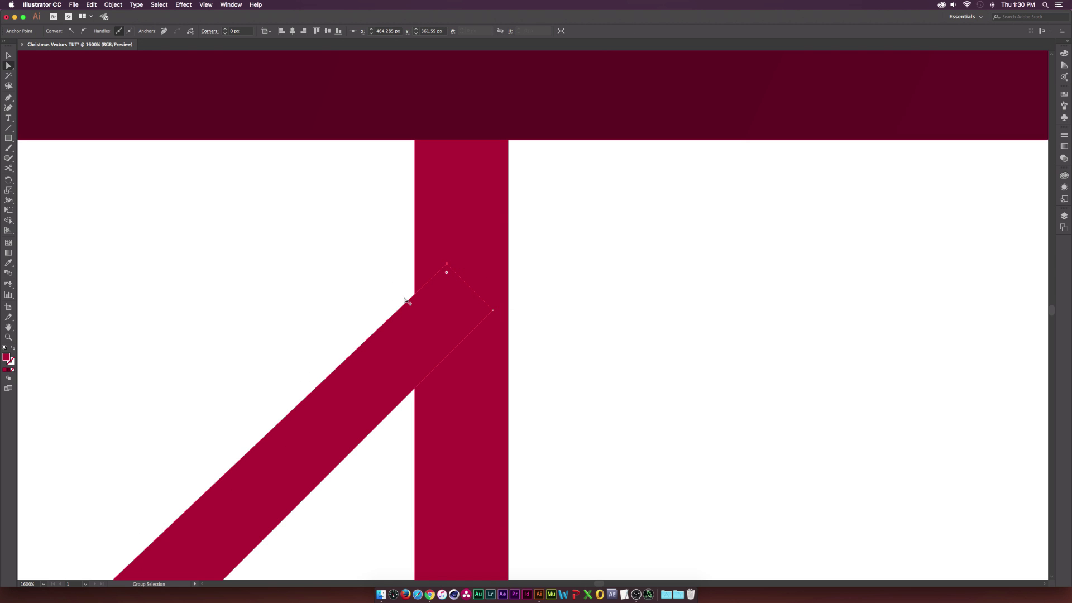
key("super+minus")
key("super+minus")
key("super+minus")
key("super+minus")
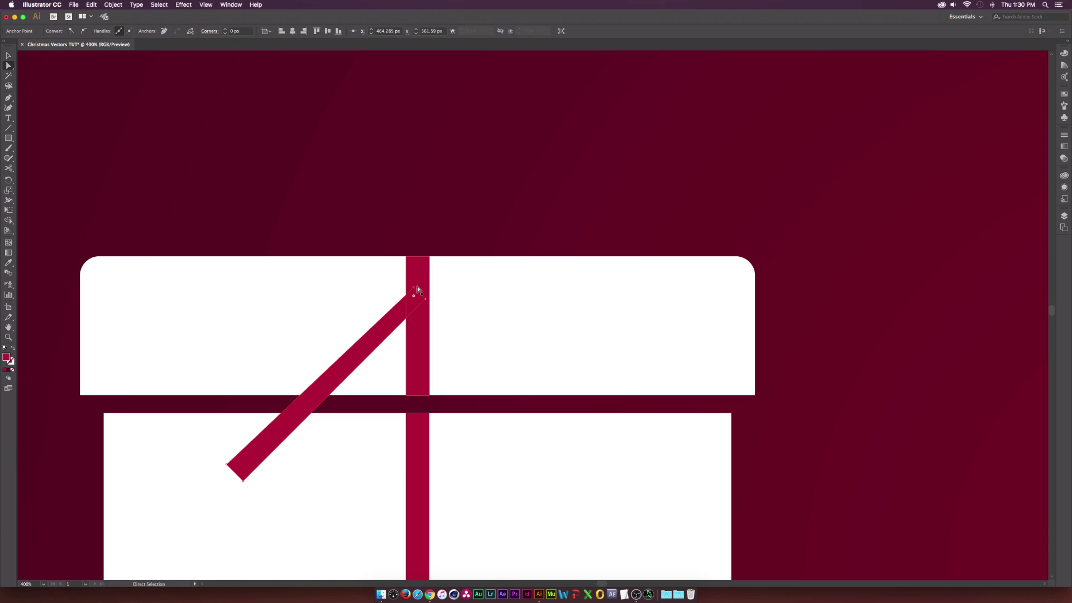
left_click_drag(413, 291, 419, 294)
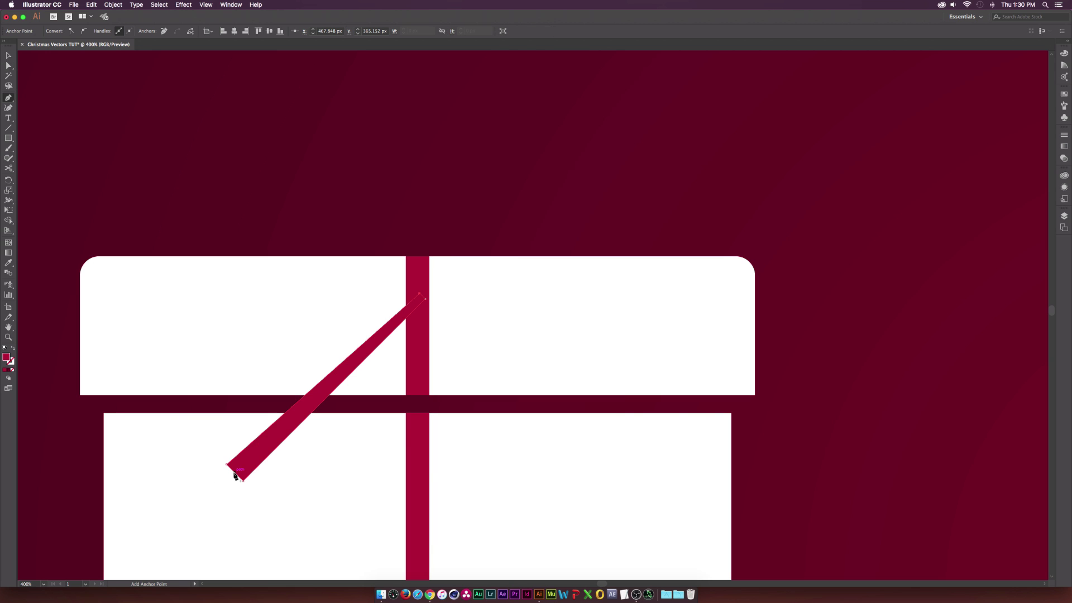
Step: Add an anchor point midway along the strip's lower end and pull it inward to cut a V-shaped notch
left_click(9, 99)
scroll(262, 461, "up", 4)
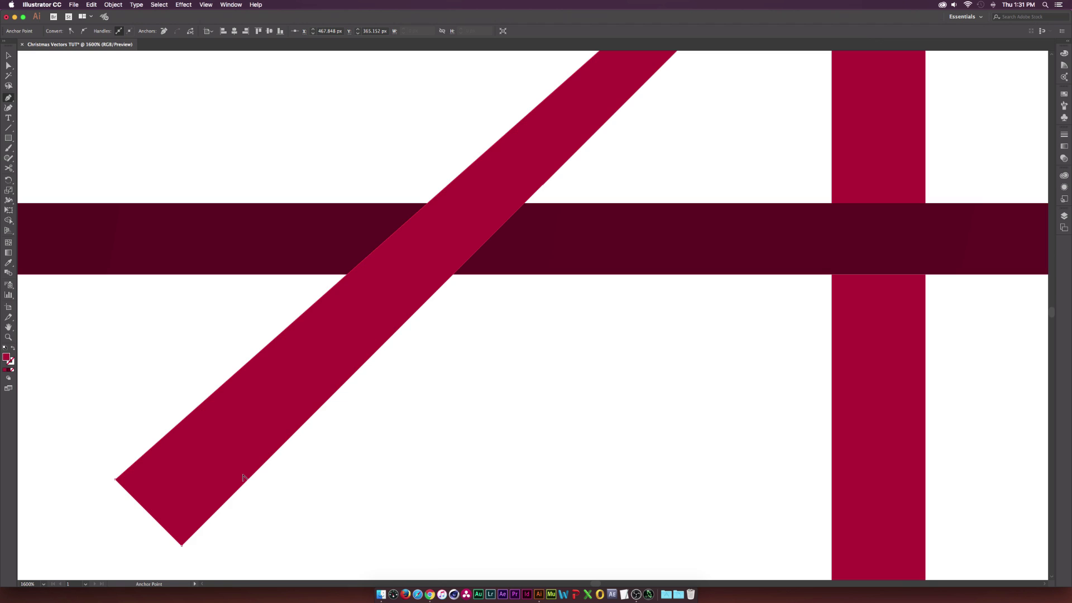
left_click(148, 511)
key("a")
left_click_drag(147, 511, 240, 428)
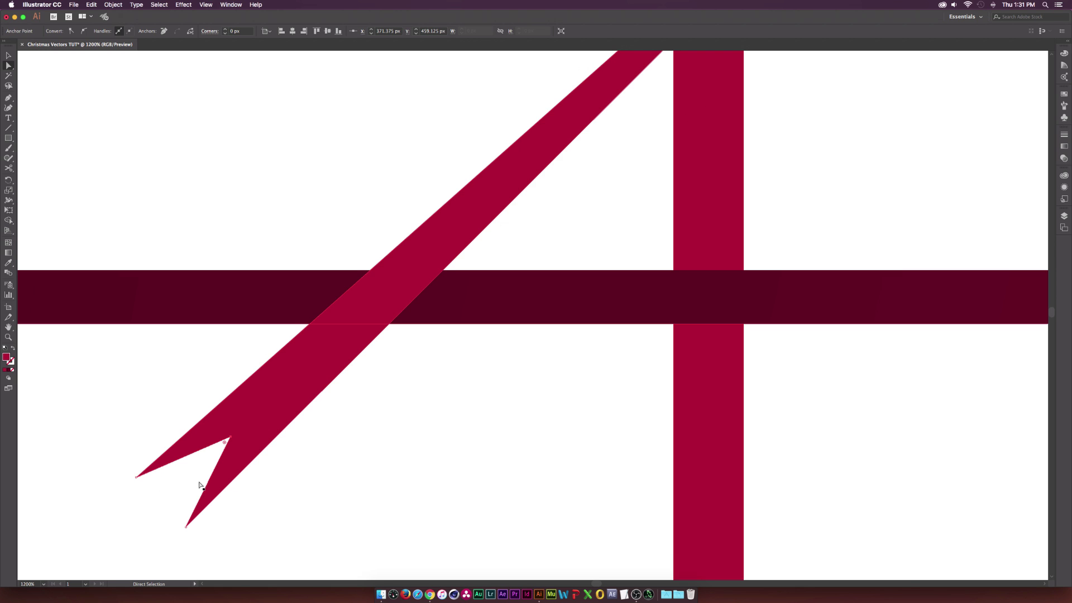
Step: Convert the ribbon tail's left tip to a smooth point and shorten its handles for a softly curved end
left_click_drag(137, 478, 138, 479)
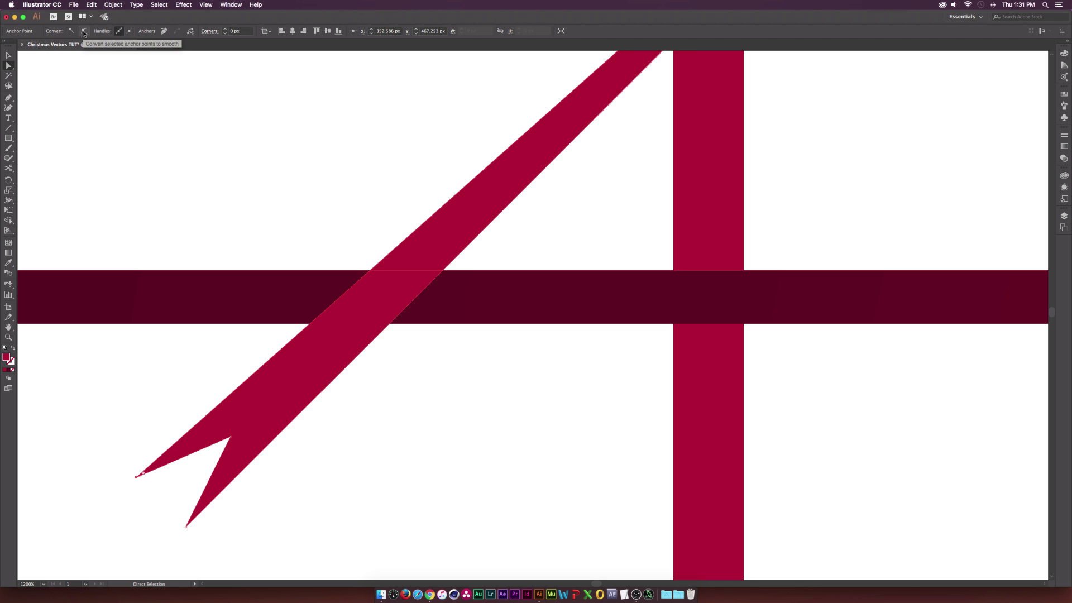
left_click(84, 33)
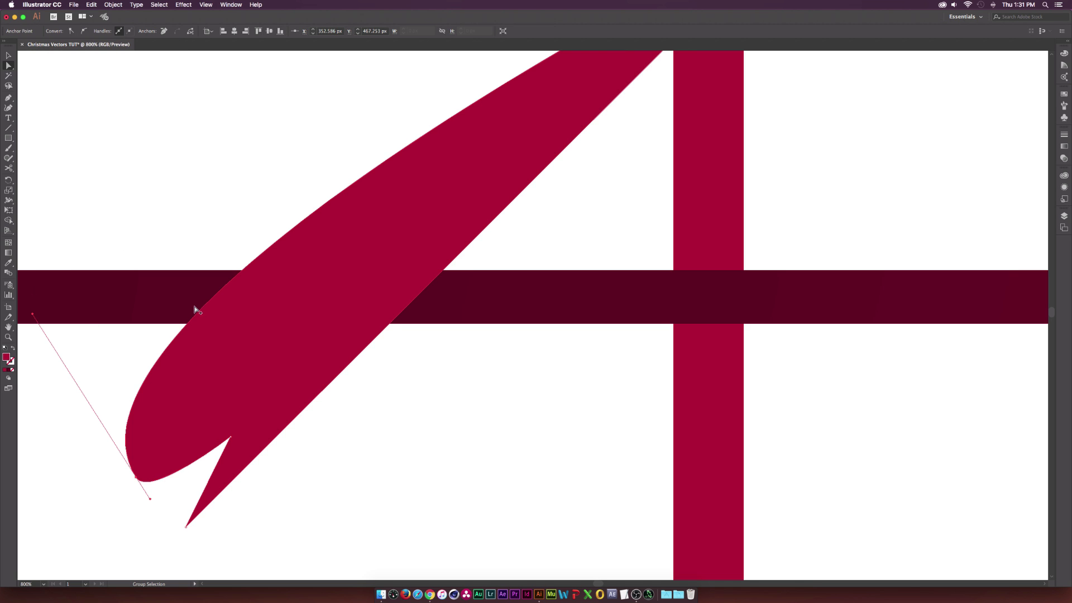
scroll(192, 306, "down", 1)
left_click_drag(85, 314, 168, 396)
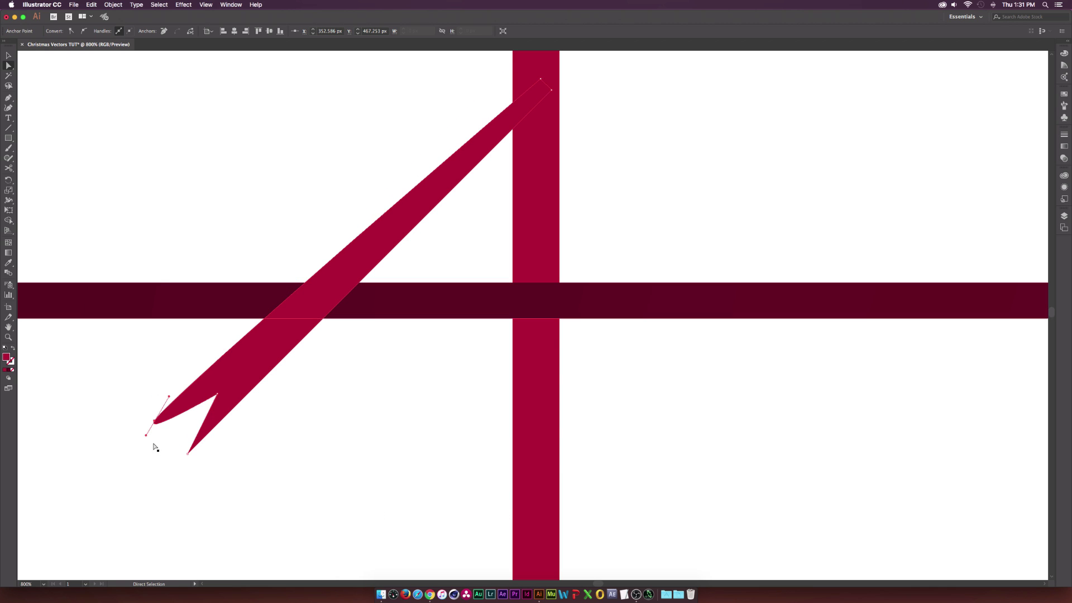
left_click_drag(146, 435, 172, 436)
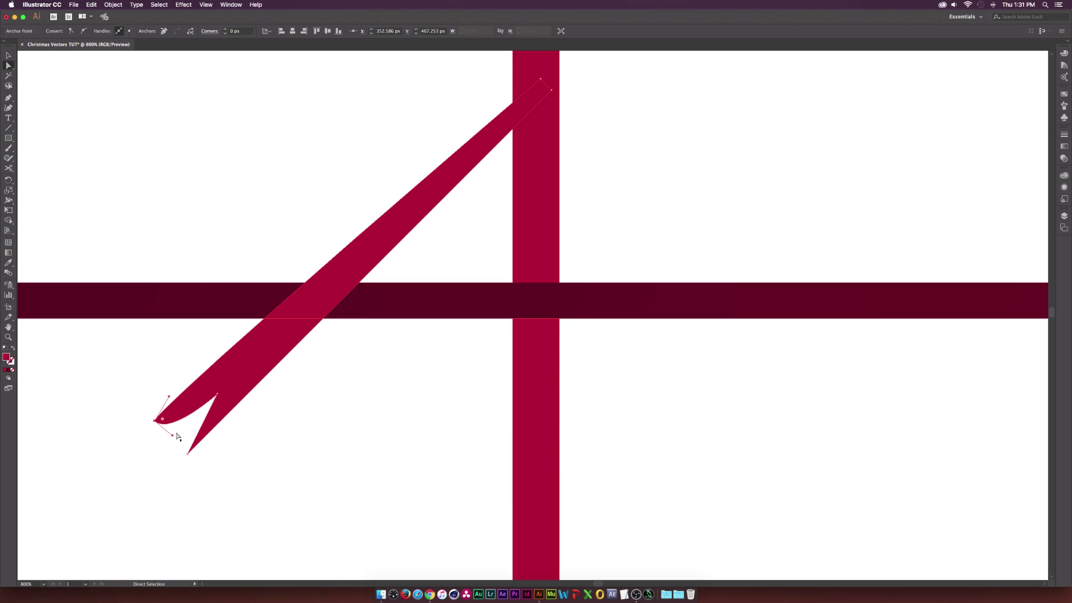
left_click(144, 415)
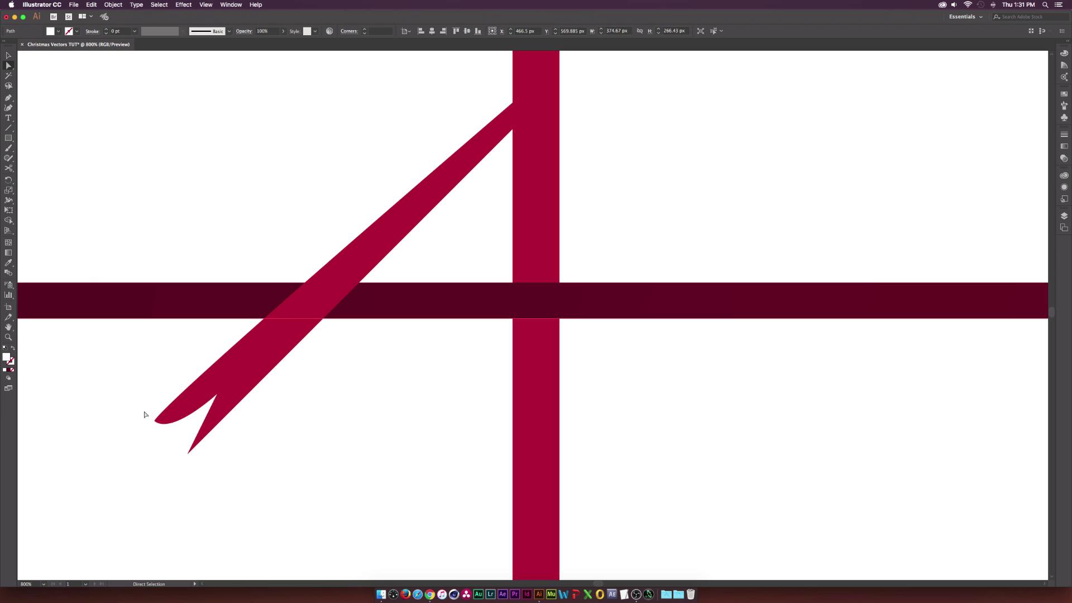
Step: Convert the ribbon tail's lower-right tip to a smooth point, shorten its long handle to curve the end, and deselect everything
left_click(222, 420)
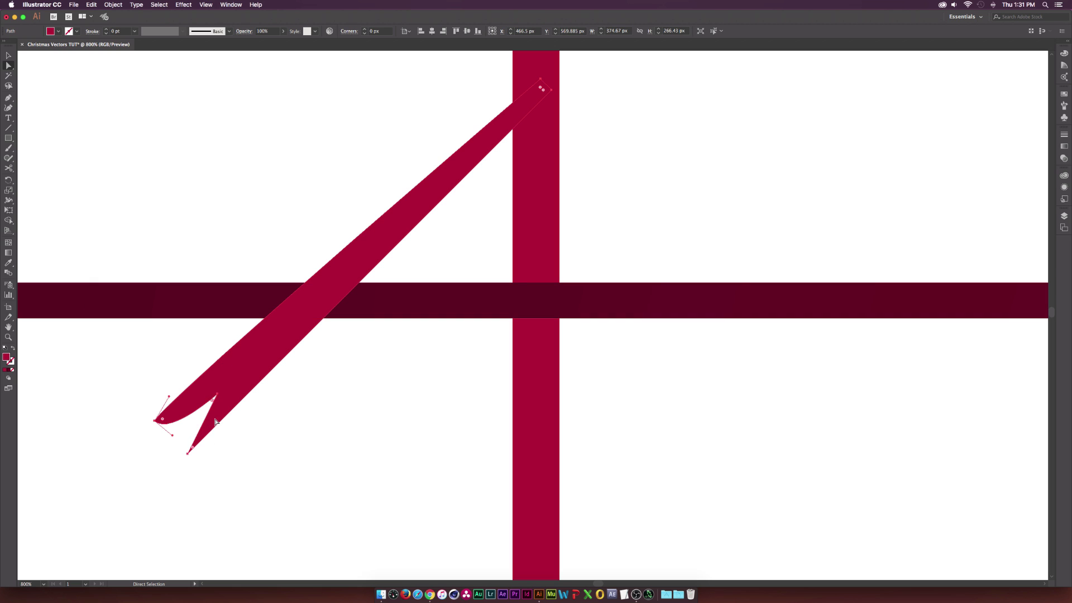
left_click(187, 455)
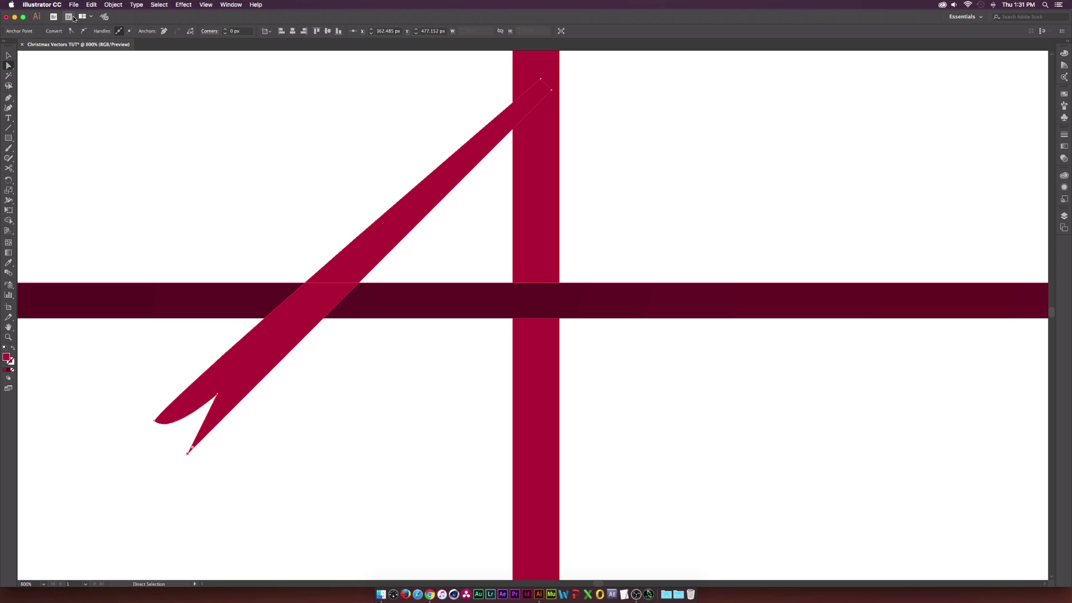
left_click(83, 34)
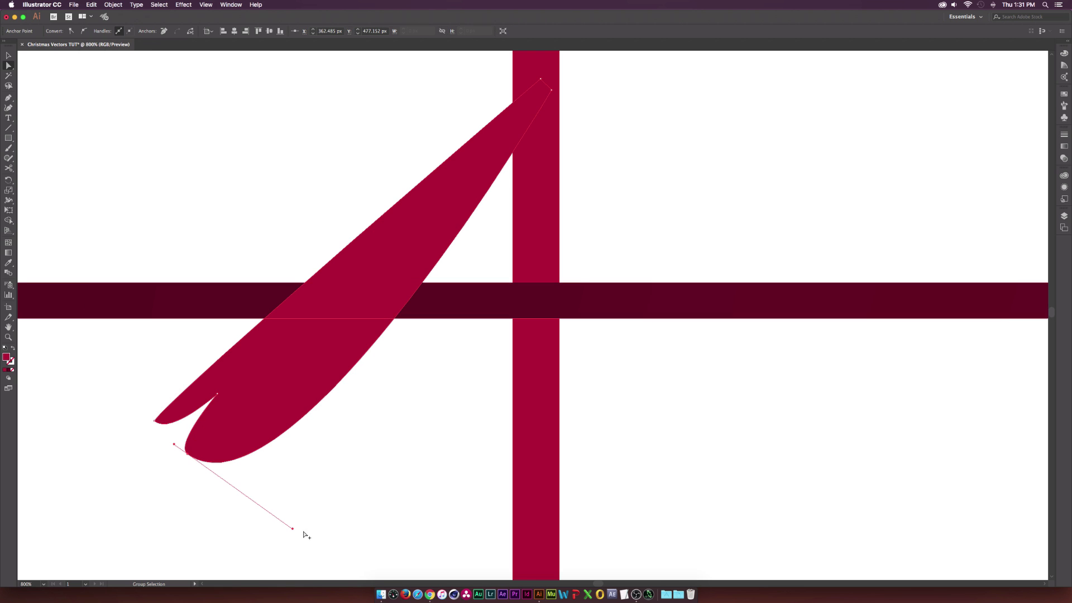
left_click_drag(292, 529, 199, 446)
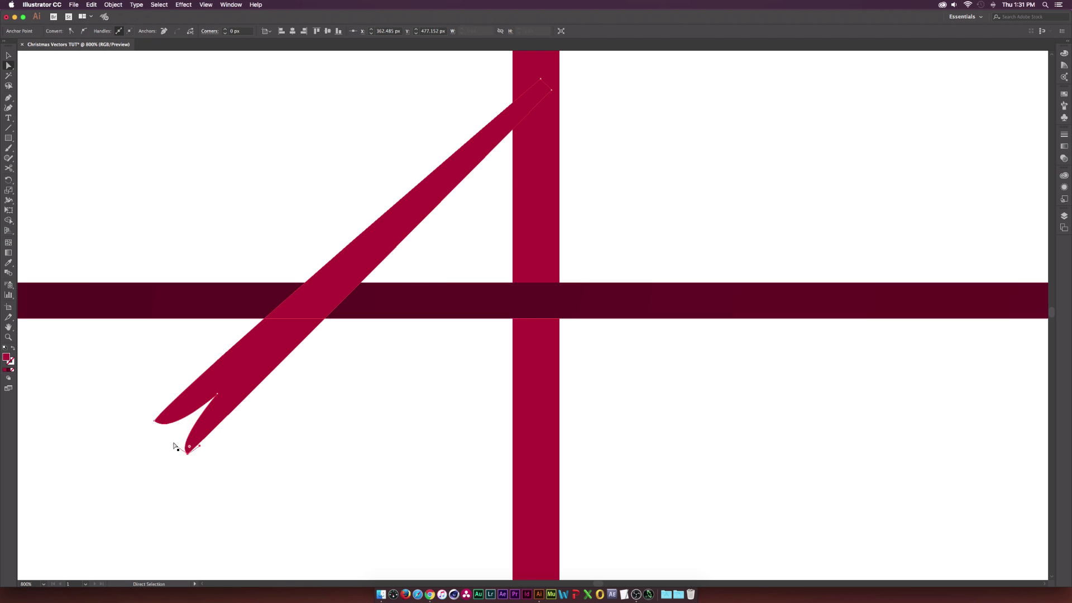
left_click(184, 484)
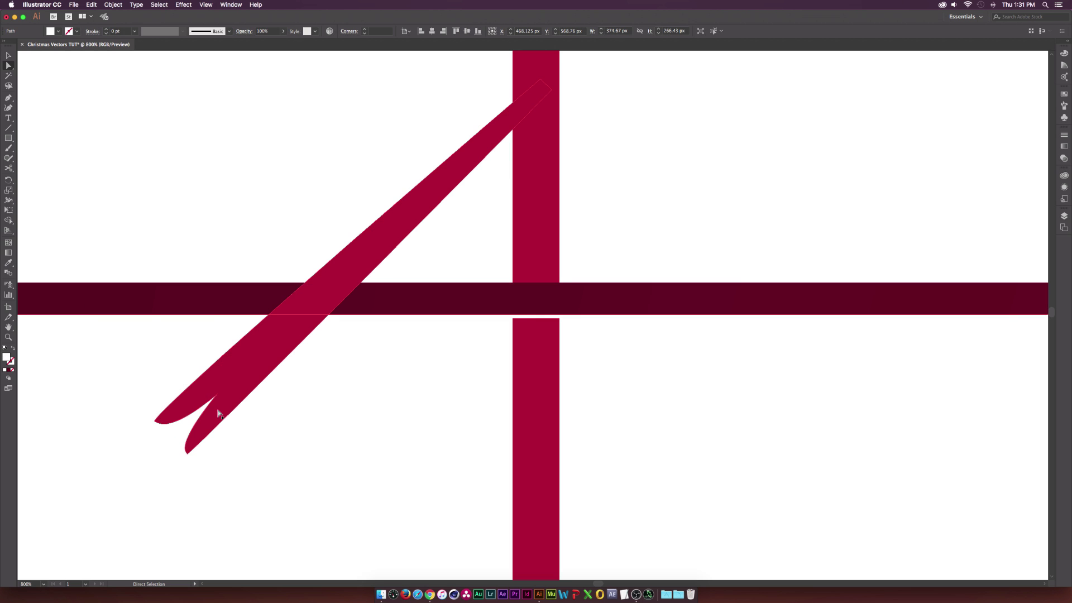
left_click_drag(263, 363, 257, 368)
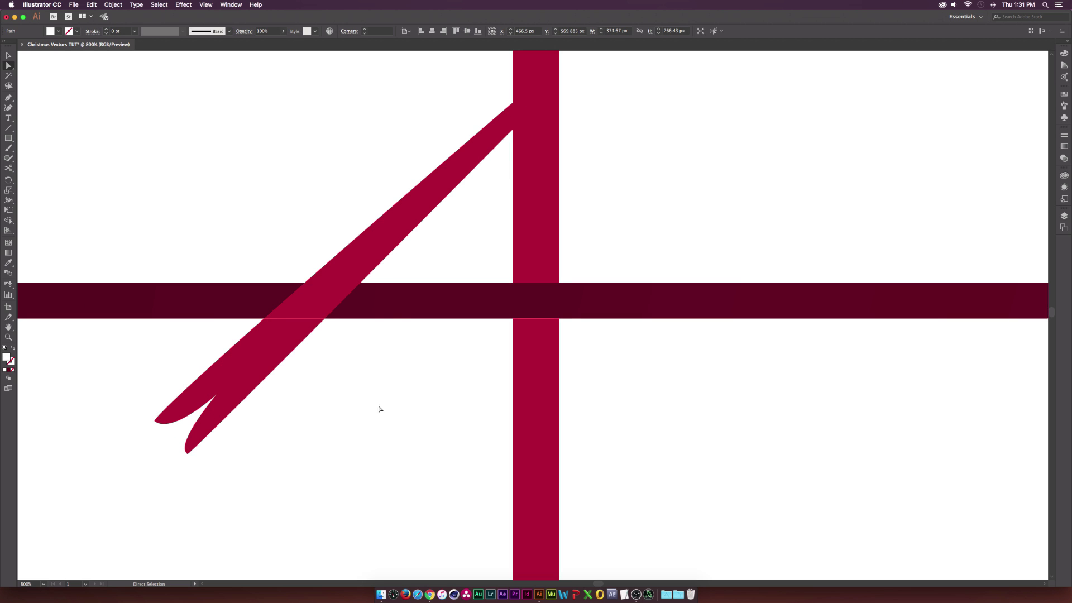
key("super+shift+a")
scroll(331, 388, "down", 3)
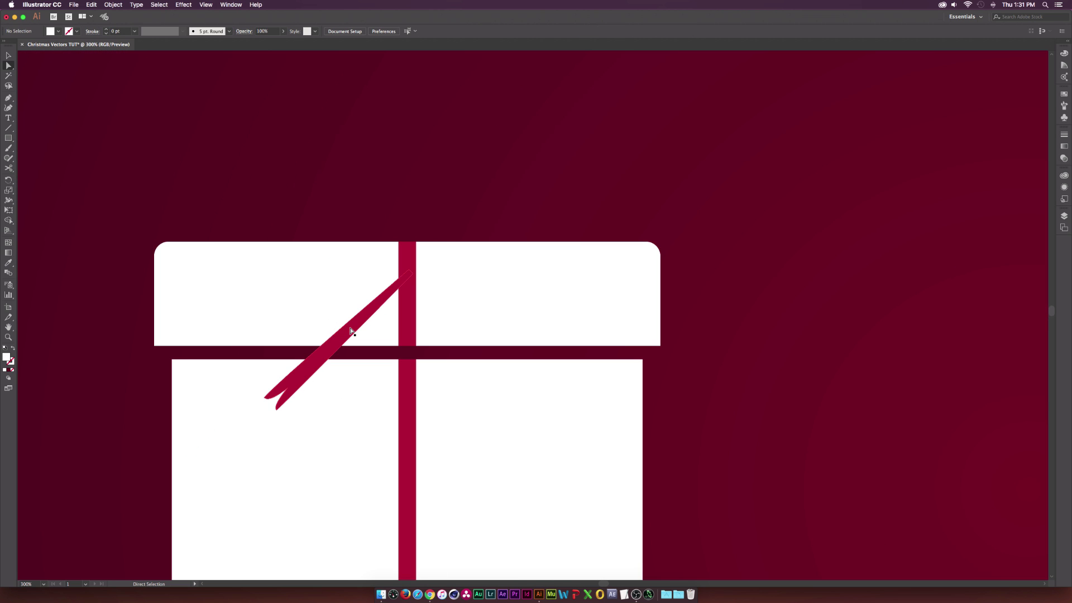
Step: Reflect a copy of the ribbon tail across the vertical axis and place it on the right side of the ribbon
left_click(325, 361)
key("super")
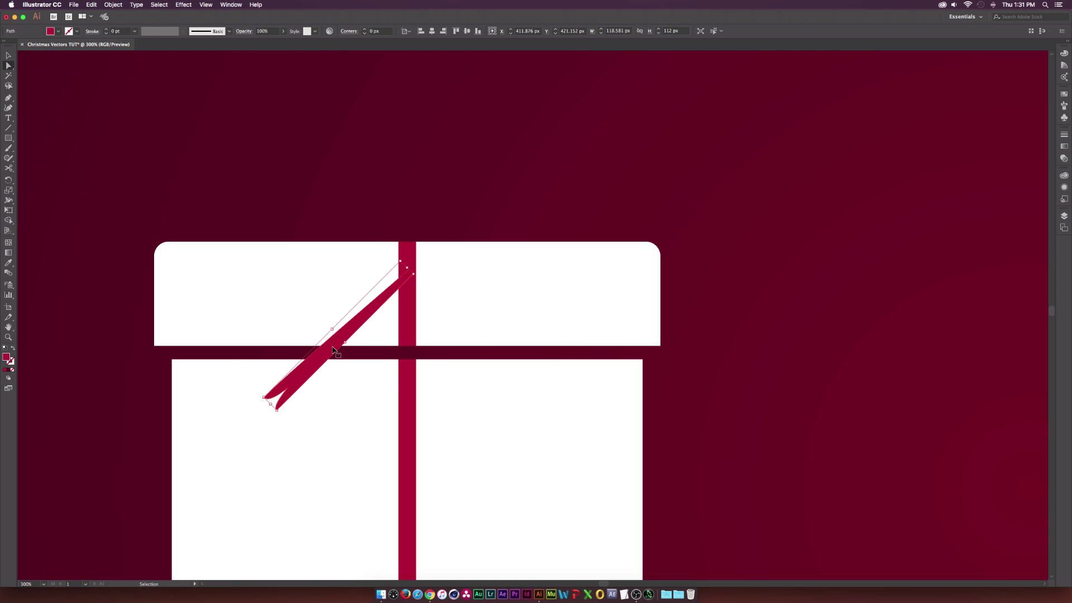
left_click(335, 351)
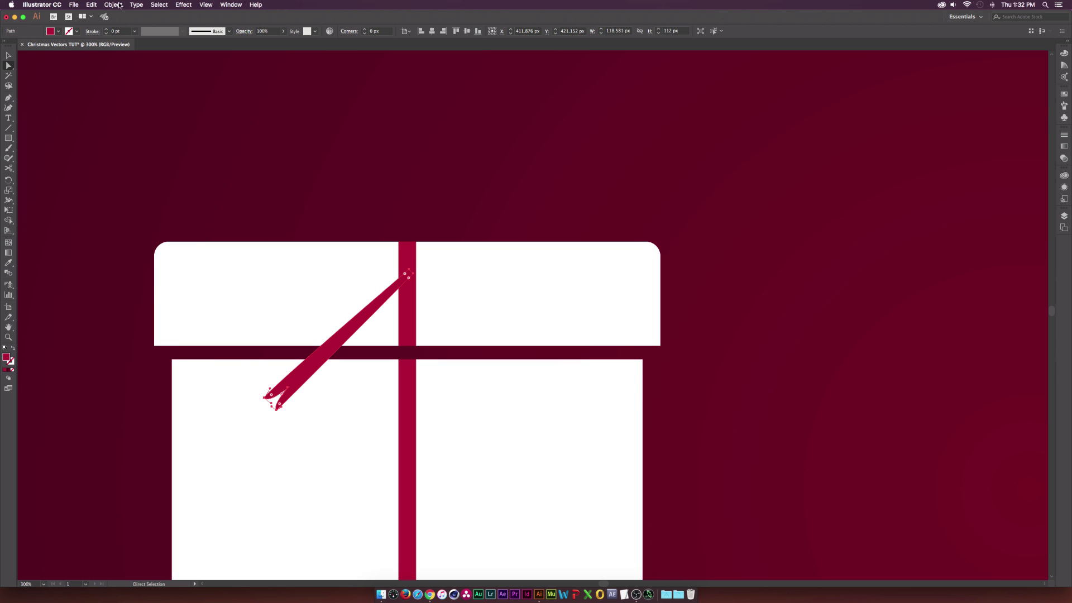
left_click(113, 5)
mouse_move(124, 15)
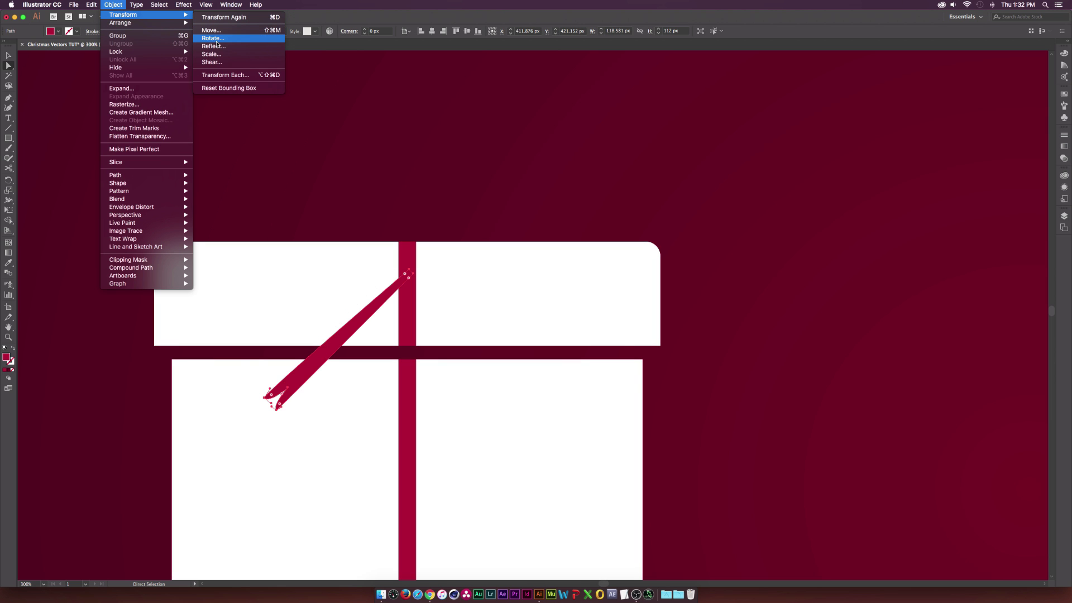
left_click(213, 46)
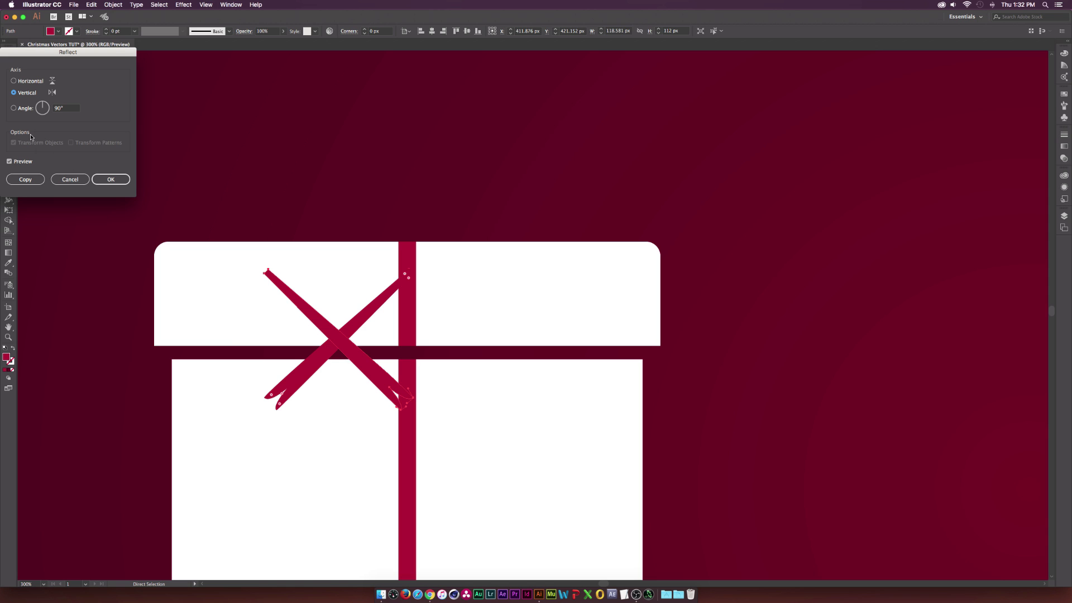
left_click(110, 179)
left_click_drag(370, 359, 531, 362)
left_click(441, 166)
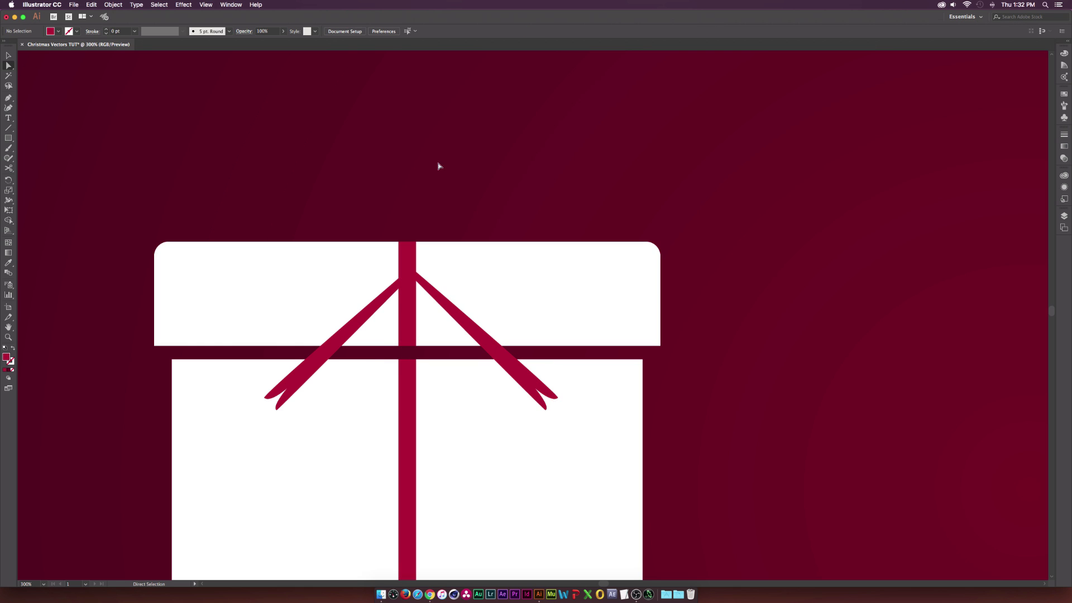
Step: Select the whole gift with both ribbon tails and align all pieces on the artboard's horizontal centre
scroll(431, 162, "up", 2)
scroll(408, 232, "down", 4)
key("v")
left_click_drag(355, 185, 647, 486)
left_click(374, 31)
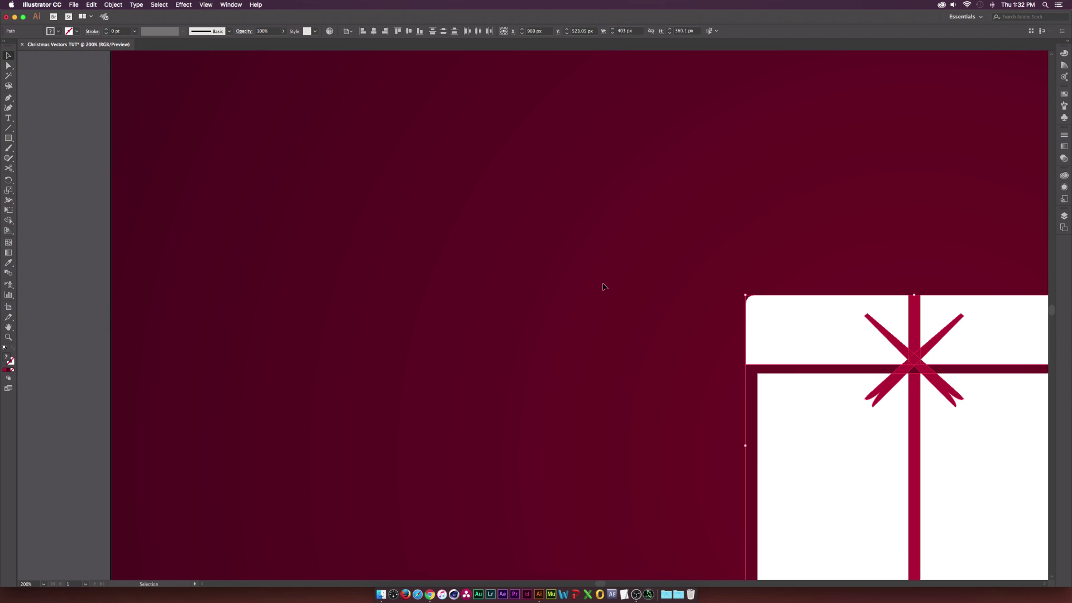
Step: Move the whole gift toward the artboard's left side and shift one ribbon tail so it starts at the vertical ribbon's right edge
left_click_drag(790, 345, 356, 344)
key("super+shift+a")
scroll(499, 312, "up", 4)
left_click_drag(395, 468, 603, 471)
scroll(454, 316, "up", 4)
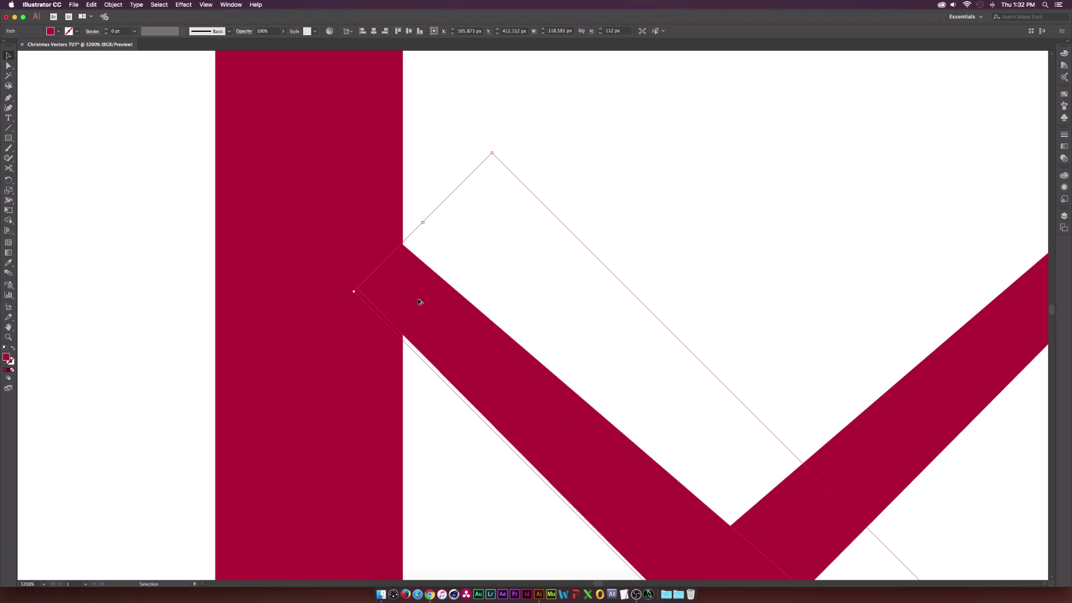
Step: Shift the other ribbon tail across so its upper end tucks into the vertical ribbon's left edge
left_click(950, 376)
left_click_drag(949, 376, 124, 379)
left_click_drag(238, 316, 238, 316)
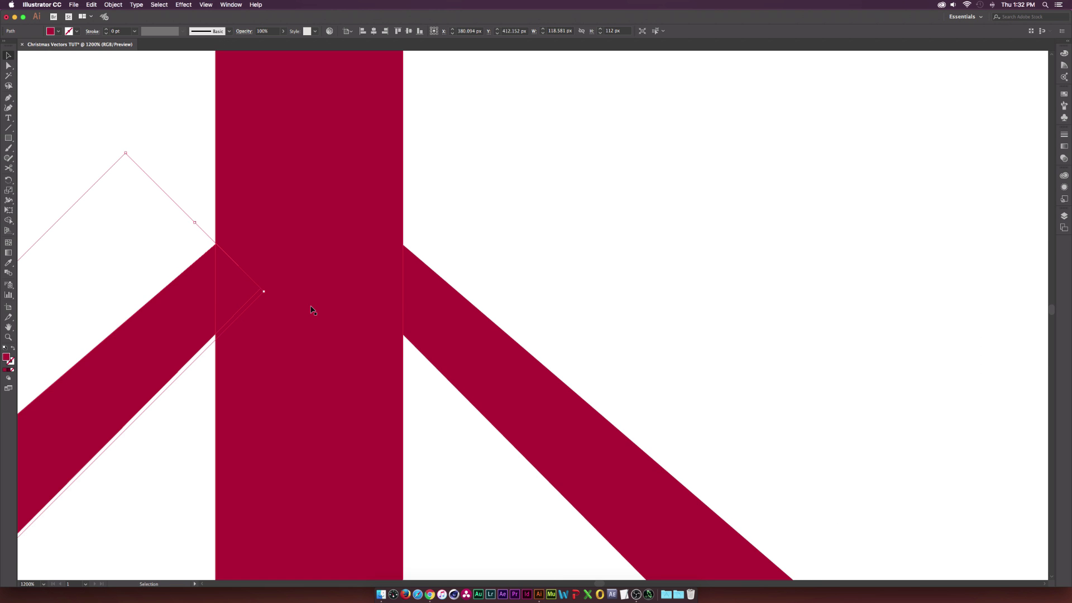
Step: Select both ribbon tails together and stretch them downward so they hang more steeply, then deselect
scroll(313, 310, "down", 10)
scroll(321, 307, "up", 2)
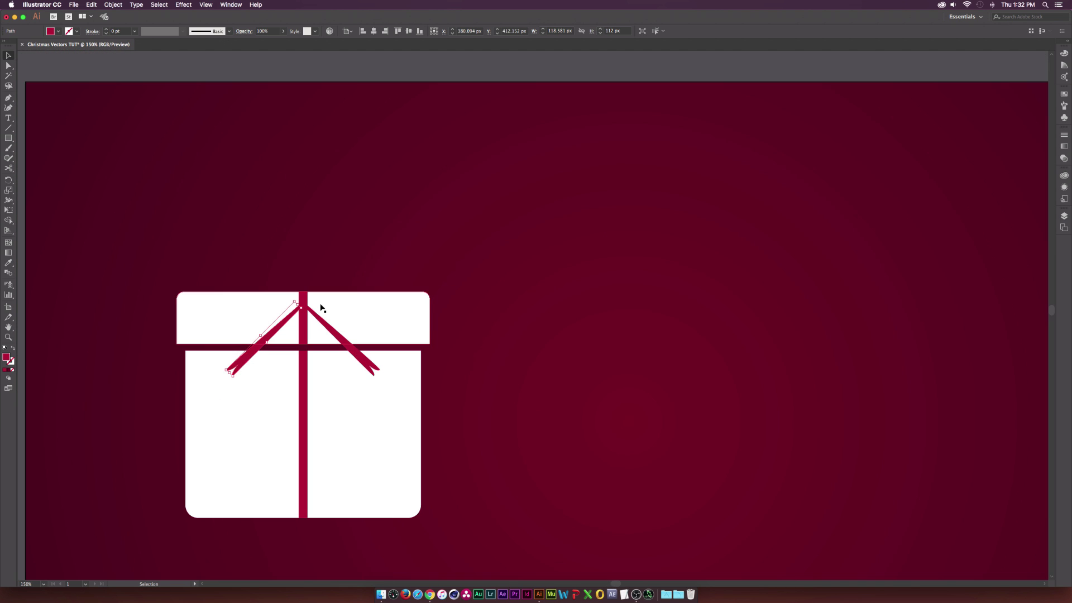
left_click(327, 327, "shift")
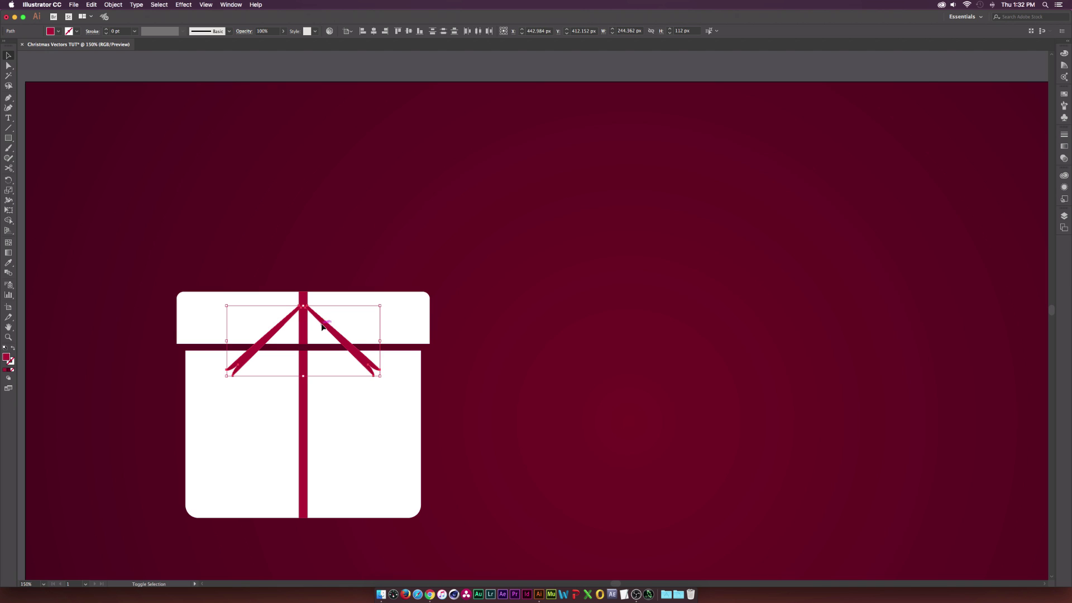
left_click_drag(303, 380, 303, 414)
left_click(444, 214)
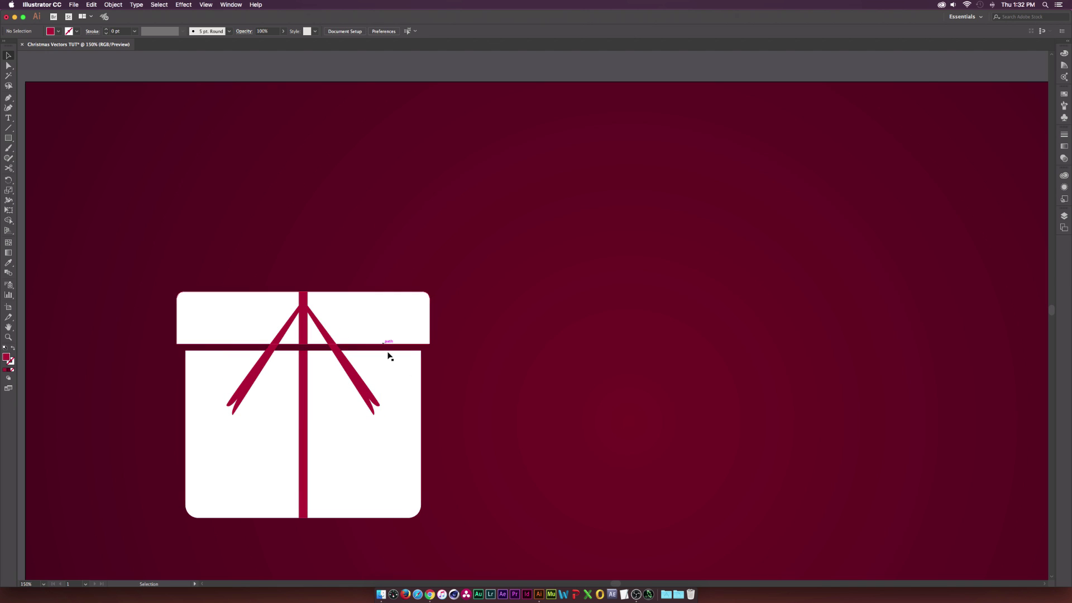
Step: Remove the ribbon and tail pieces crossing the gap between the gift's lid and box with the Shape Builder tool
mouse_move(464, 218)
left_mouse_down()
mouse_move(396, 290)
mouse_move(187, 445)
left_mouse_up()
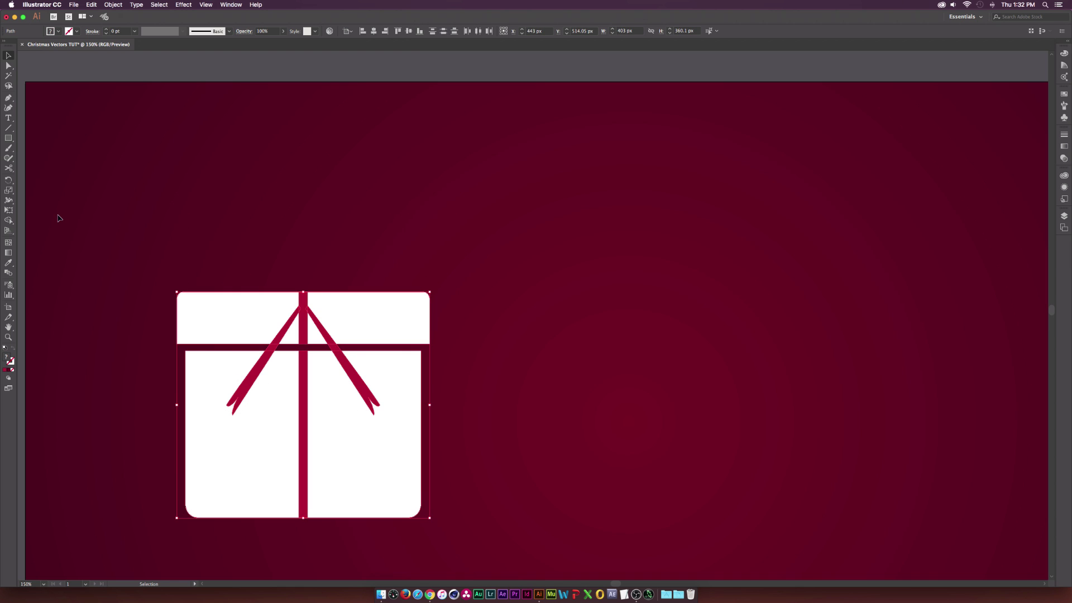
left_click(9, 220)
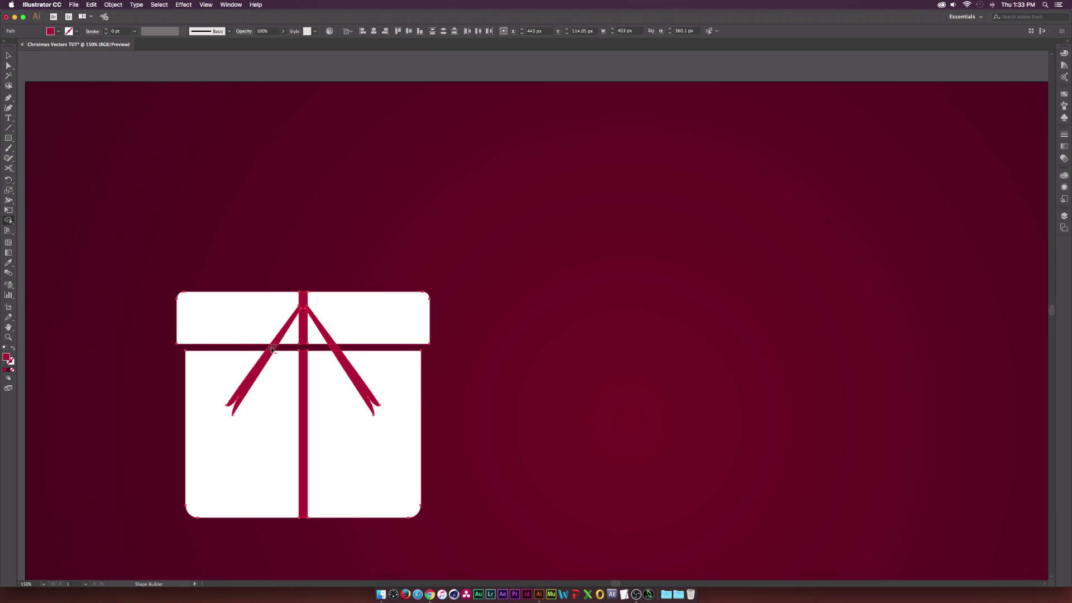
key("v")
left_click(464, 376)
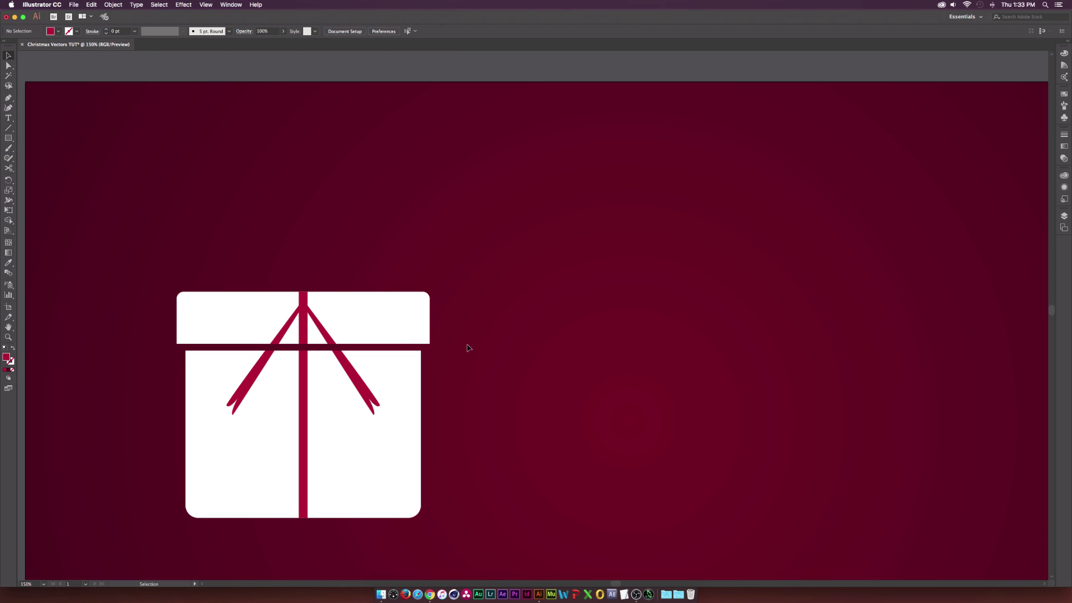
Step: Scale the whole gift down to about half size and place it in the artboard's lower-left corner
key("super+minus")
key("super+minus")
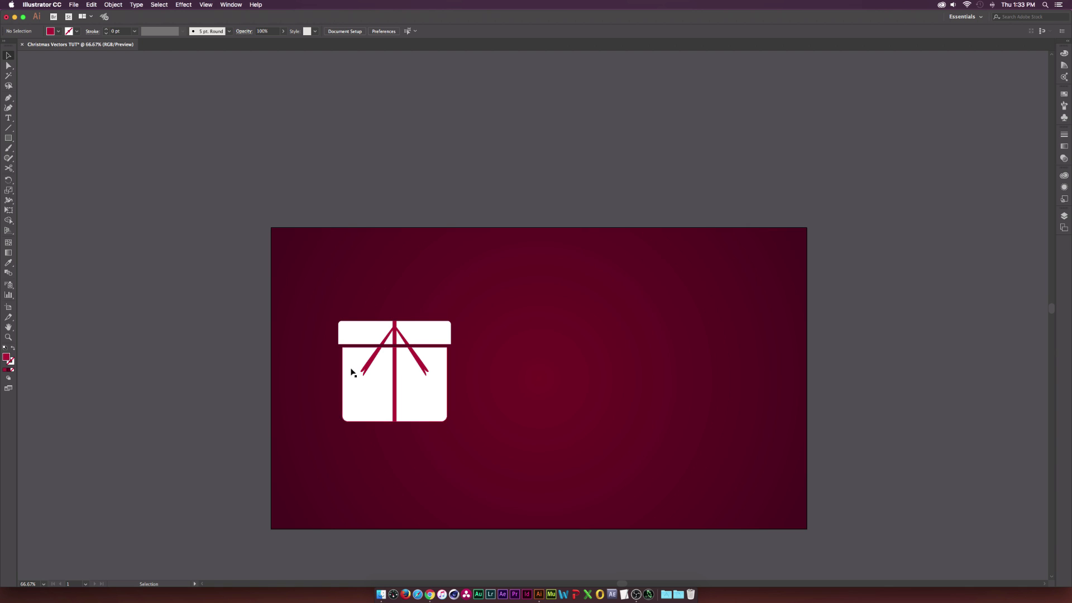
left_click_drag(297, 436, 422, 347)
left_click_drag(414, 405, 347, 500)
left_click(448, 411)
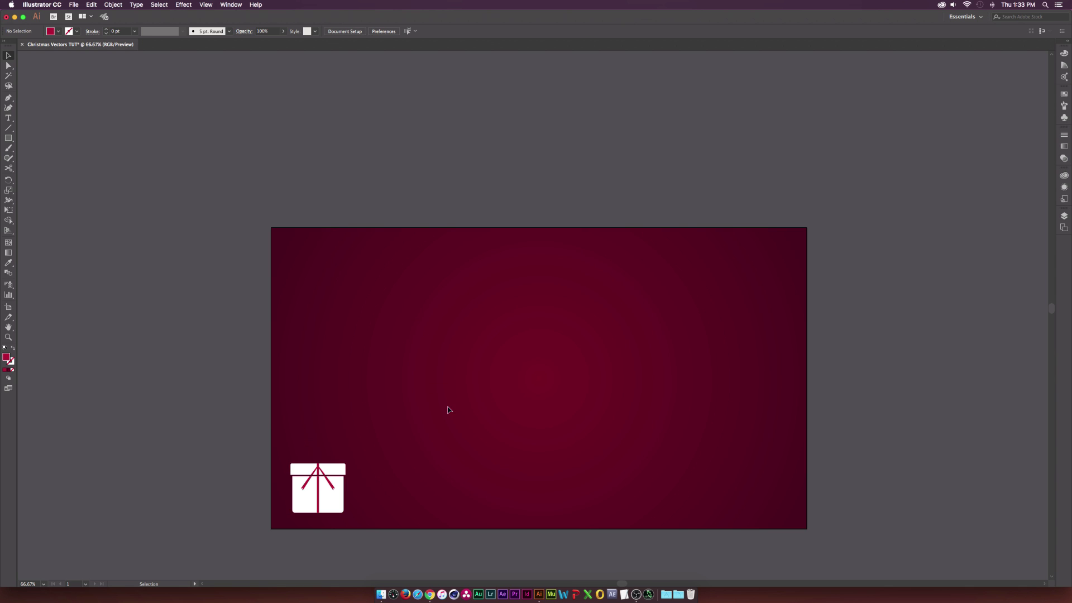
Step: Rename the gift's layer as Gift and lock it
left_click(1062, 215)
double_click(927, 225)
type("Gift")
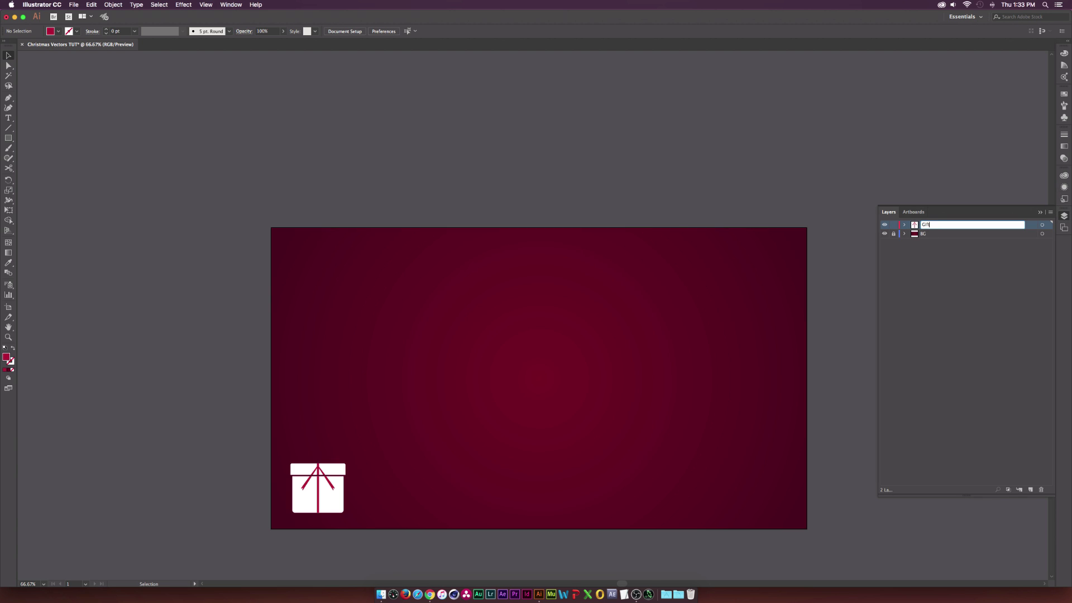
key("Return")
left_click(894, 225)
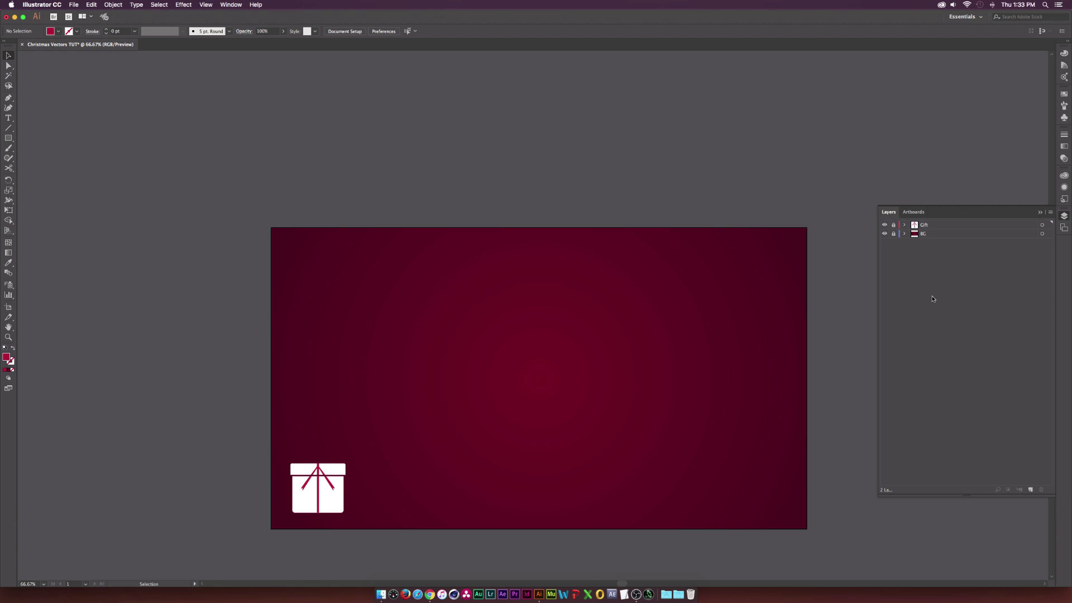
Step: Add a new layer above the gift and name it Ribbon
left_click(1031, 490)
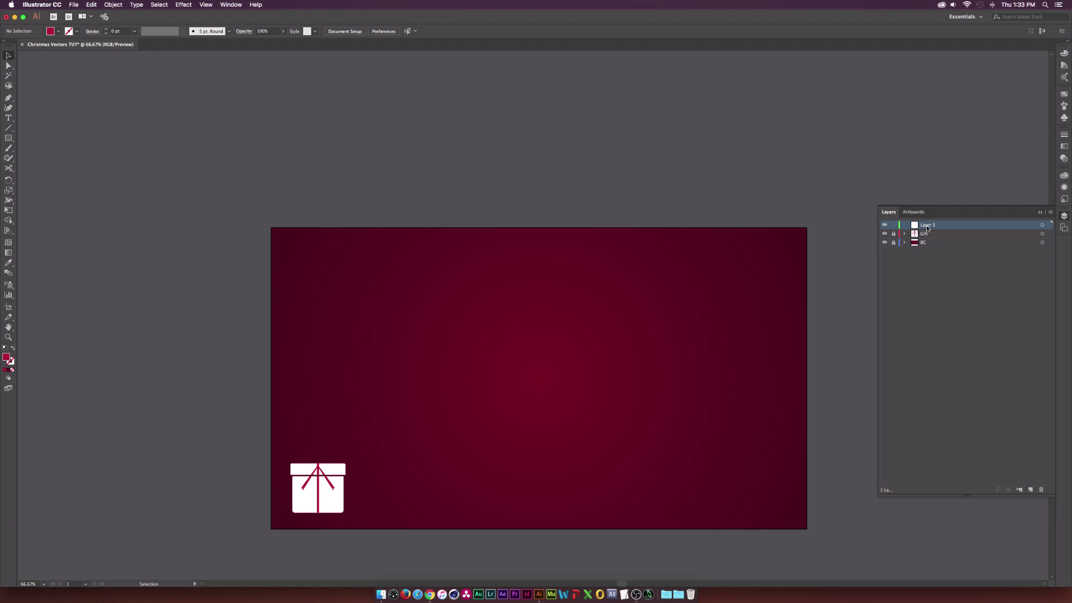
double_click(928, 226)
type("Ribbon")
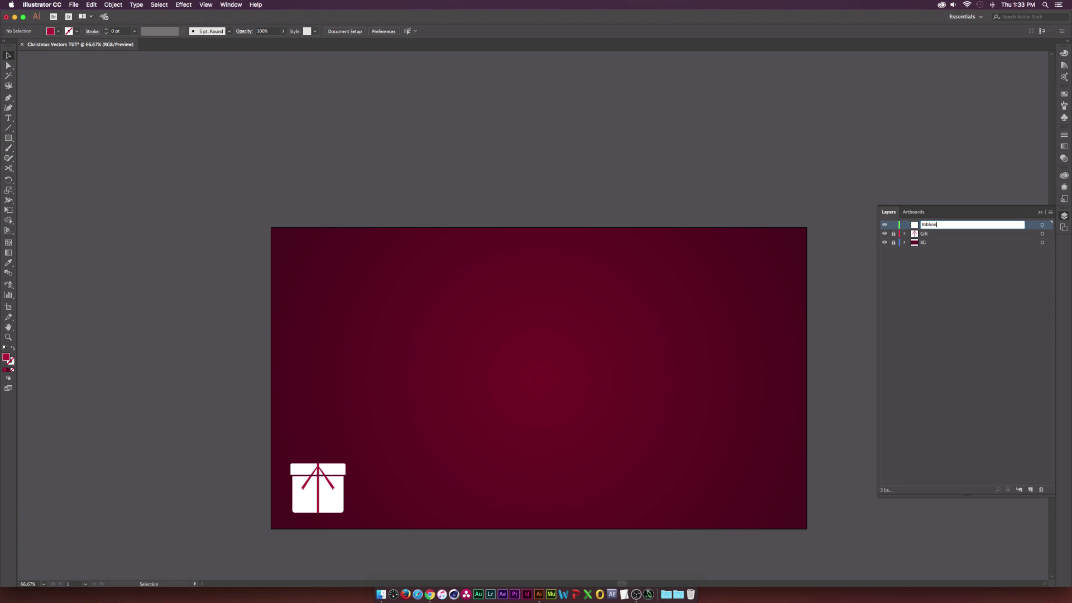
key("Return")
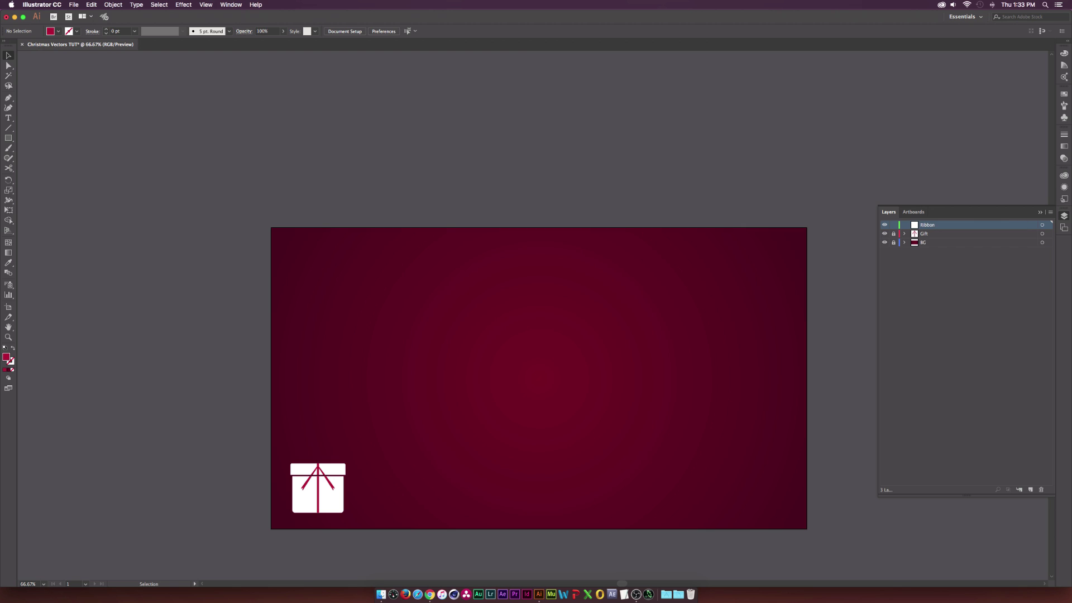
Step: Create a white three-sided polygon with a radius of 175.1576 px in the upper-left area of the artboard
left_click(10, 138)
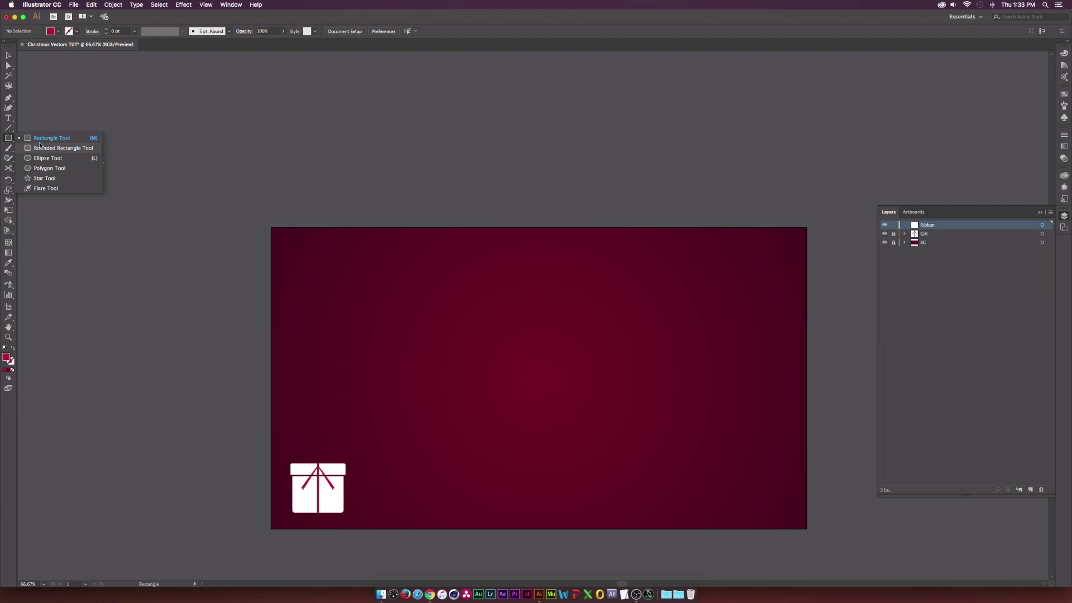
left_click(41, 168)
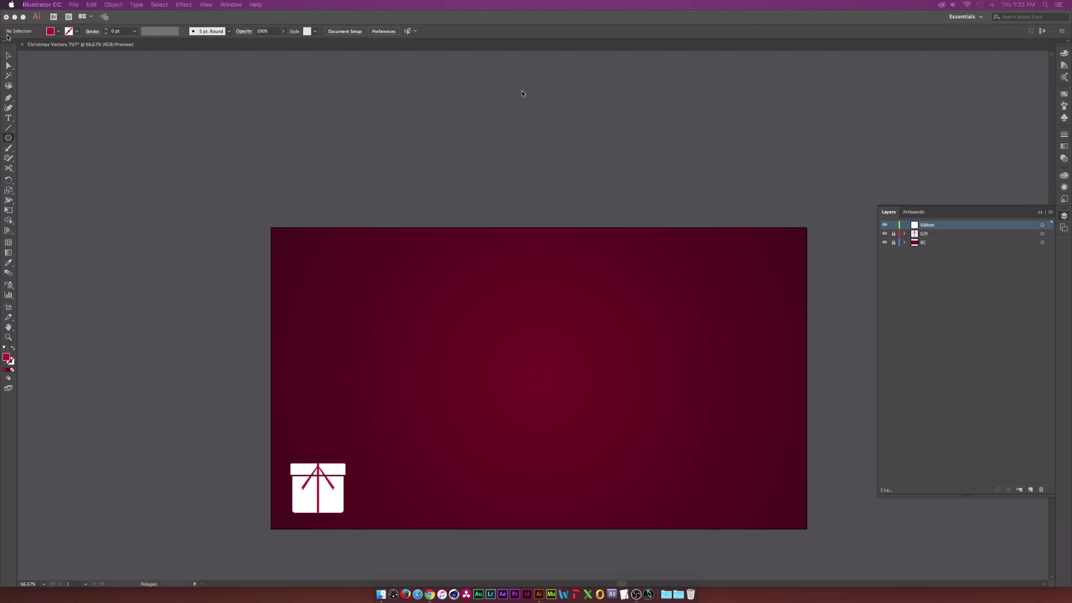
key("super+grave")
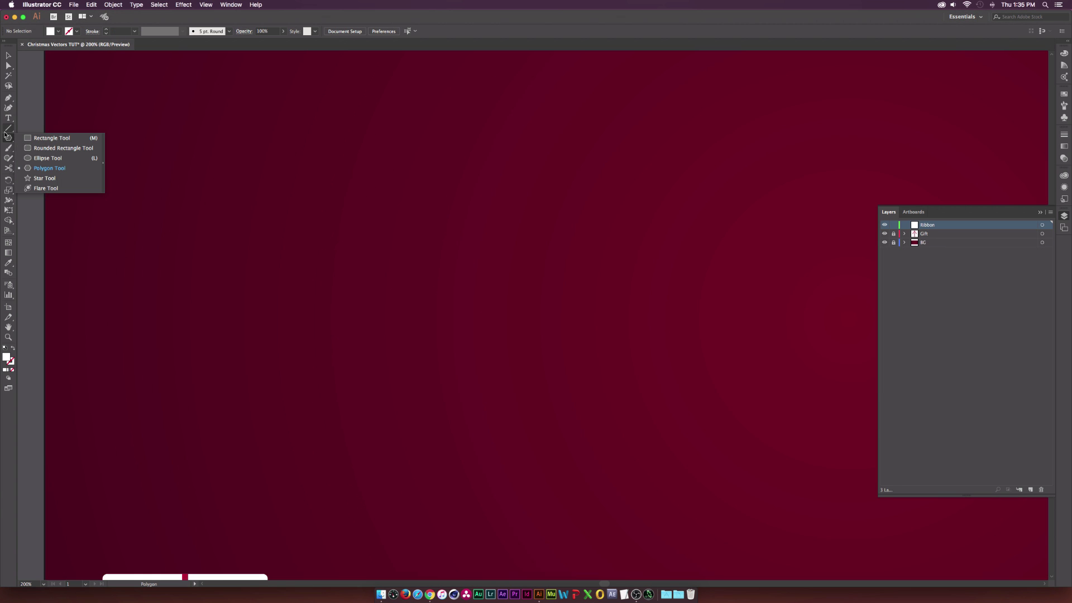
left_click(41, 170)
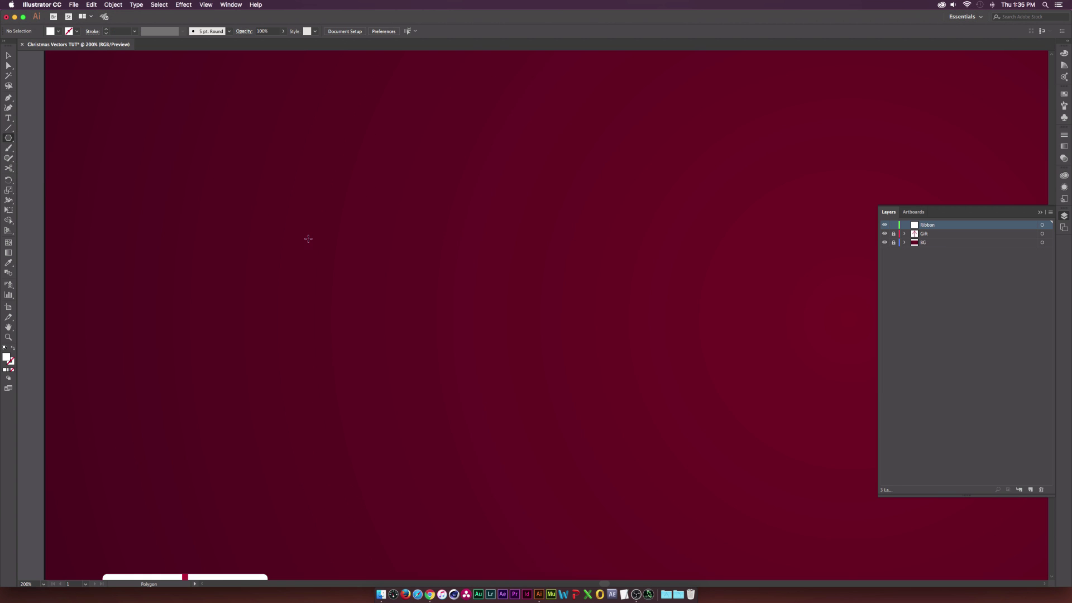
left_click(404, 249)
left_click_drag(506, 207, 492, 242)
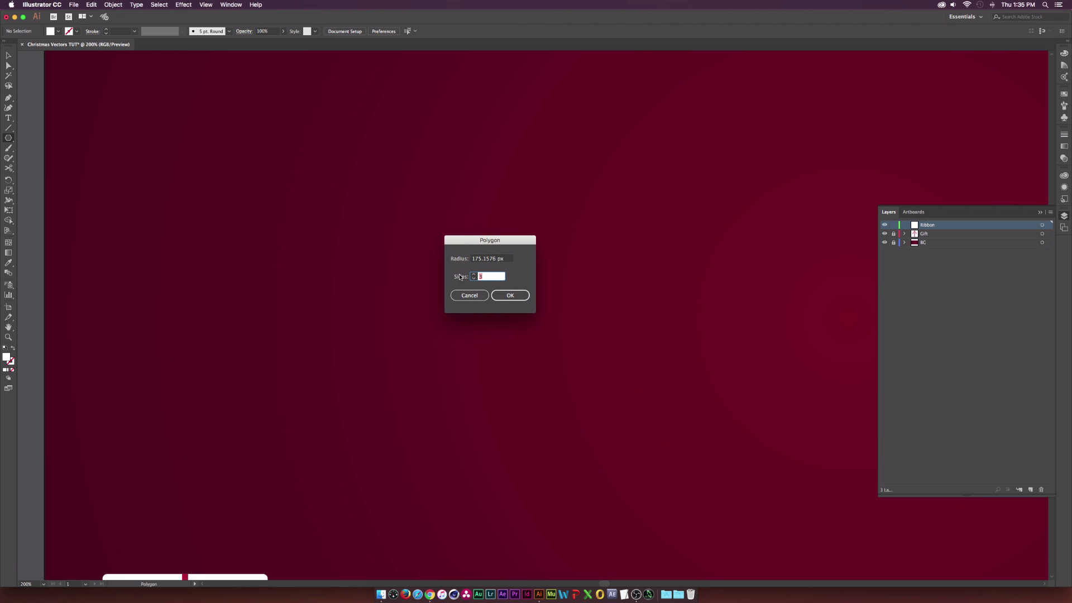
left_click(503, 296)
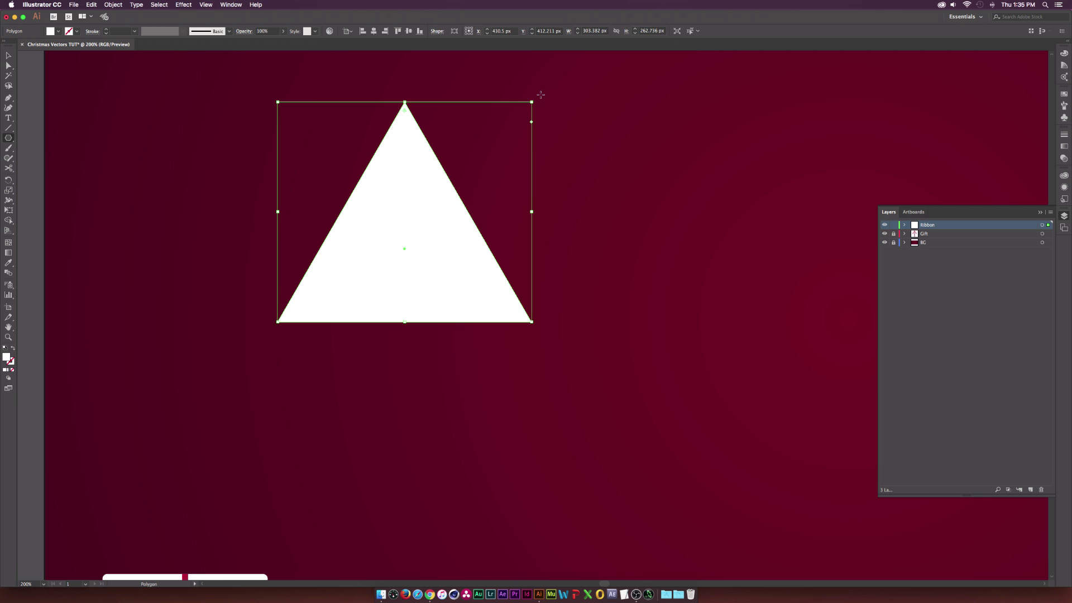
Step: Rotate the triangle by 270° so one corner points right and move it slightly down
key("v")
left_click_drag(535, 98, 517, 311)
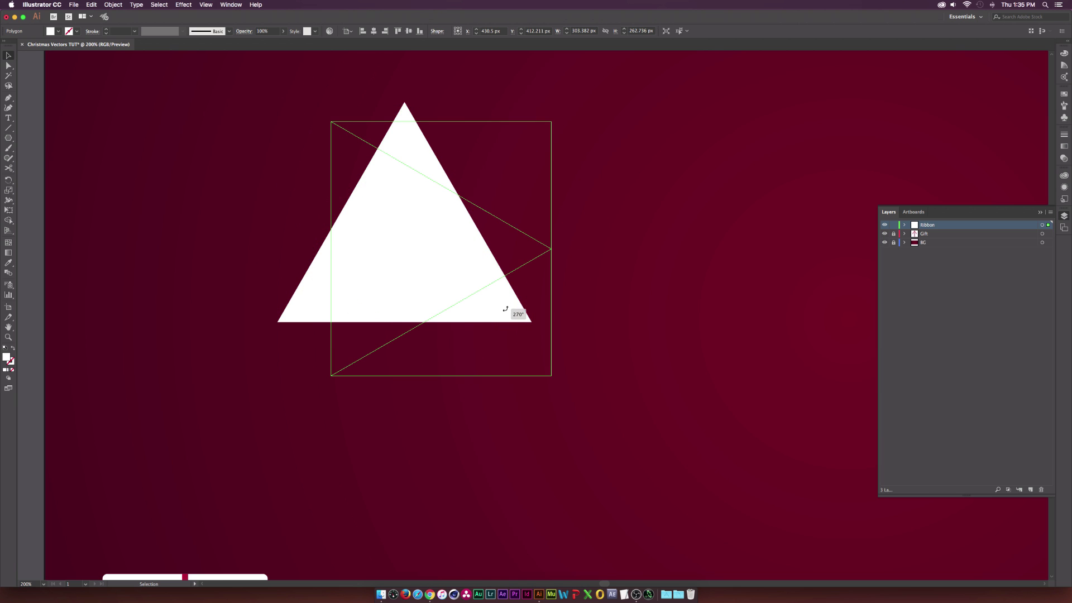
mouse_move(431, 240)
left_mouse_down()
mouse_move(433, 256)
mouse_move(436, 244)
left_mouse_up()
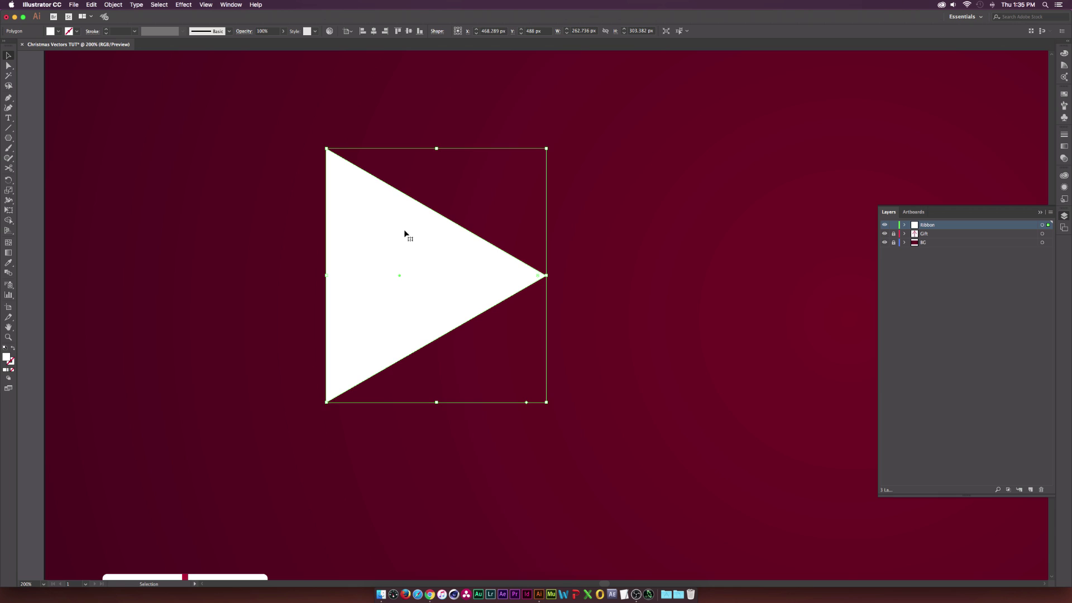
Step: Convert the triangle's upper-left and lower-left corners to smooth points to form a rounded bow loop, and deselect it
left_click(8, 65)
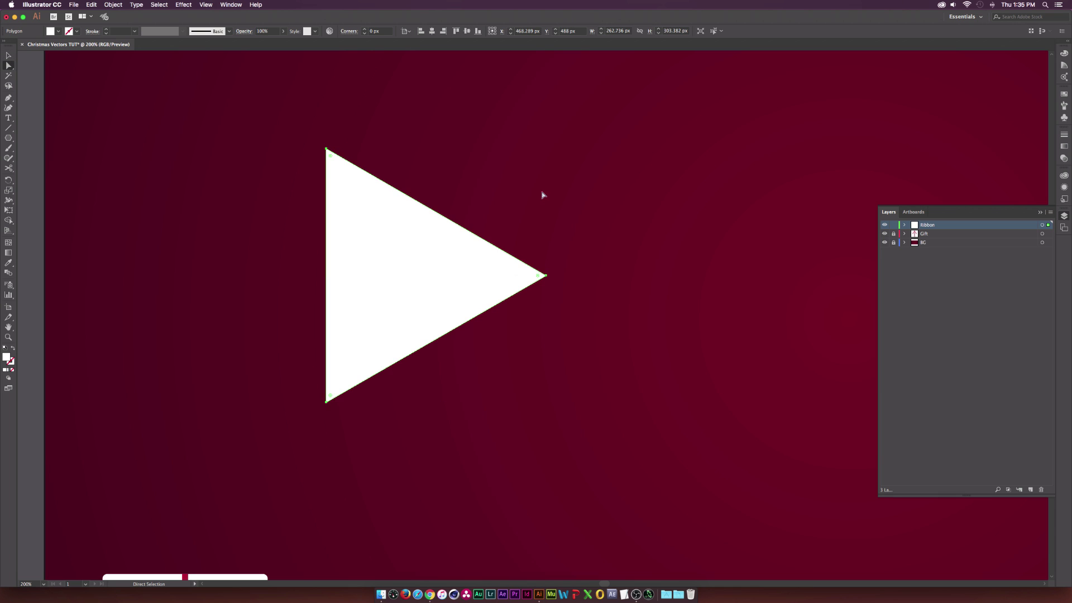
left_click(326, 150)
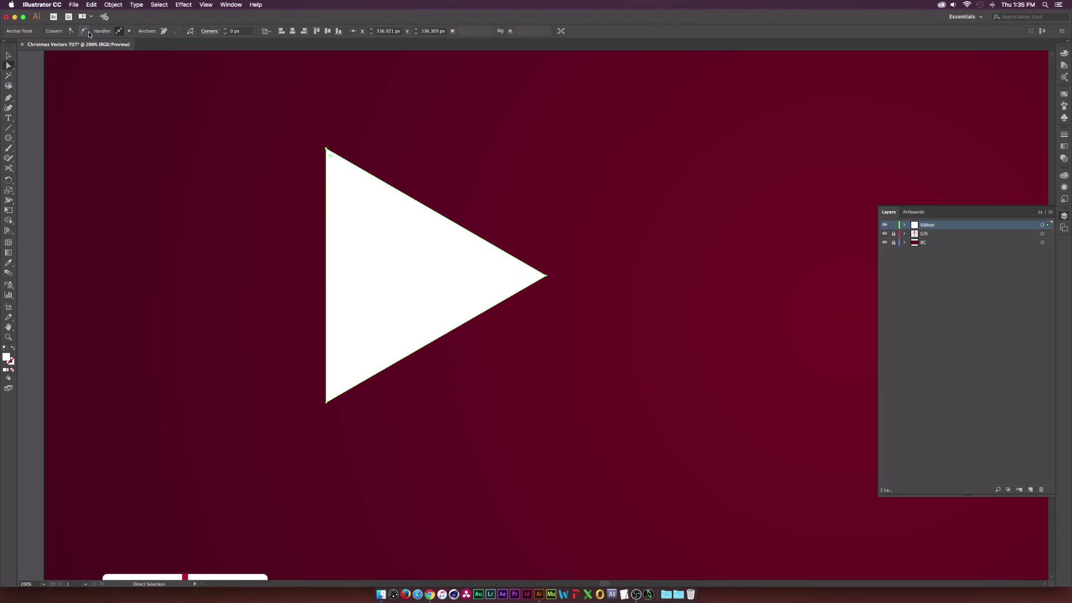
left_click(85, 33)
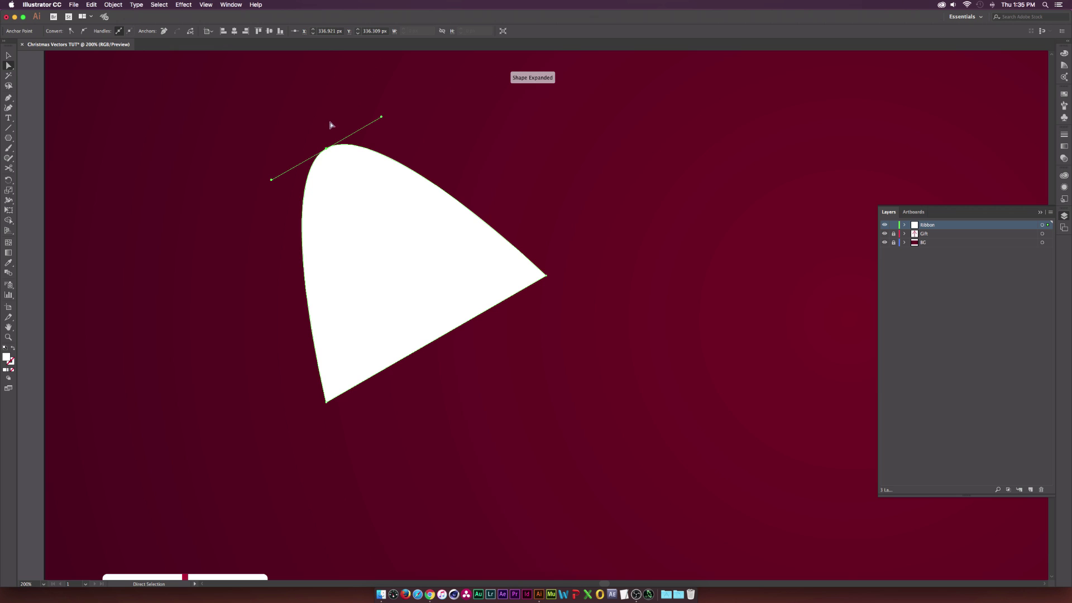
left_click(326, 401)
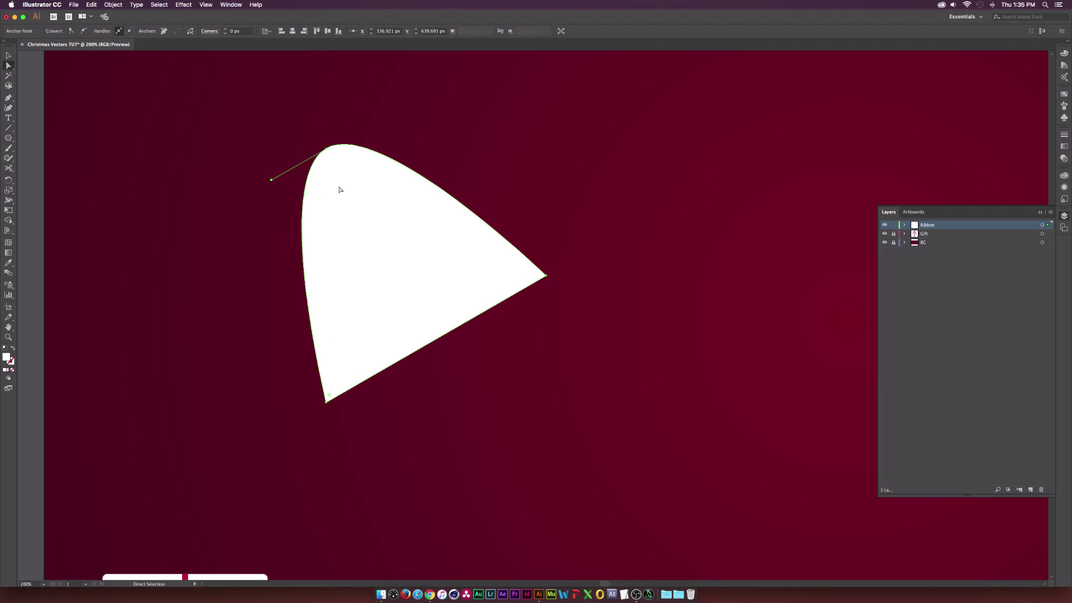
left_click(83, 31)
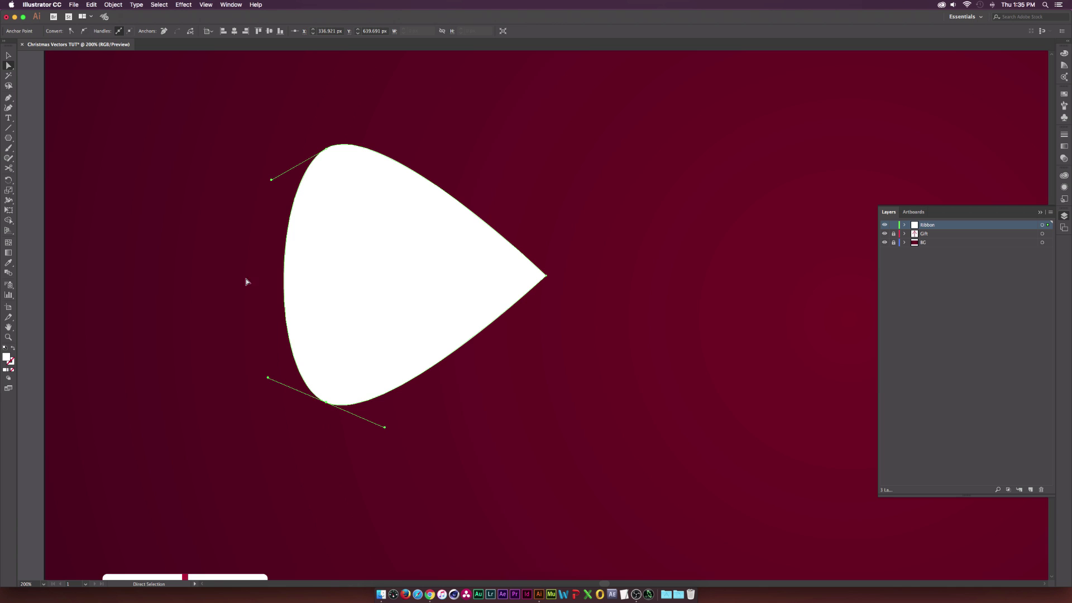
left_click(610, 432)
scroll(510, 367, "down", 1)
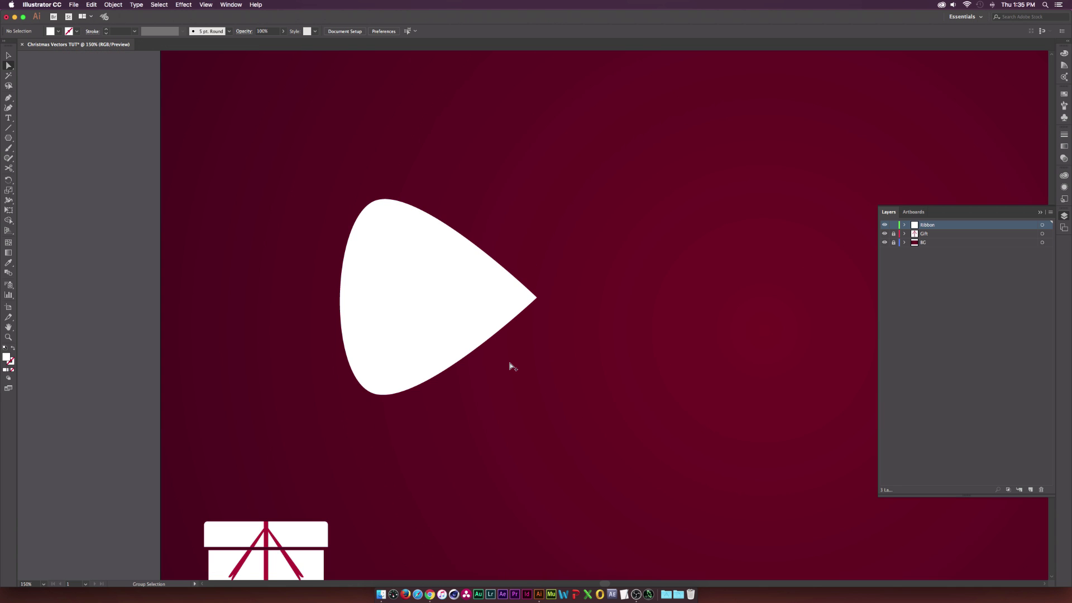
scroll(363, 287, "right", 3)
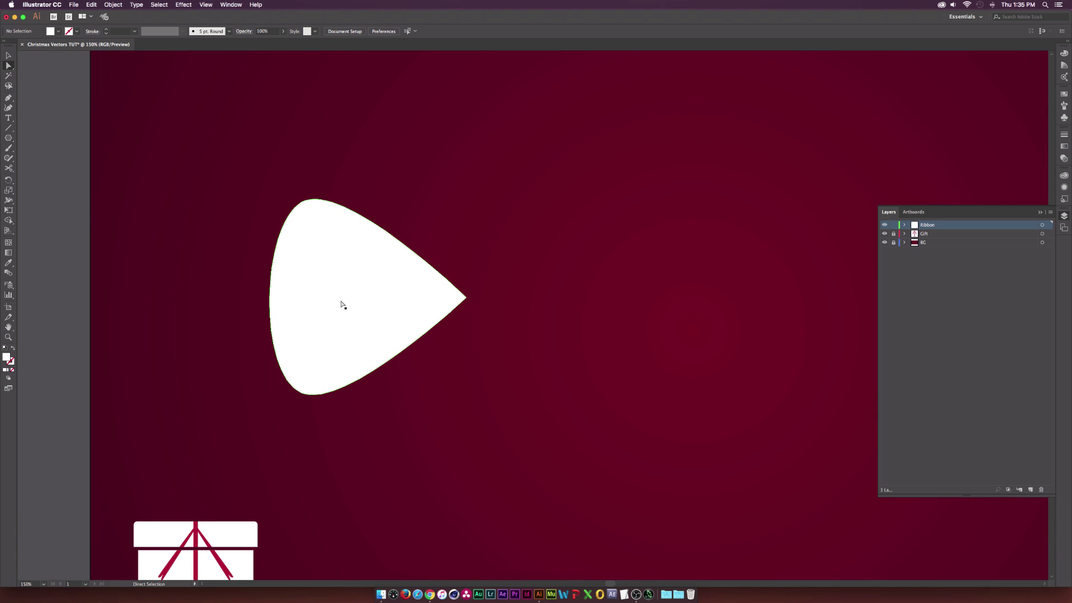
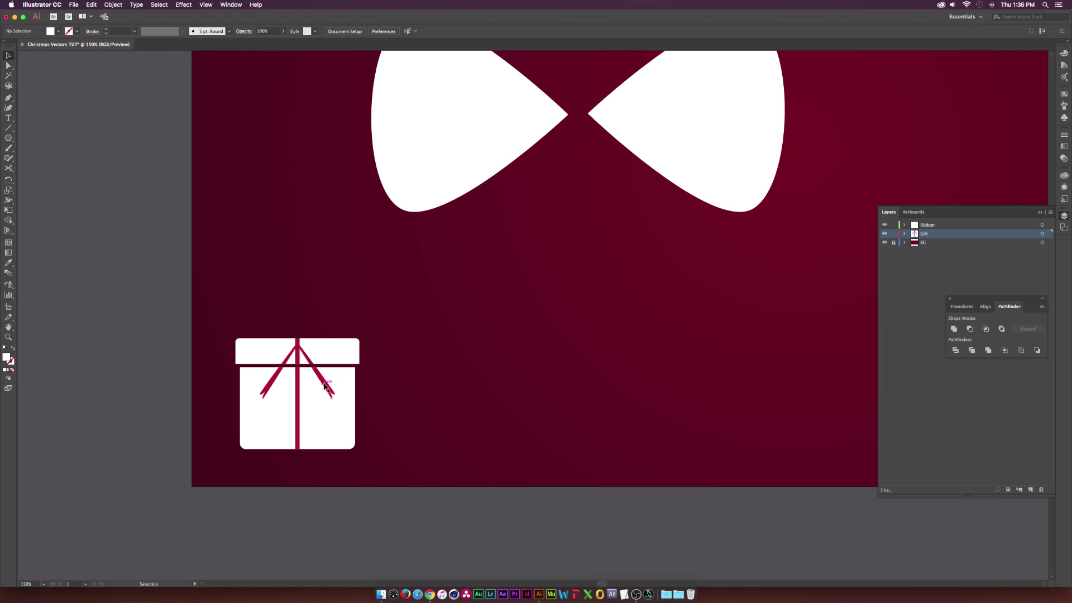
Step: Duplicate the gift's lower right tail piece below the bow, enlarged to about 213 by 296 px and filled white
left_click(325, 386)
key("a")
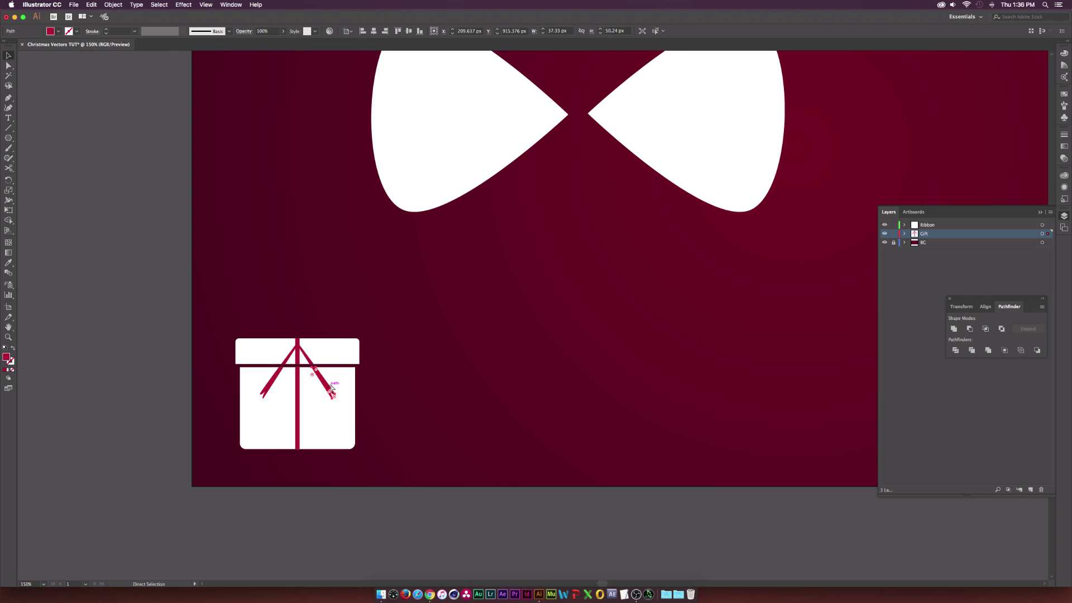
key("v")
left_click_drag(563, 301, 602, 225)
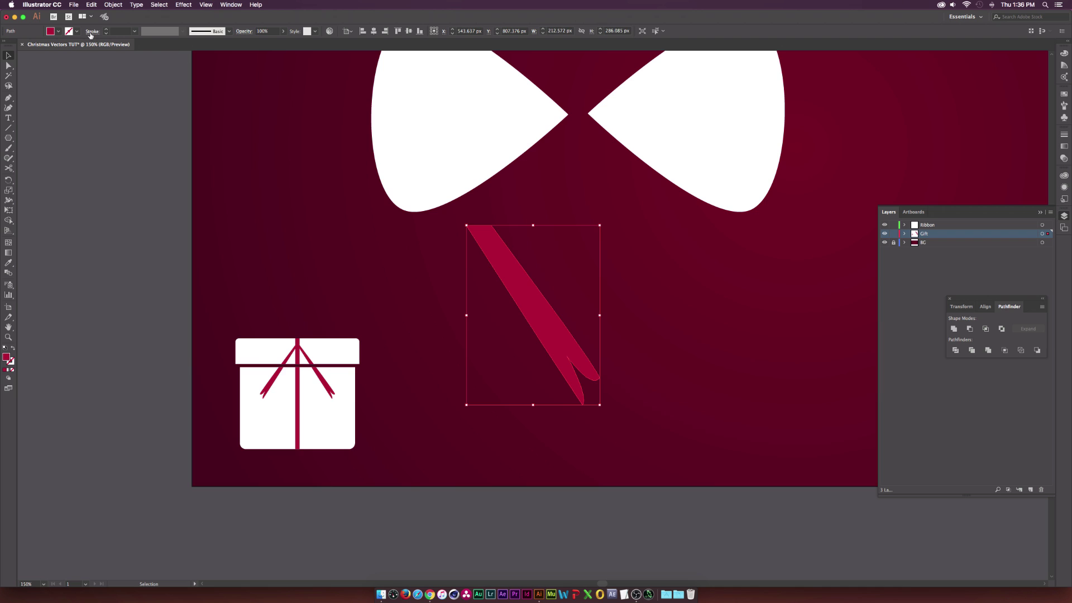
left_click(59, 32)
left_click(17, 45)
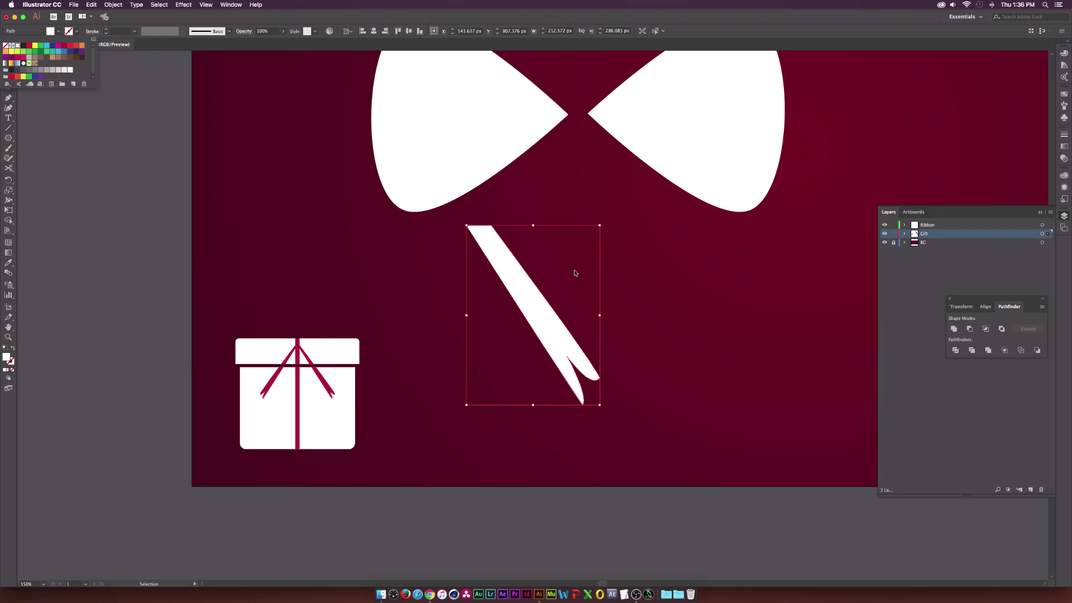
Step: Move the white tail up beneath the bow's centre and shift the left bow loop slightly toward the centre
left_click(532, 305)
left_click_drag(527, 309, 610, 278)
left_click(520, 134)
left_click(573, 232)
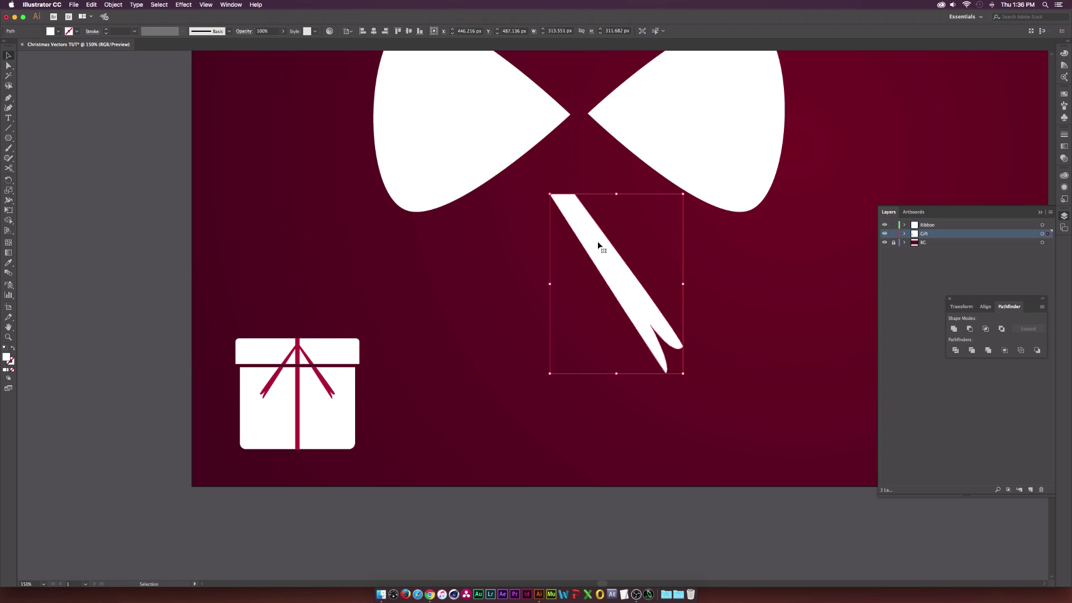
Step: Move the white tail slightly down and reshape its flat upper end into a single sharp point
left_click_drag(568, 240, 600, 294)
key("a")
left_click(619, 248)
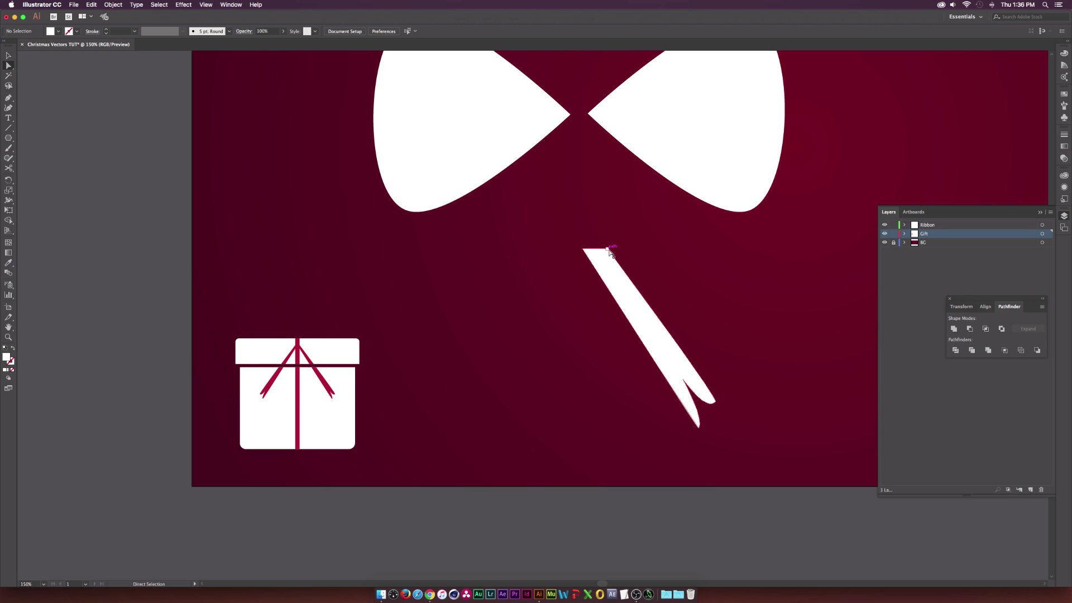
left_click_drag(583, 249, 582, 220)
left_click(608, 248)
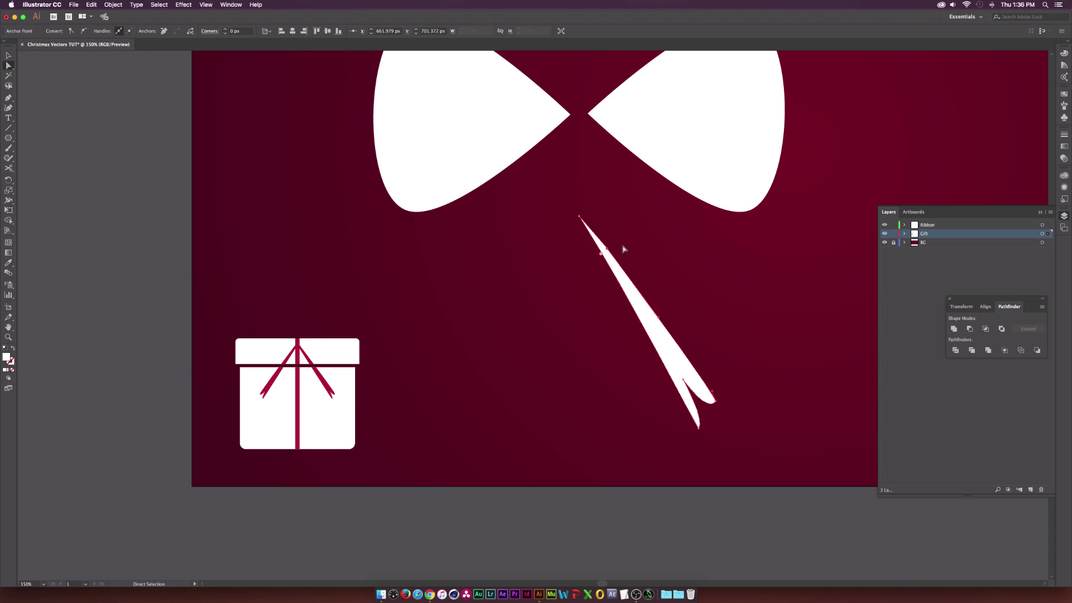
left_click(623, 248)
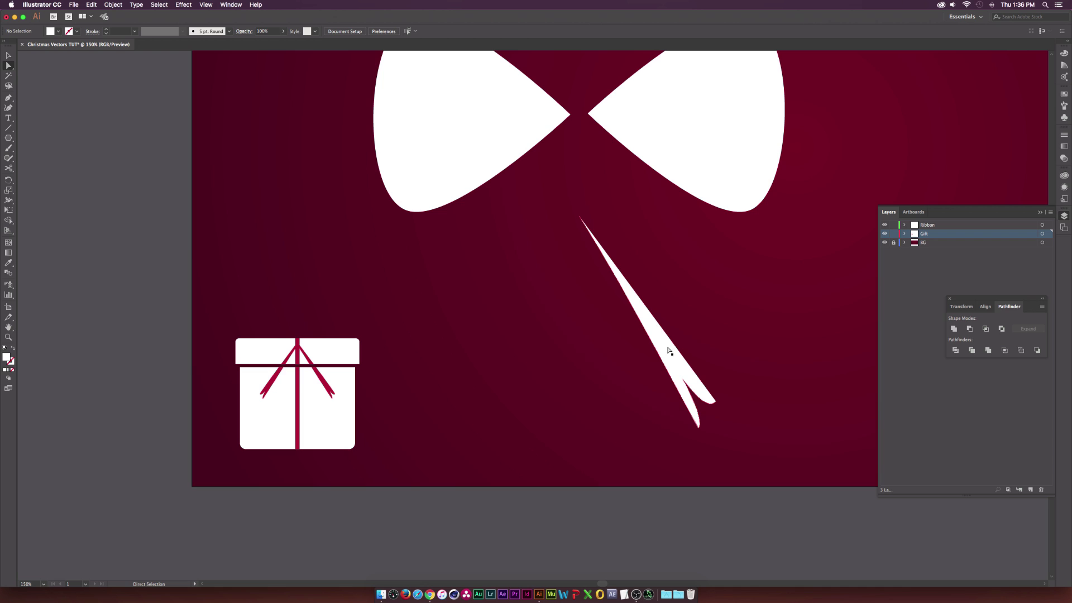
Step: Move the tail up beneath the bow's centre and close its path with the Pen tool from the lower right tip to the upper point
left_click_drag(669, 352, 677, 267)
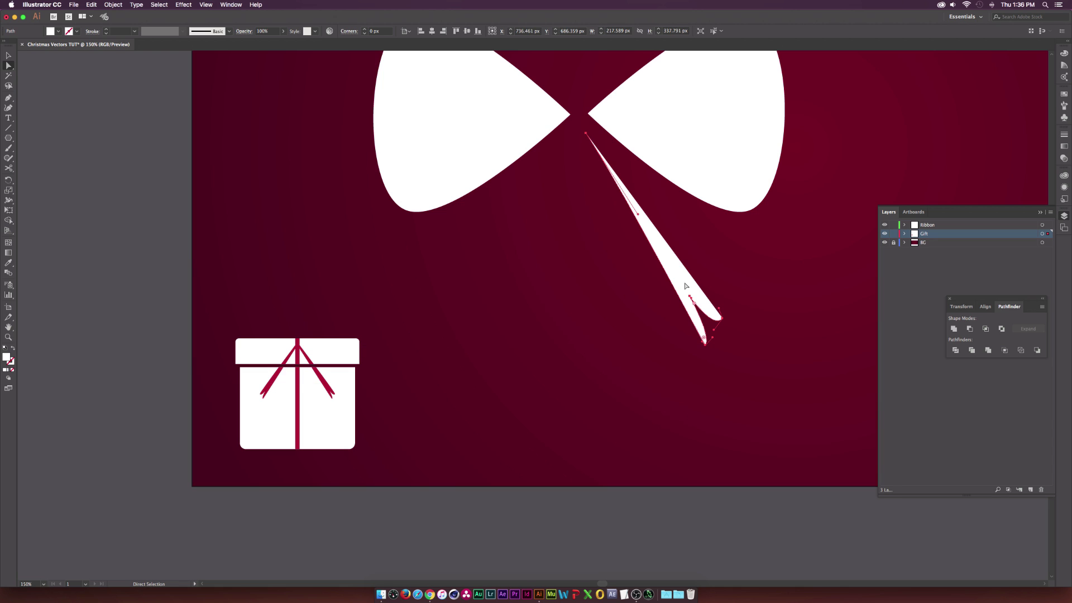
scroll(704, 272, "up", 2)
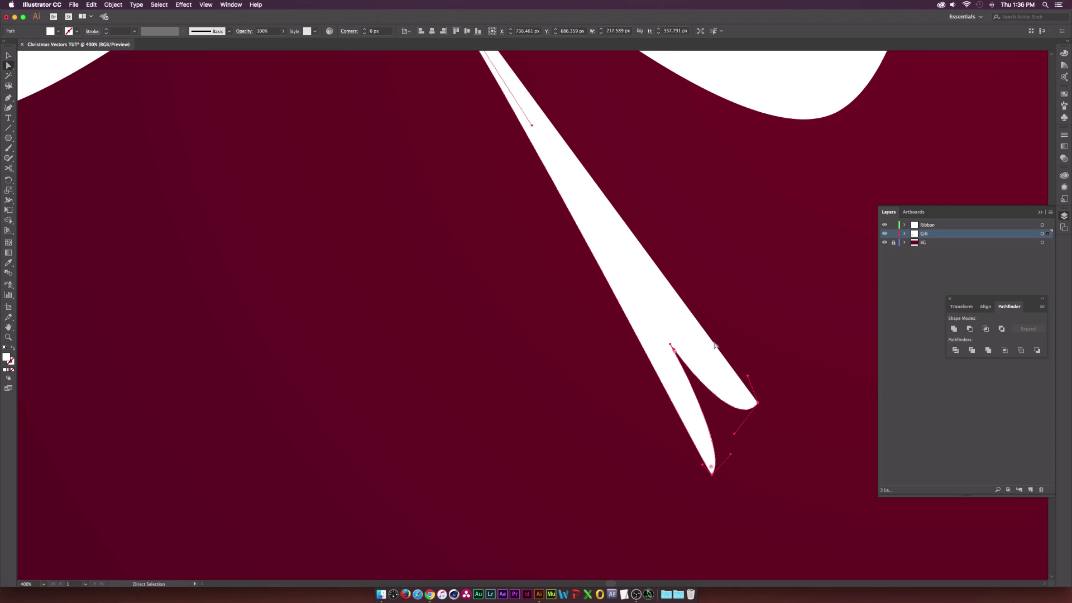
key("p")
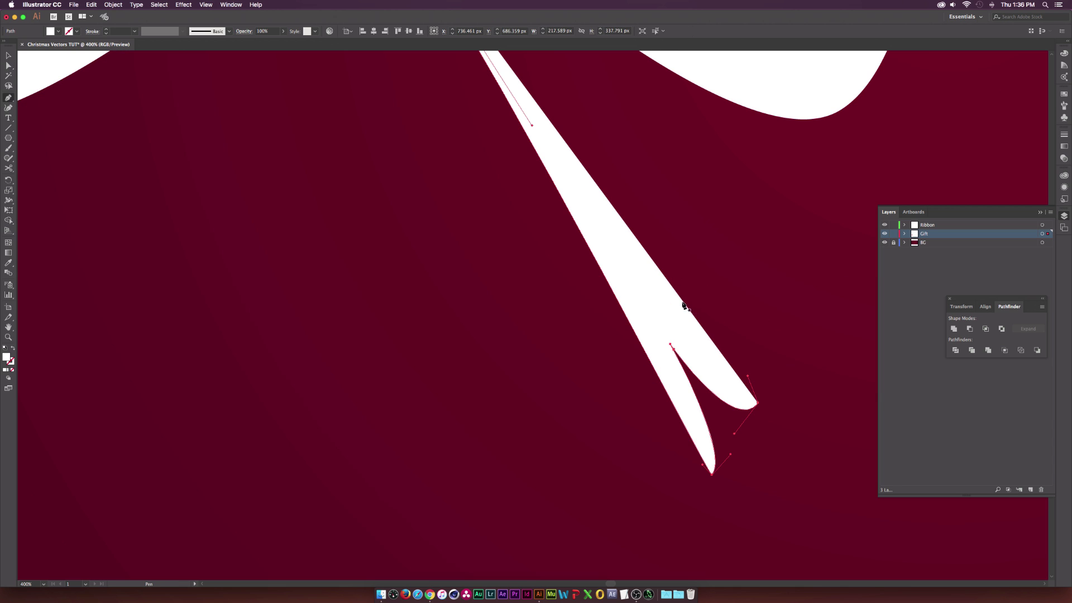
left_click(759, 404)
scroll(646, 287, "up", 5)
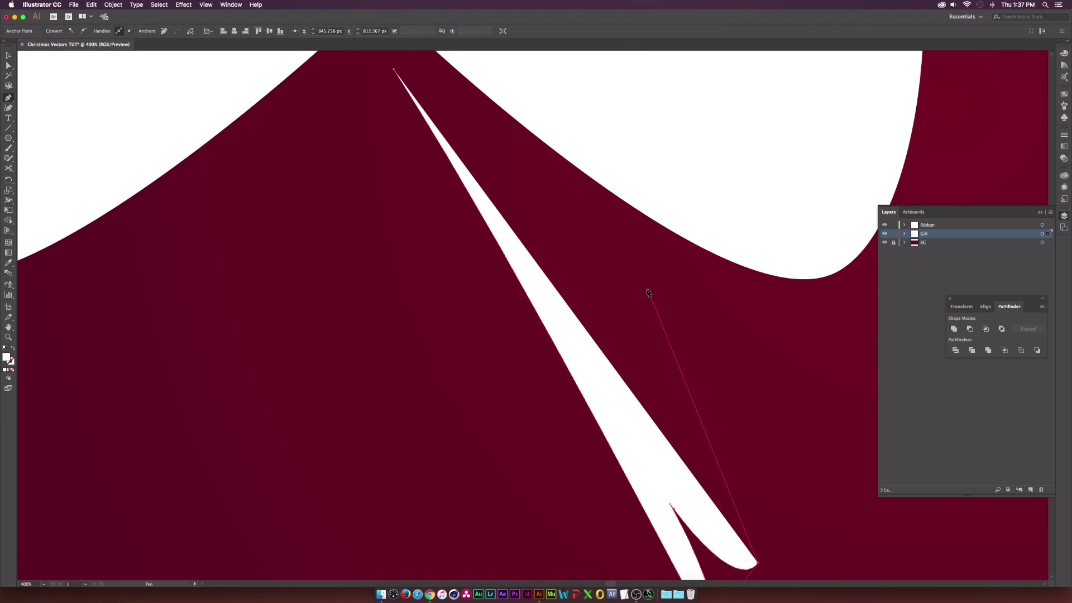
left_click(394, 121)
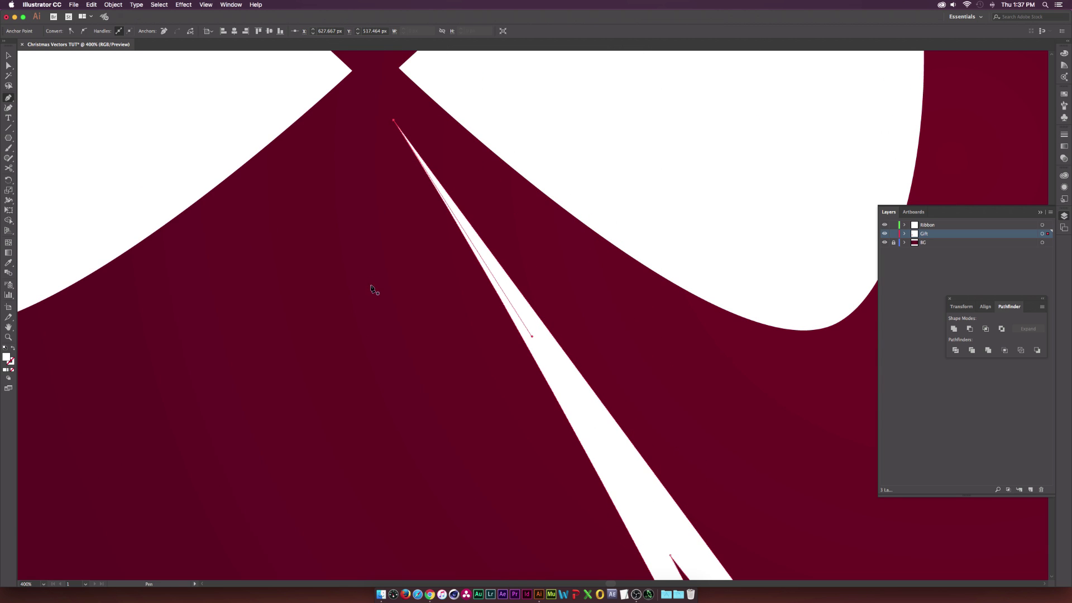
key("v")
left_click(405, 337)
Step: Nudge the tail about 13 px up toward the bow's centre and deselect it
scroll(414, 335, "down", 2)
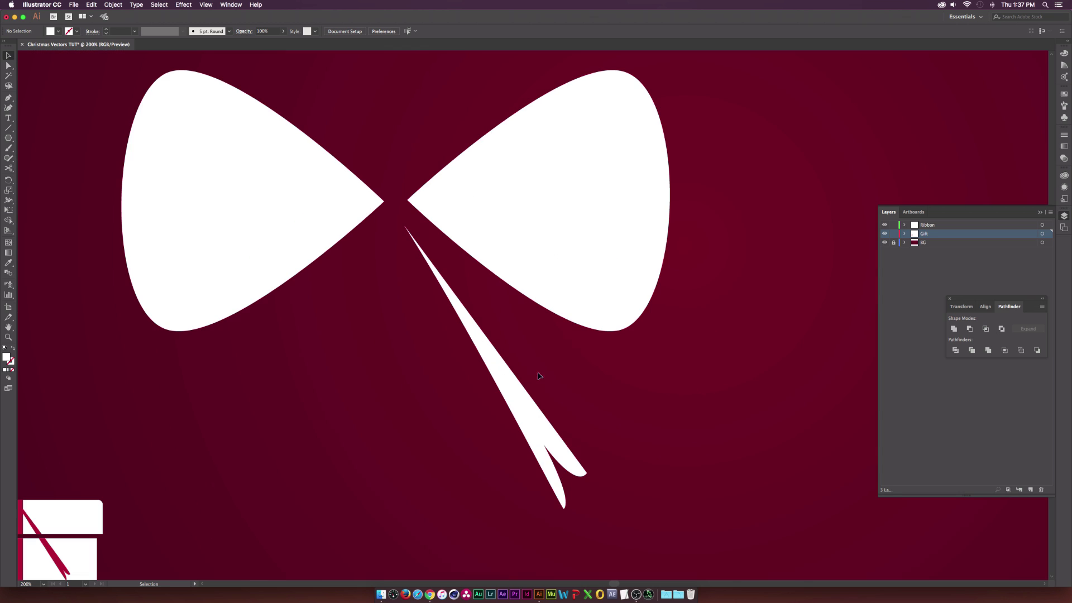
left_click_drag(505, 381, 507, 373)
left_click(440, 388)
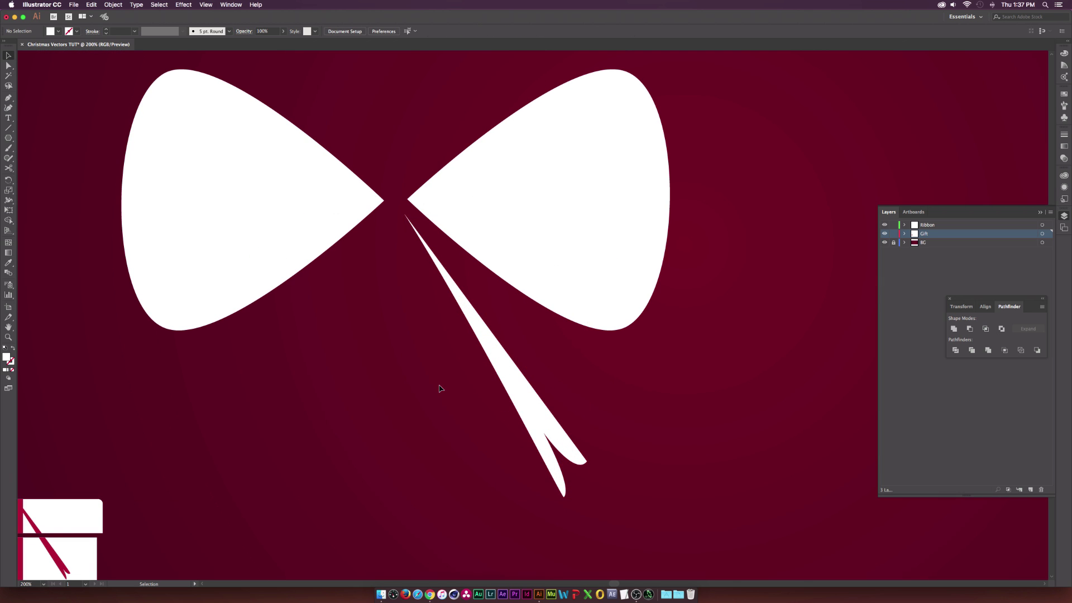
Step: Create a horizontally mirrored copy of the tail with Reflect and place it beneath the left bow loop
left_click(494, 348)
key("a")
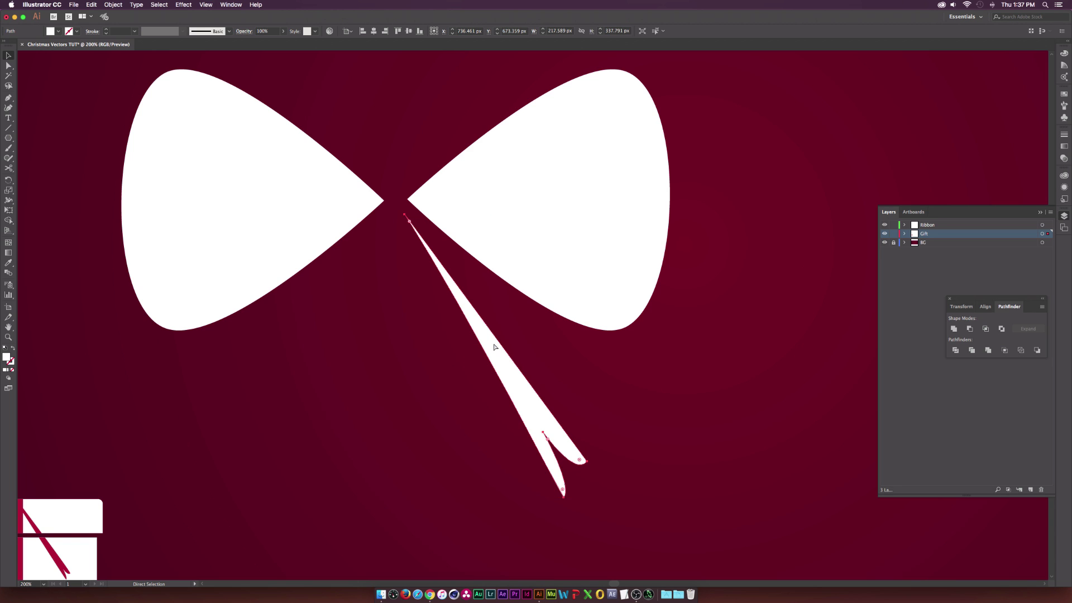
key("v")
key("a")
key("v")
left_click(112, 4)
mouse_move(123, 25)
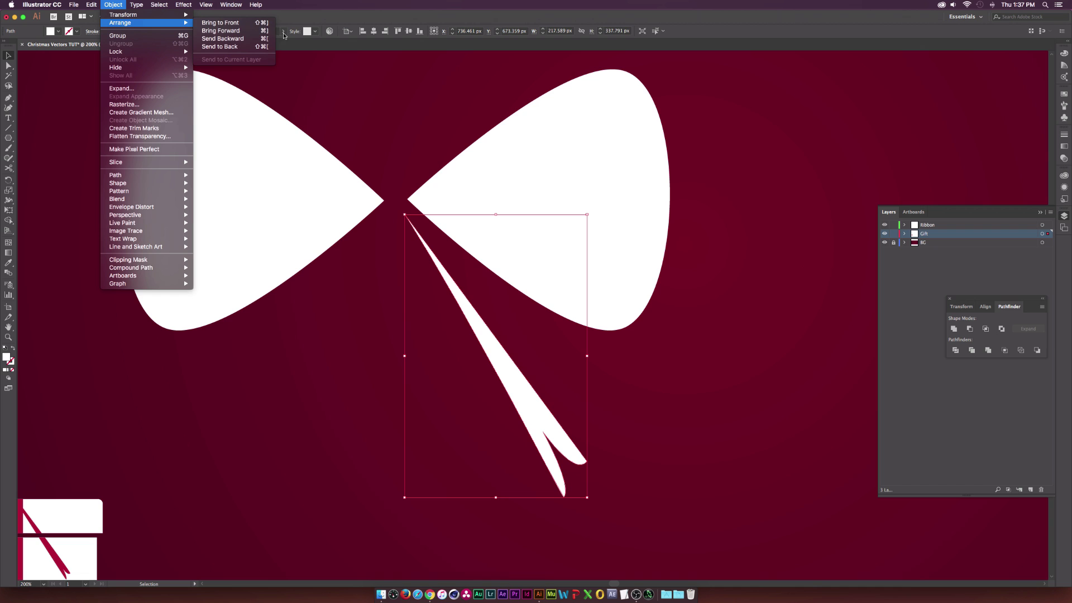
mouse_move(167, 15)
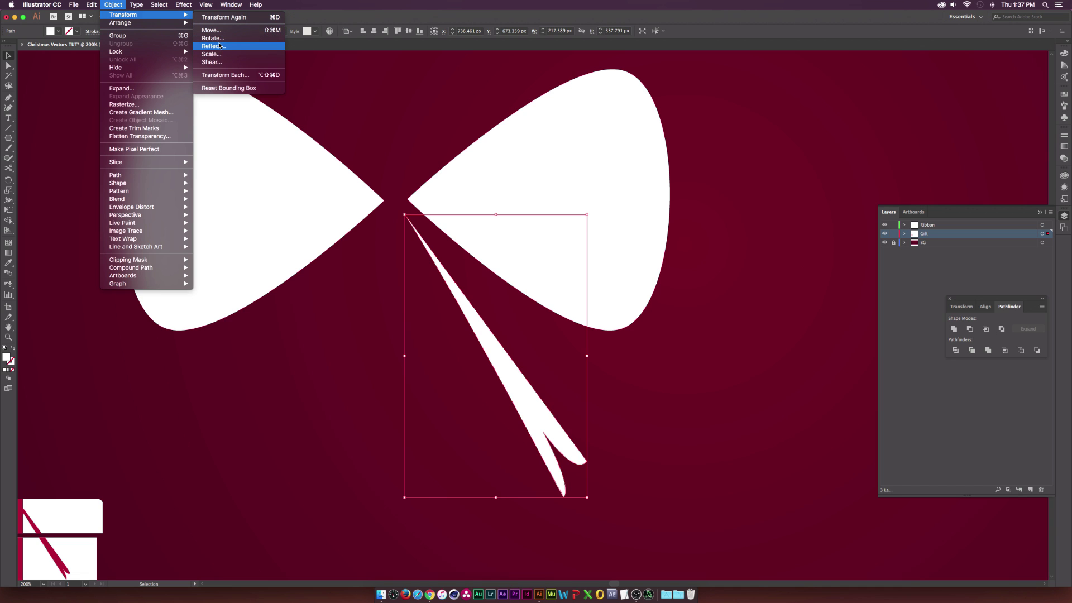
left_click(220, 46)
left_click(112, 180)
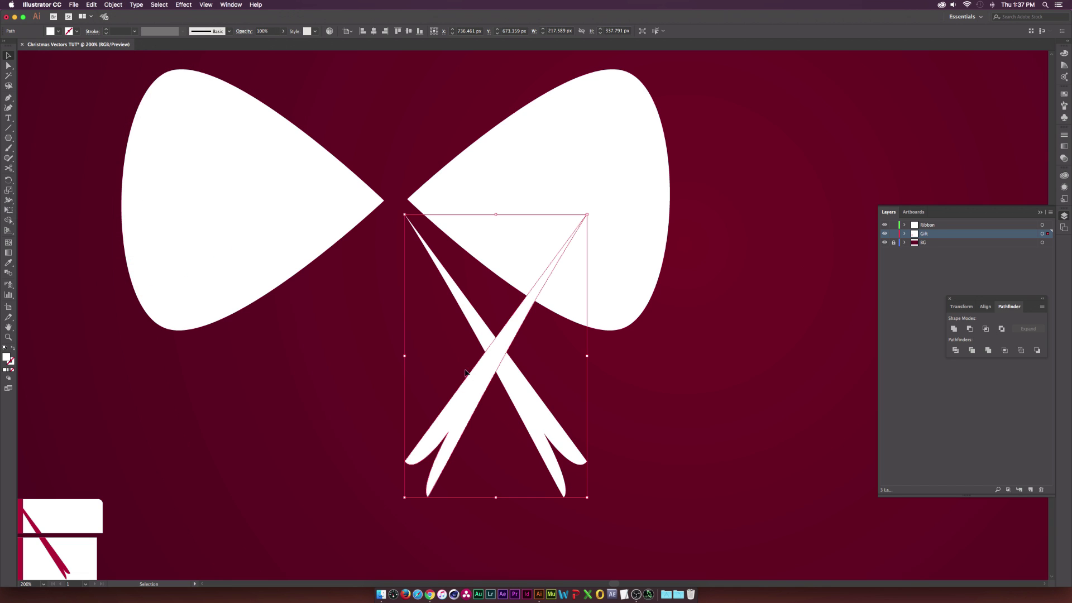
left_click_drag(485, 384, 297, 379)
Step: Shift both tails together slightly left to centre them beneath the bow, and deselect them
left_click(490, 344, "shift")
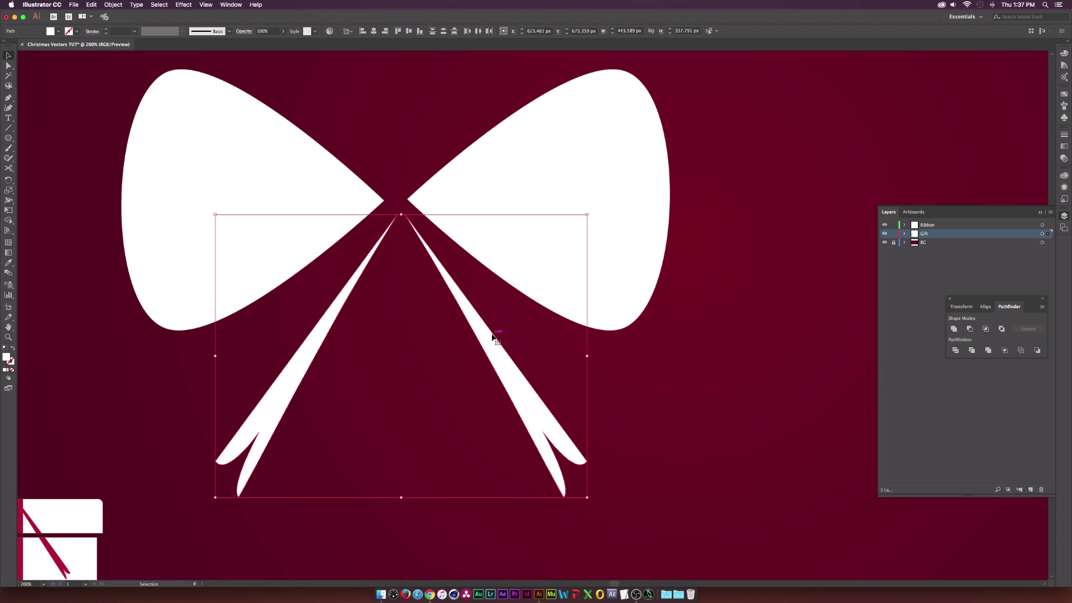
left_click_drag(490, 343, 486, 344)
left_click(668, 373)
Step: Draw a white circle about 13 px in diameter between the inner tips of the two bow loops
scroll(379, 357, "up", 4)
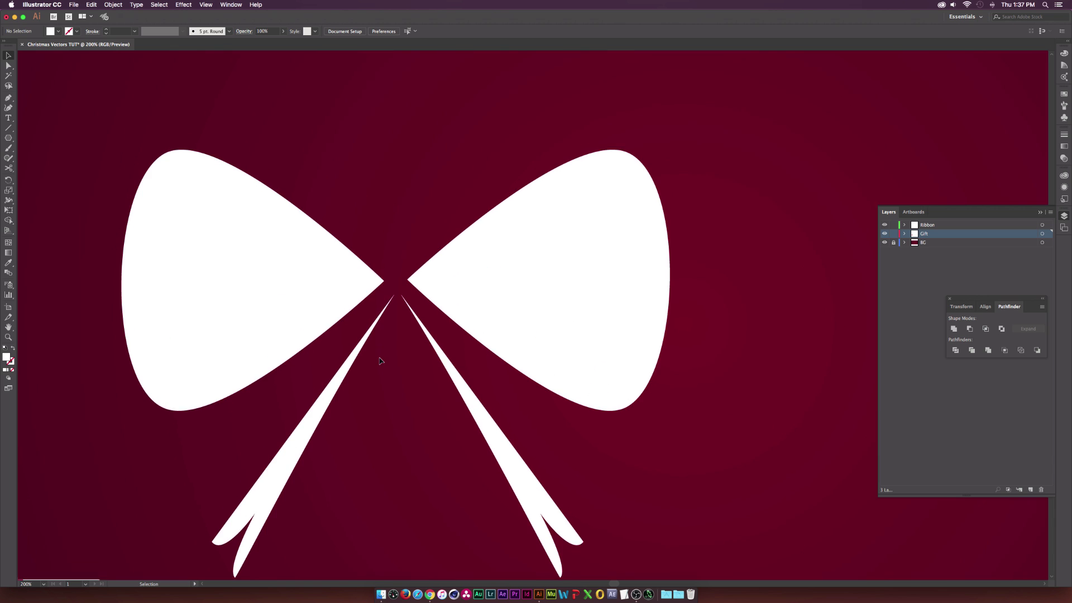
left_click_drag(8, 138, 45, 160)
key("super+equal")
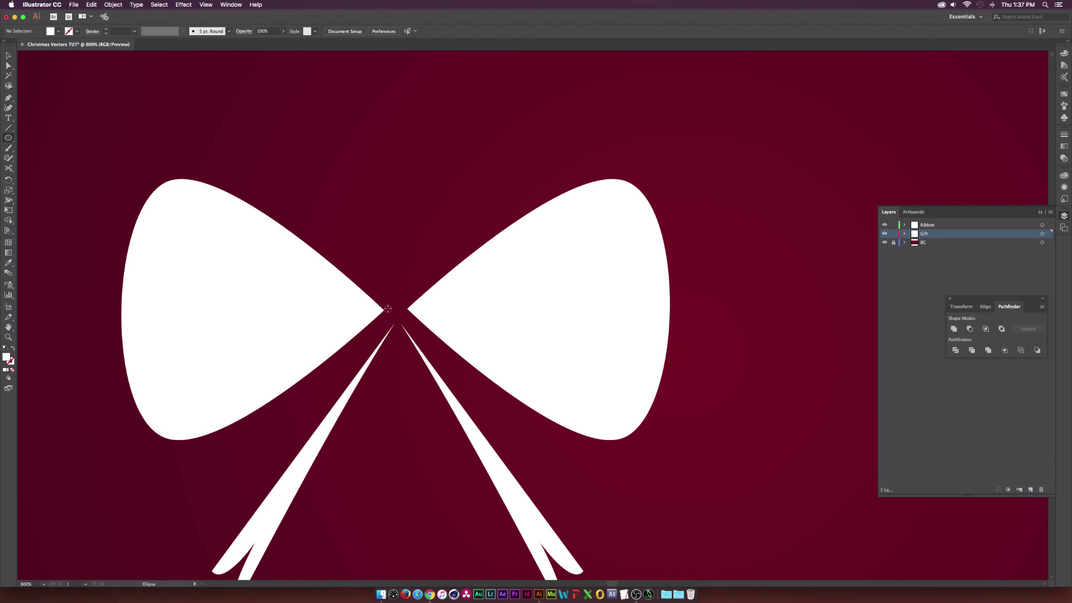
scroll(168, 306, "left", 3)
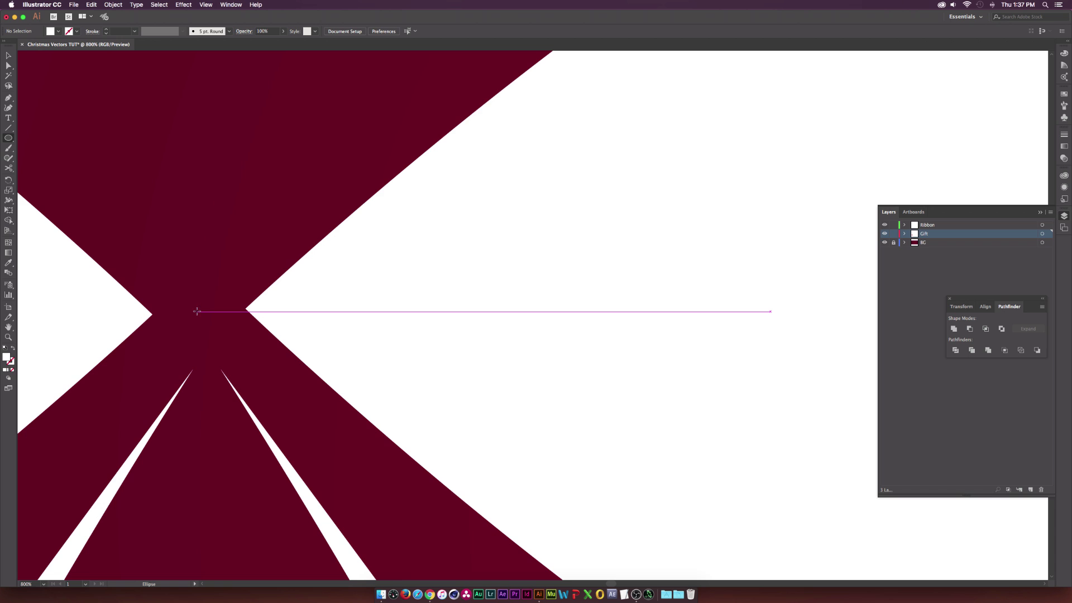
mouse_move(197, 311)
left_mouse_down()
mouse_move(219, 289)
mouse_move(216, 311)
left_mouse_up()
key("v")
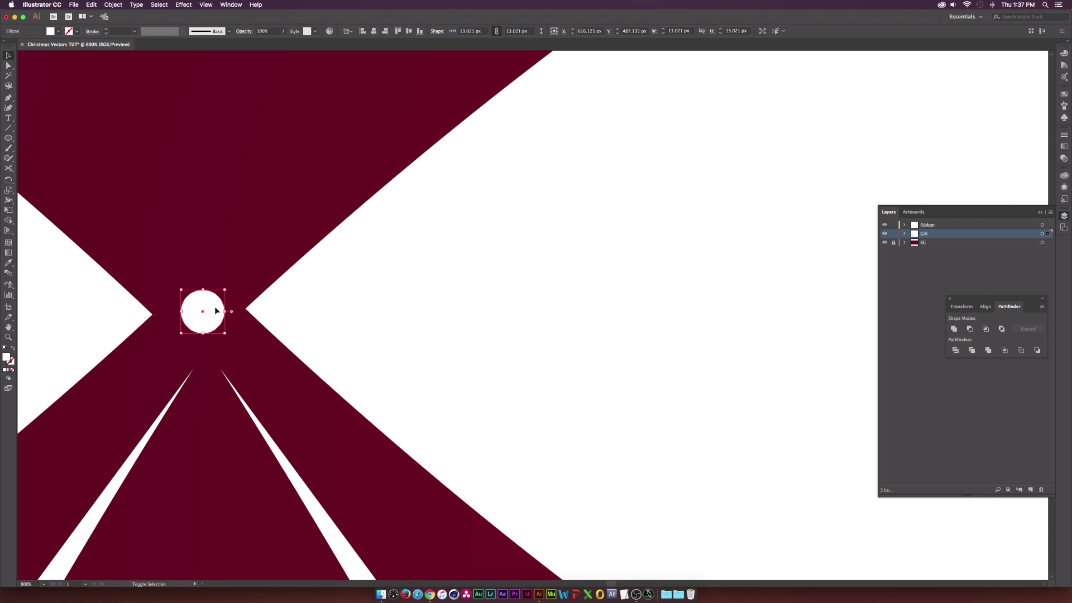
left_click(259, 227)
Step: Scale the bow loops and tails down proportionally about their centre and move the small circle between the loop tips
scroll(260, 227, "down", 10)
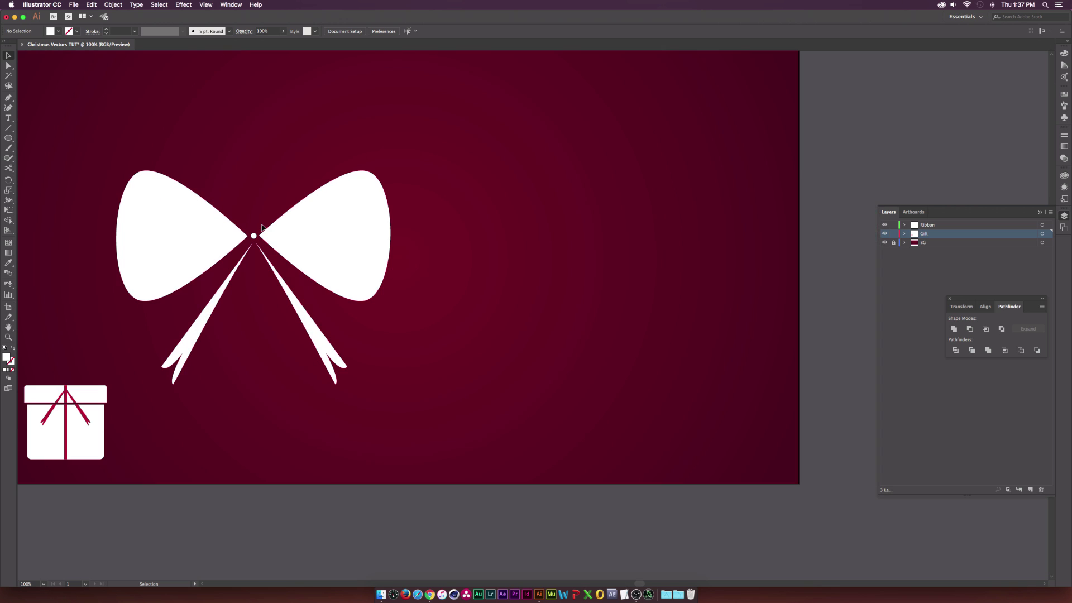
left_click_drag(166, 152, 201, 285)
left_click_drag(180, 124, 318, 330)
left_click_drag(254, 237, 254, 236)
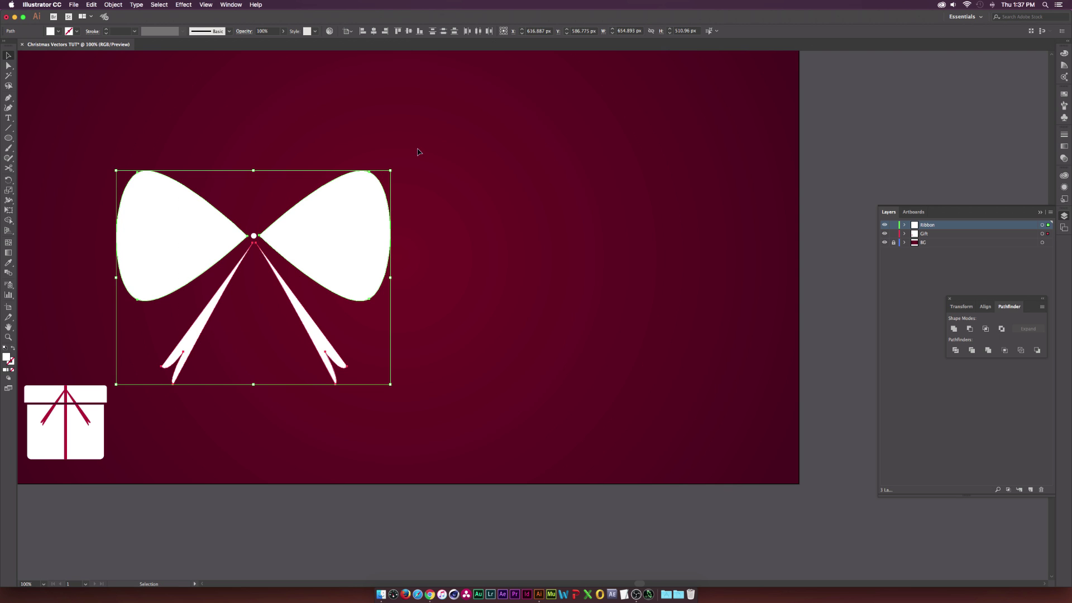
left_click_drag(391, 172, 353, 200)
left_click(306, 166)
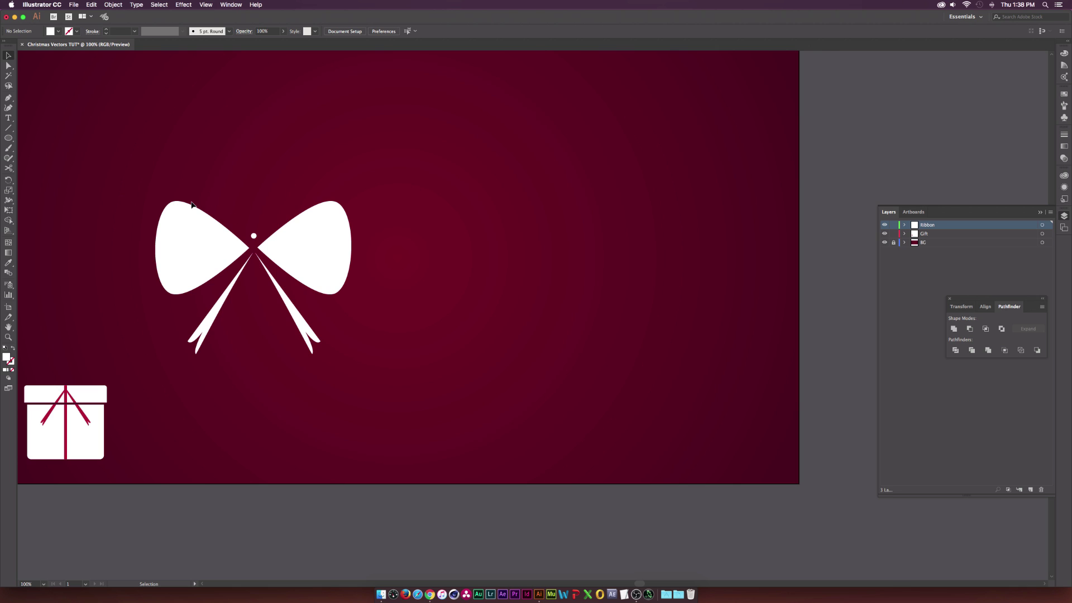
left_click_drag(253, 236, 254, 247)
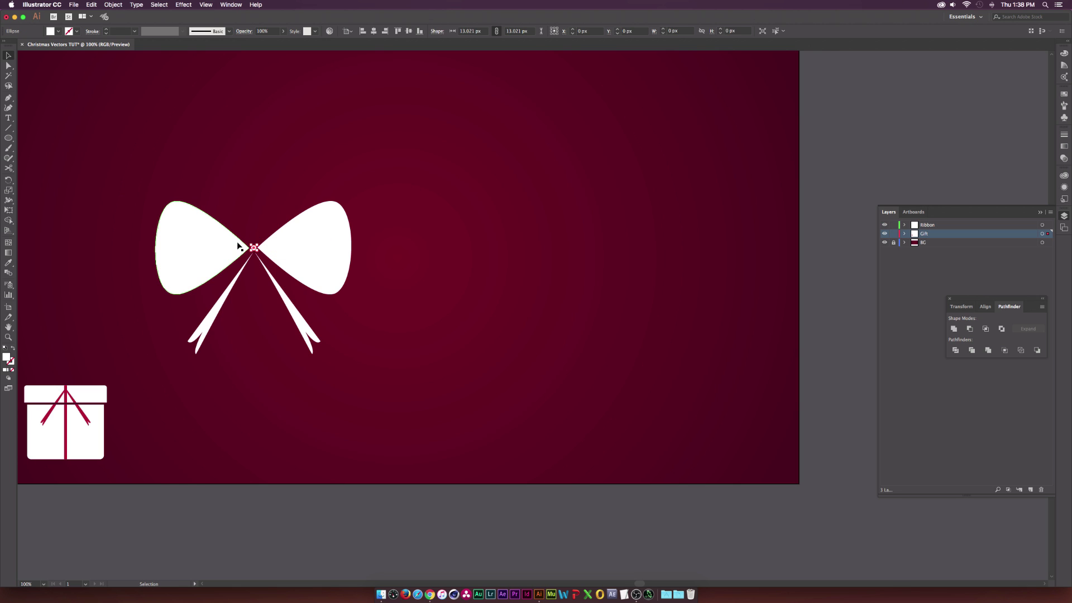
Step: Shift each bow loop 10 px outward from the centre circle and spread the two tails slightly apart
key("super+equal")
left_click(215, 260)
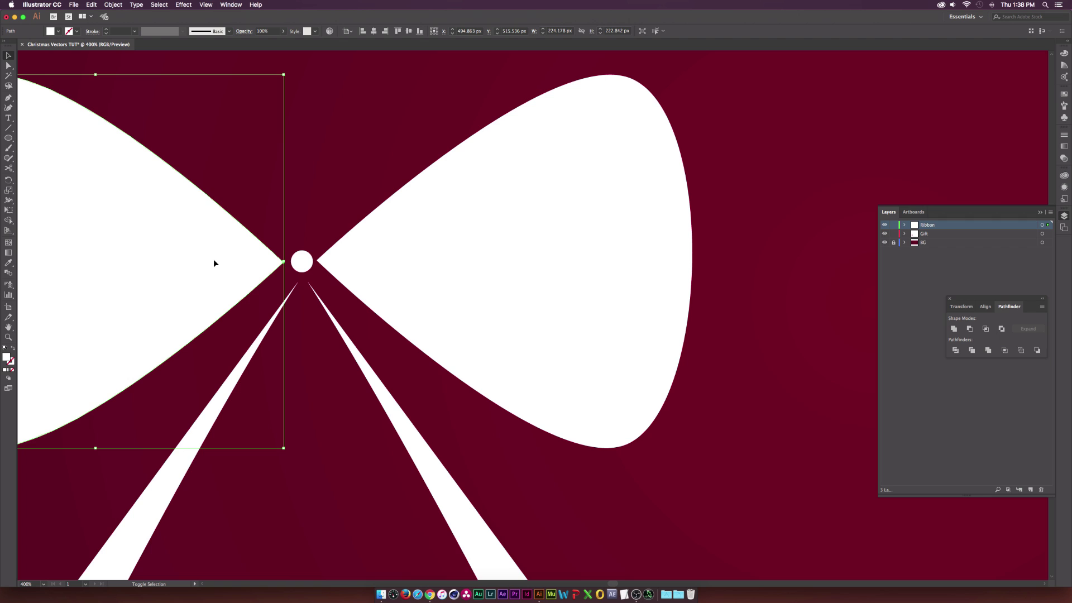
key("shift+Left")
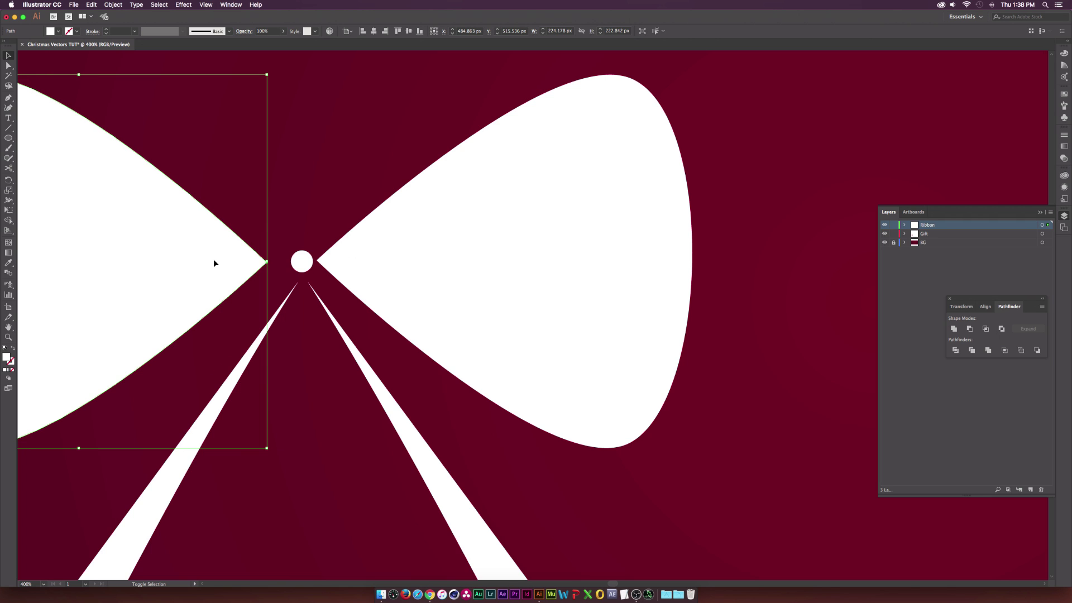
left_click(440, 301)
key("shift")
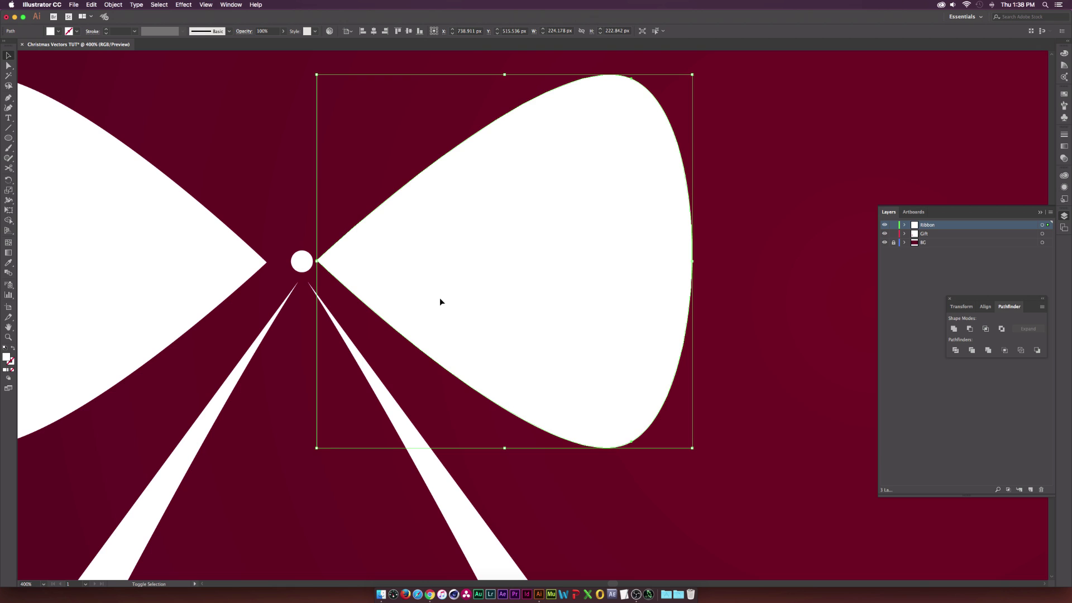
key("shift+Right")
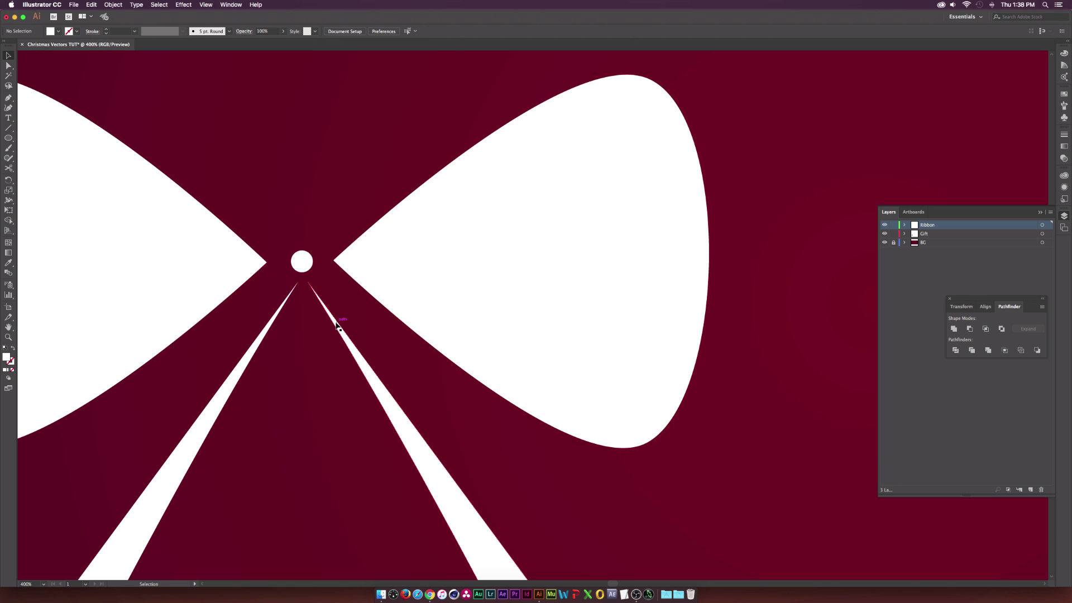
mouse_move(335, 318)
left_mouse_down()
mouse_move(330, 335)
mouse_move(319, 332)
left_mouse_up()
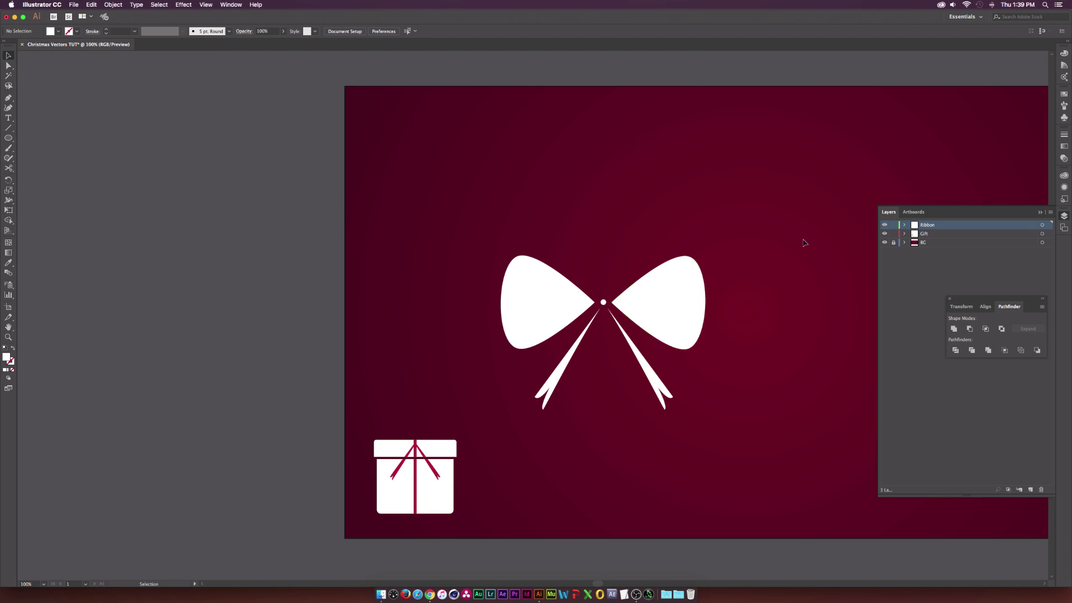
Step: Scale the whole ribbon bow down to about the gift box's height and place it just right of the gift
left_click_drag(494, 449, 571, 445)
left_click(527, 285)
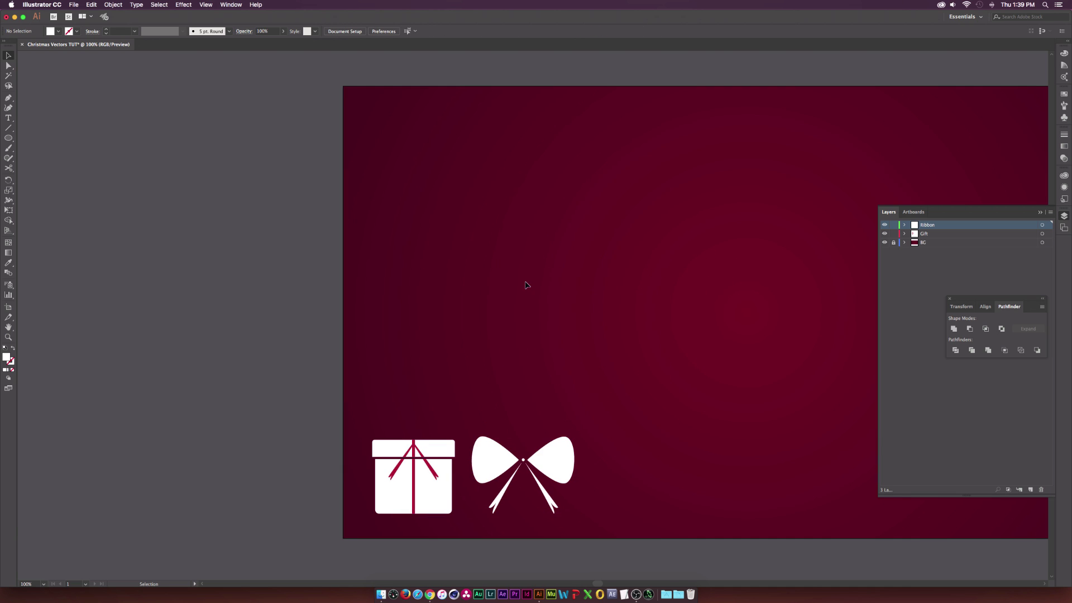
Step: Lock the Ribbon and Gift layers and clear the layer selection
scroll(681, 285, "right", 3)
scroll(681, 285, "up", 1)
left_click_drag(894, 226, 894, 234)
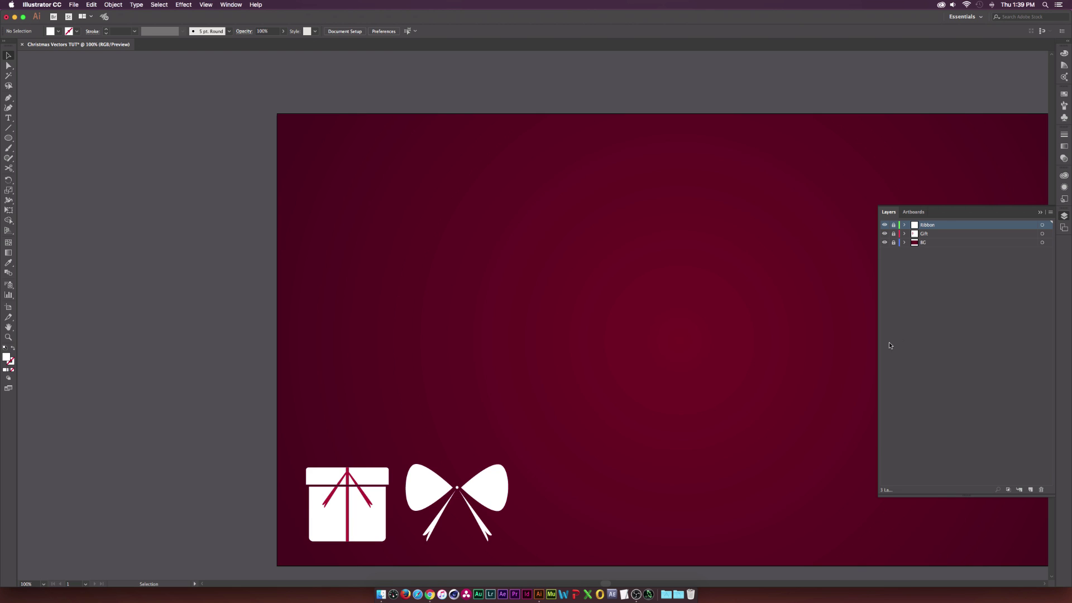
left_click(925, 323)
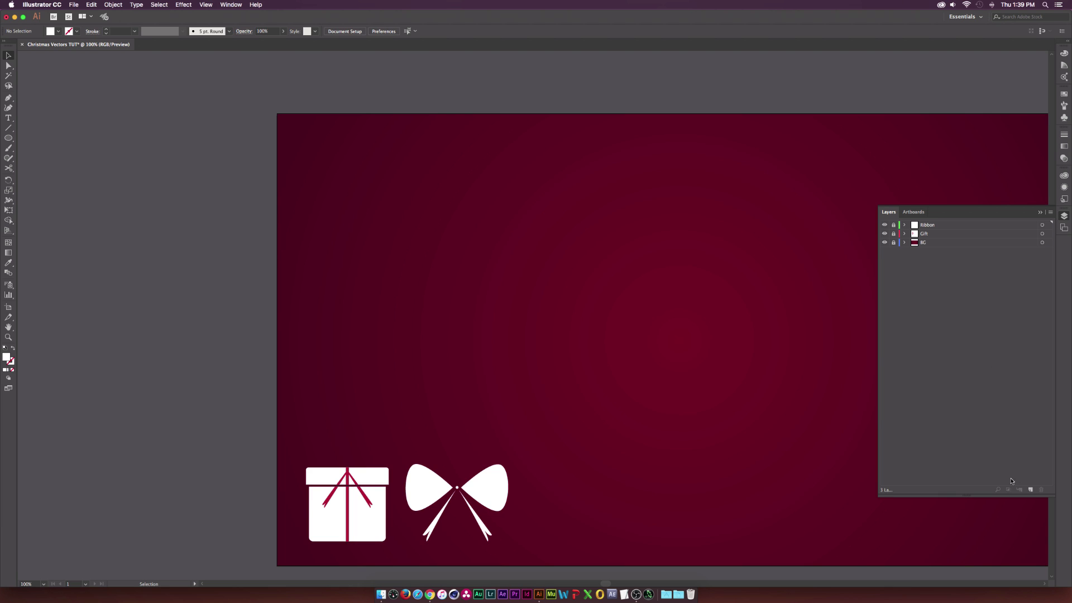
Step: Create a new layer above Ribbon and name it Tree
left_click(1031, 490)
double_click(935, 225)
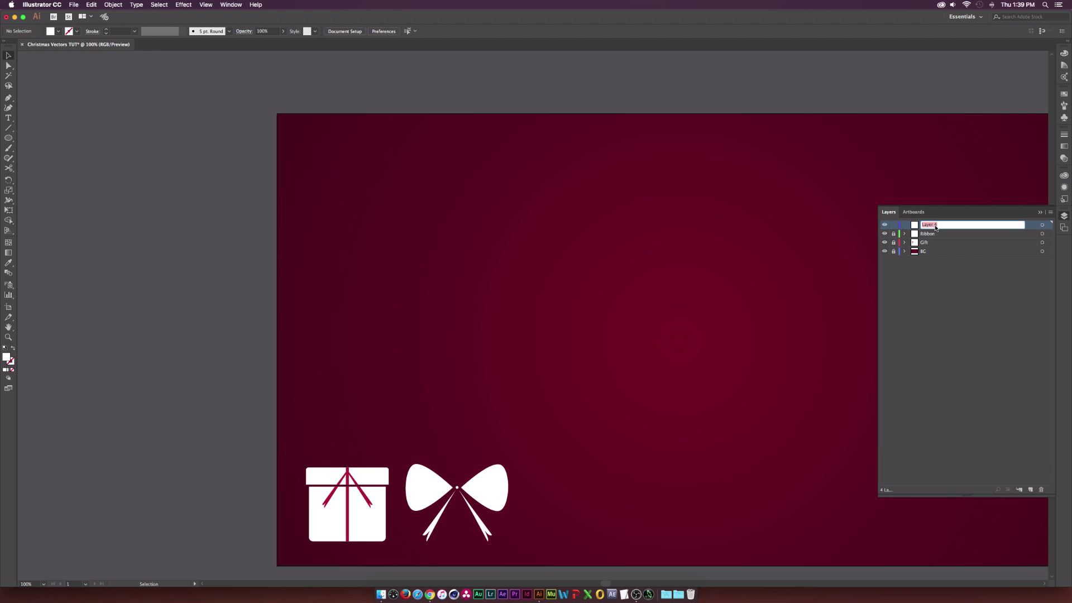
type("Tree")
key("Return")
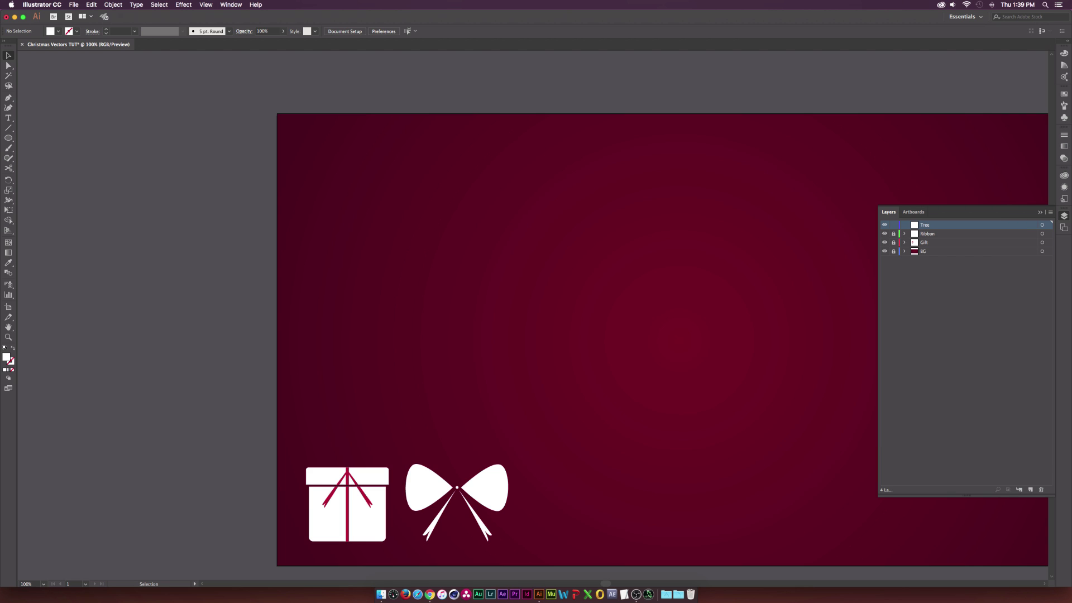
Step: Create a white three-sided polygon with a radius of 175.1576 px in the upper middle of the artboard
left_click(1042, 213)
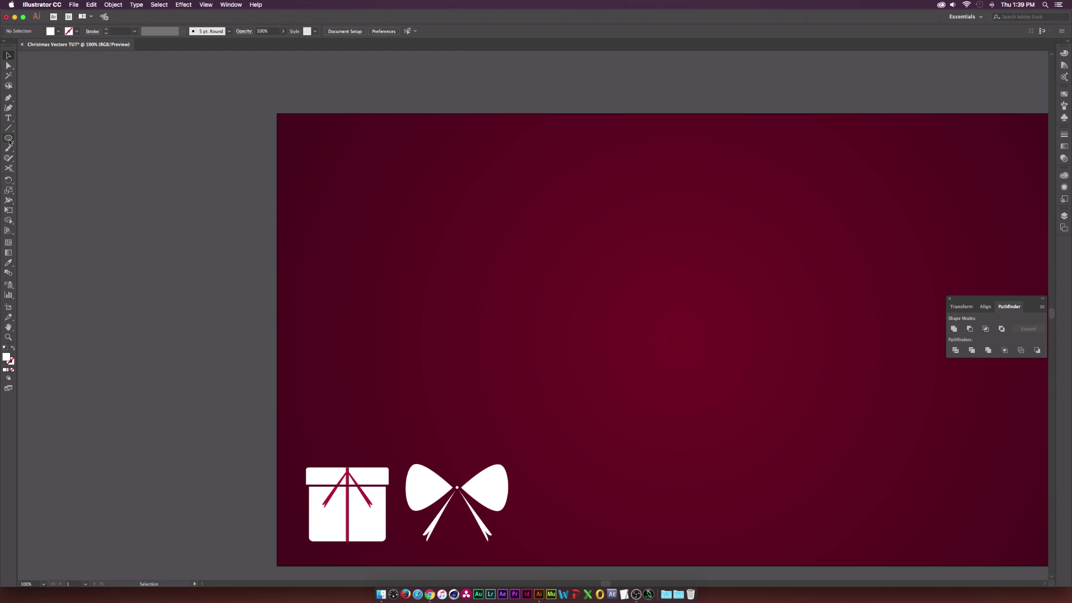
left_click_drag(9, 138, 35, 166)
left_click(556, 287)
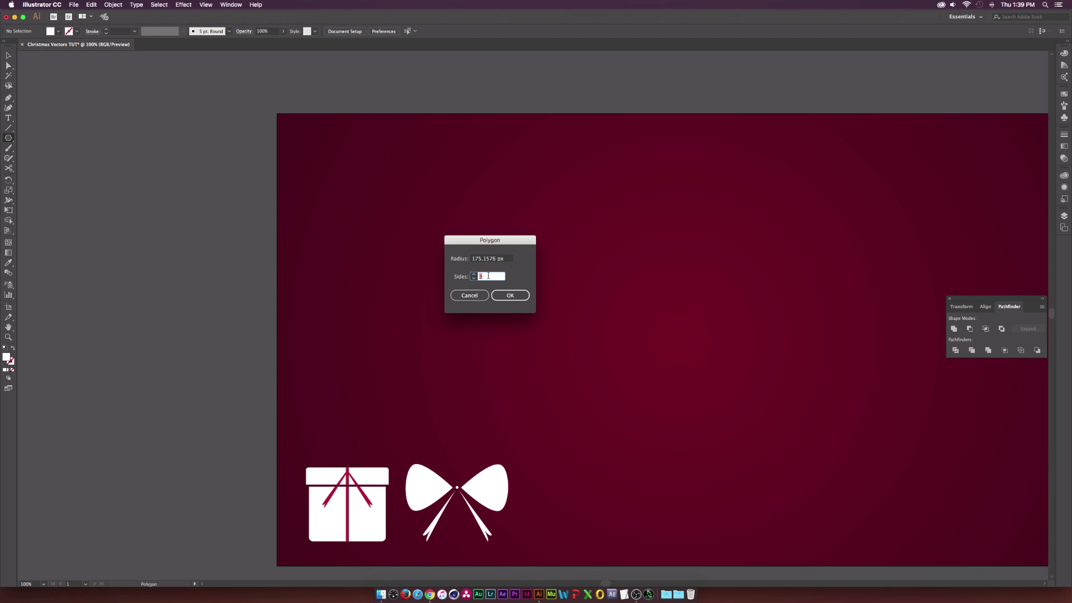
left_click(506, 294)
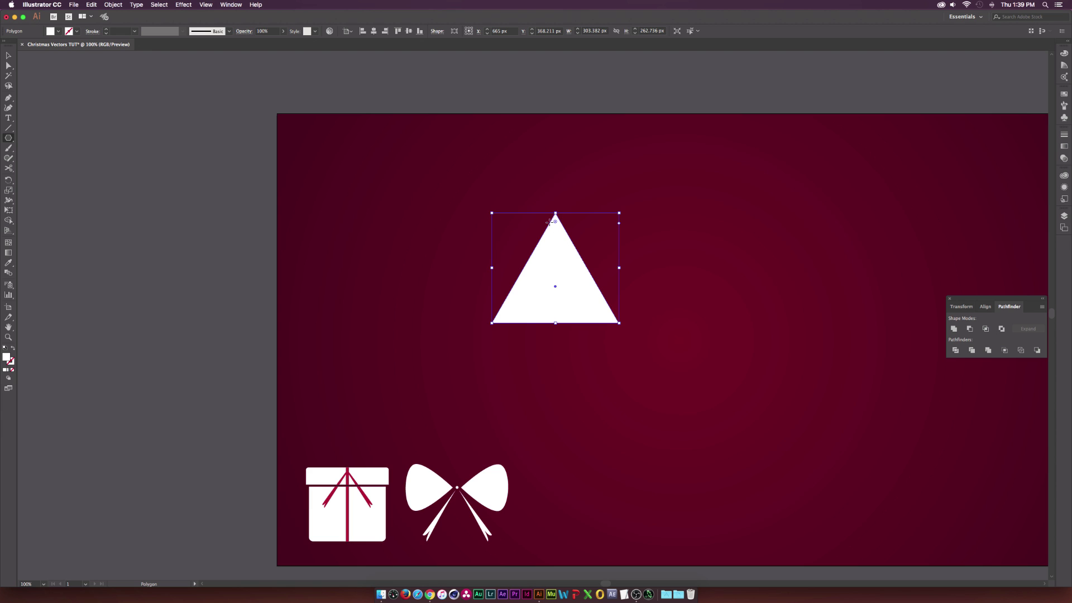
Step: Round all three corners of the triangle evenly
key("v")
scroll(556, 222, "up", 3)
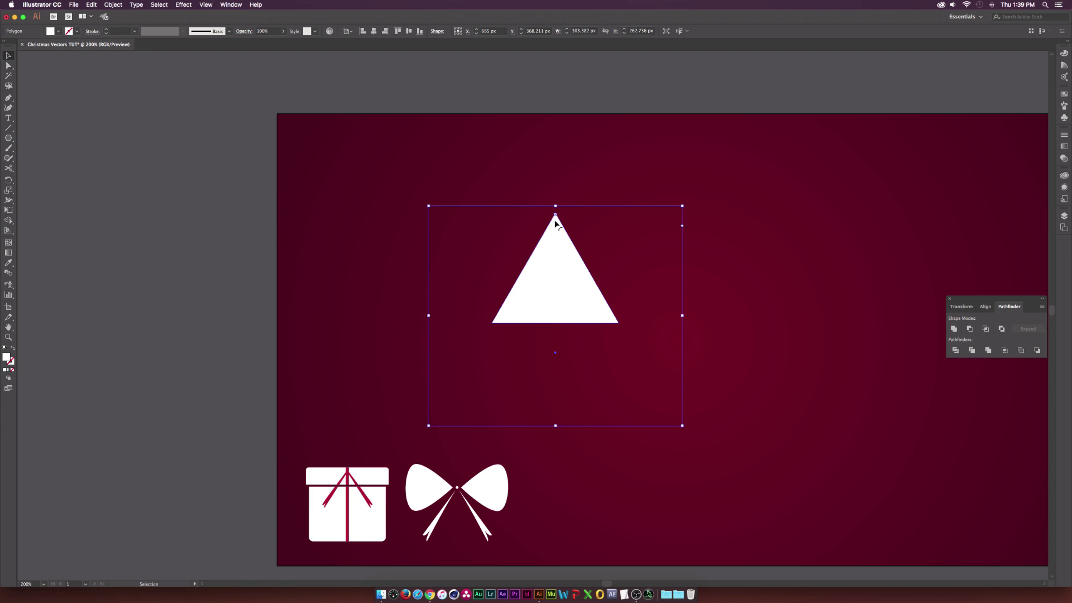
left_click_drag(555, 209, 555, 244)
left_click(374, 190)
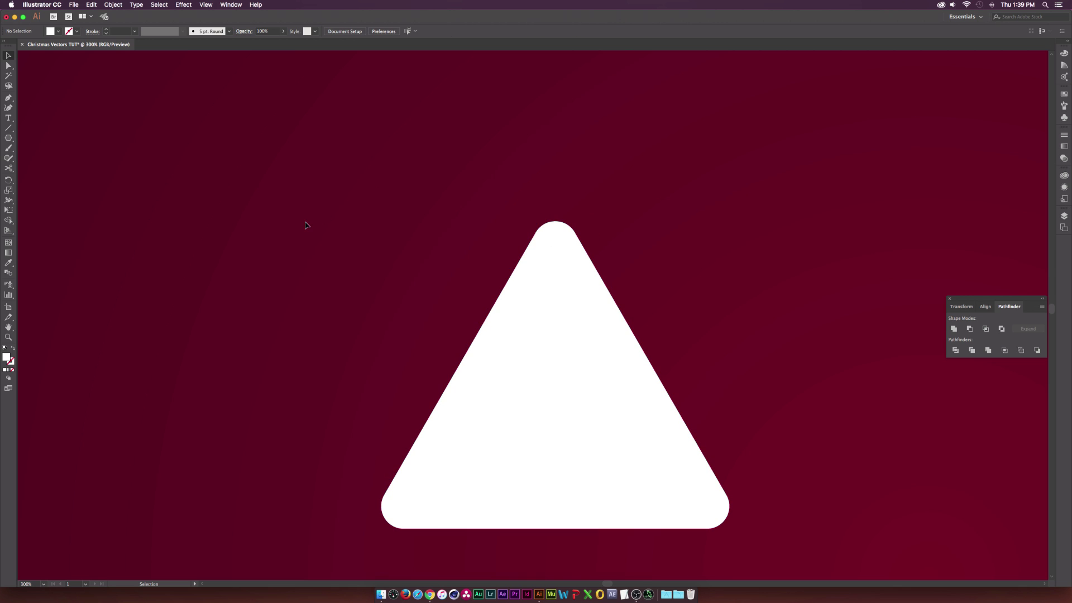
scroll(707, 261, "right", 3)
scroll(707, 262, "down", 2)
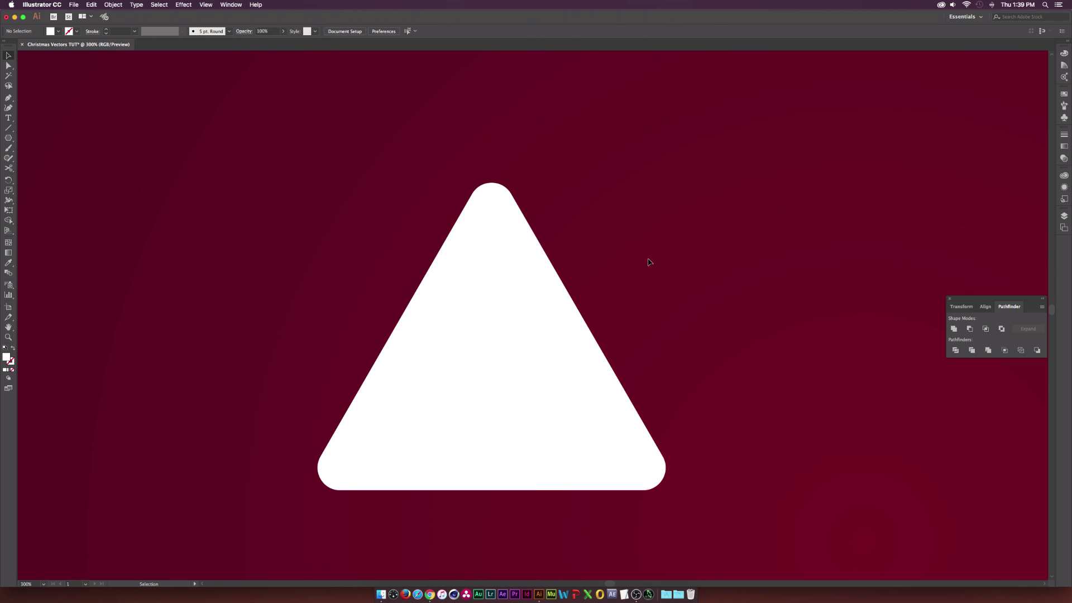
Step: Scale the rounded triangle proportionally to about 143 by 126 px and move it near the artboard's upper middle as the treetop
left_click_drag(544, 299, 739, 266)
scroll(620, 294, "down", 1)
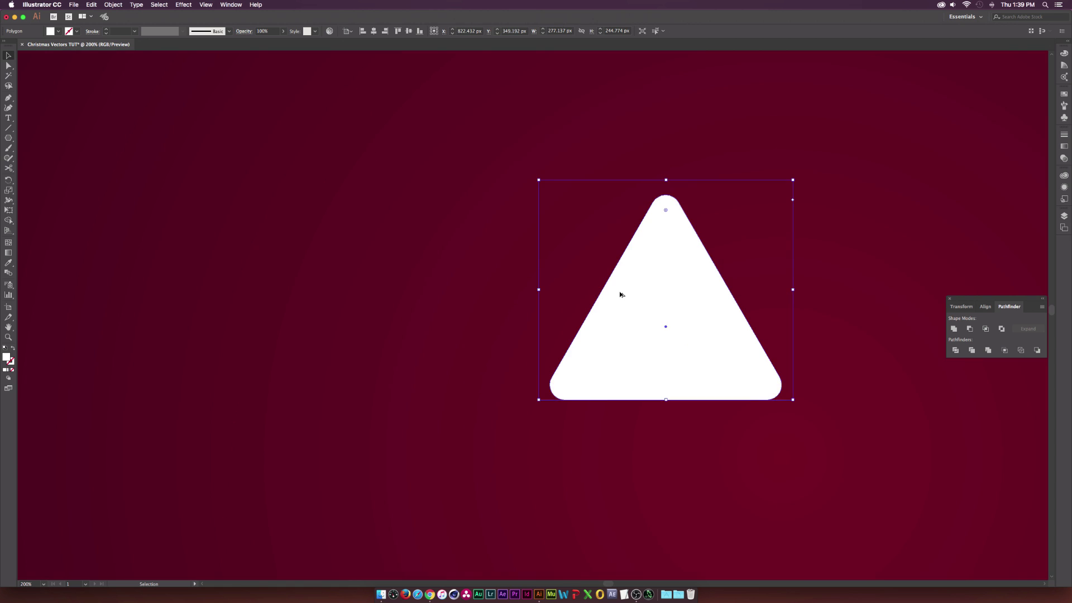
scroll(620, 294, "down", 5)
left_click_drag(649, 274, 629, 287)
scroll(640, 282, "up", 2)
scroll(627, 323, "up", 1)
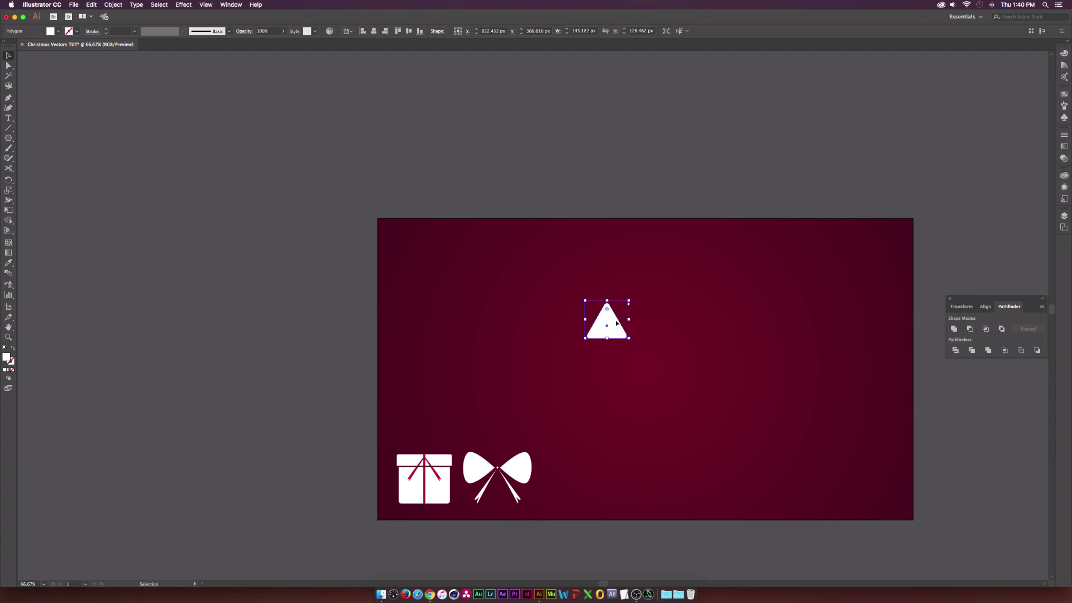
left_click_drag(617, 323, 610, 293)
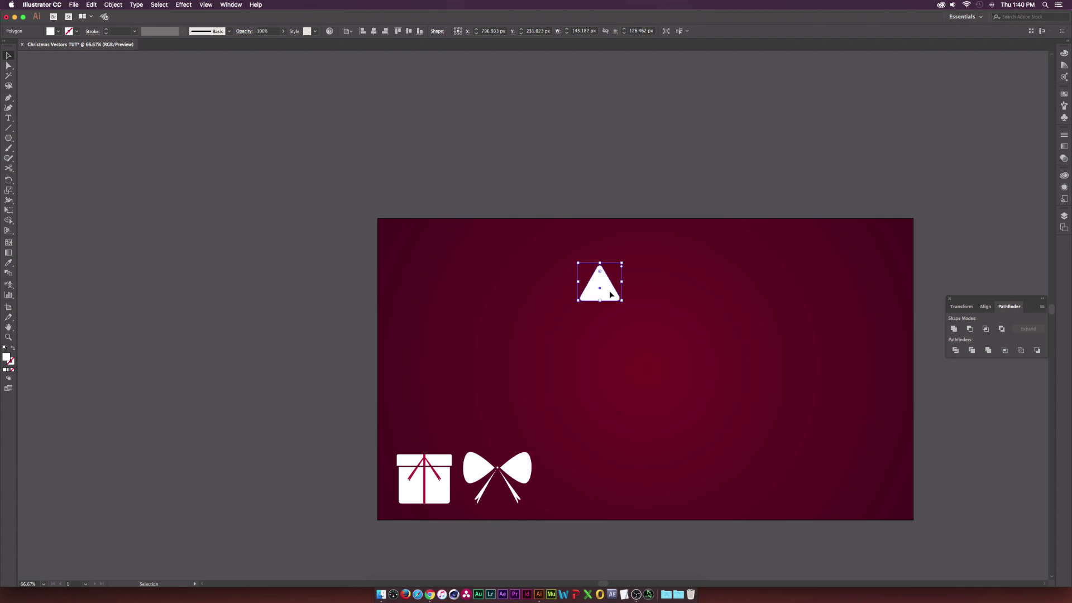
Step: Duplicate the treetop triangle straight below, enlarge the copy to about 196 by 173 px, and overlap it with the top tier
key("a")
scroll(618, 302, "up", 2)
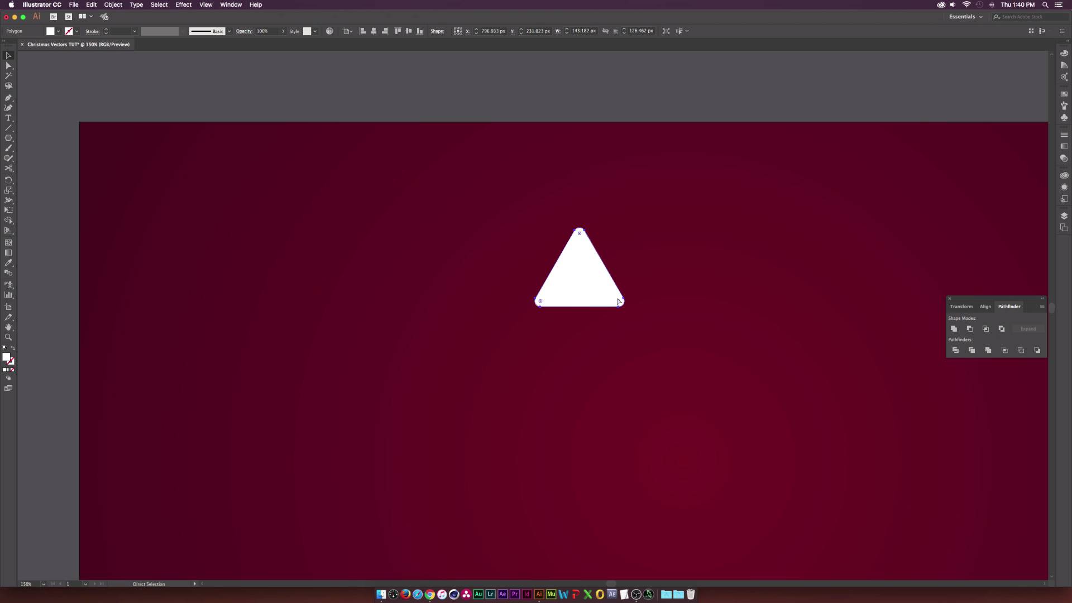
key("v")
left_click_drag(592, 291, 591, 338)
left_click_drag(629, 274, 648, 253)
left_click_drag(586, 342, 586, 348)
left_click(622, 335)
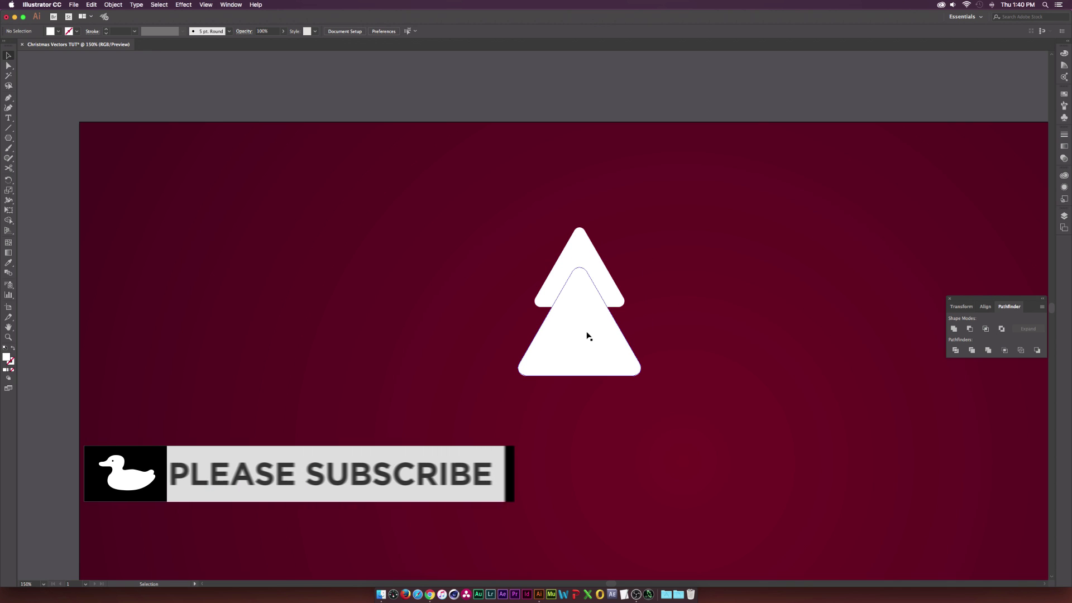
left_click_drag(572, 351, 572, 337)
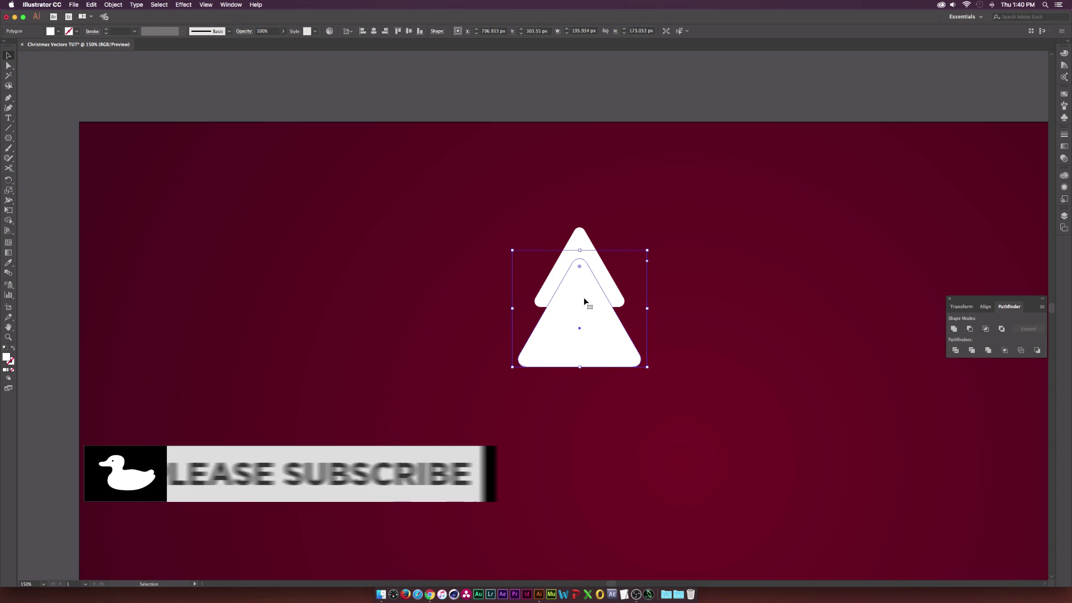
Step: Duplicate both triangles below the existing tiers and enlarge the copies together to about 372 by 422 px, overlapping the second tier
left_click_drag(487, 227, 582, 319)
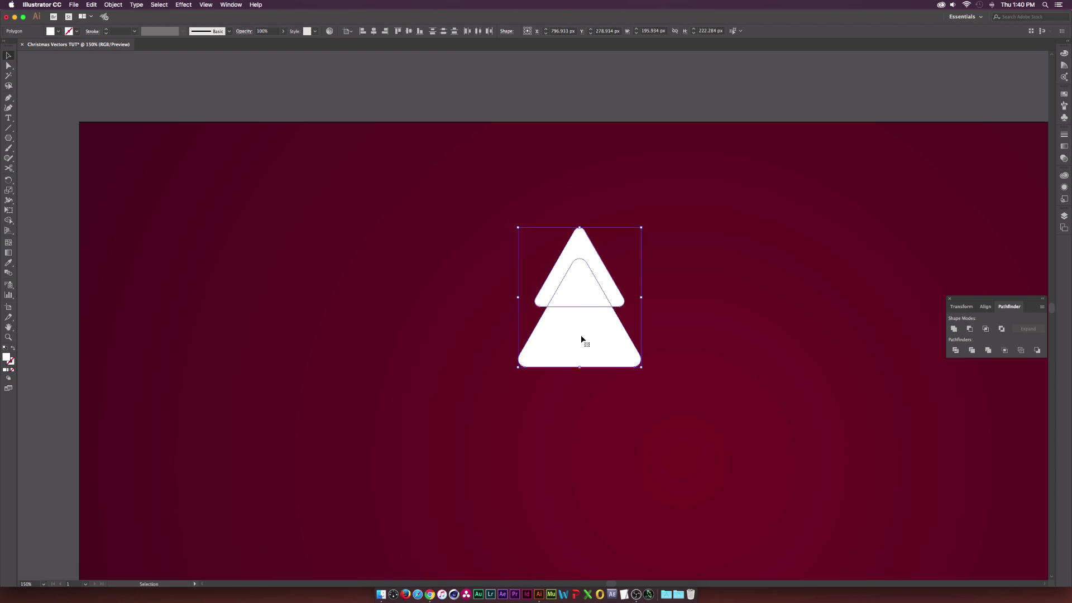
key("a")
key("v")
left_click_drag(601, 333, 604, 426)
left_click_drag(641, 317, 668, 287)
left_click_drag(580, 445, 594, 451)
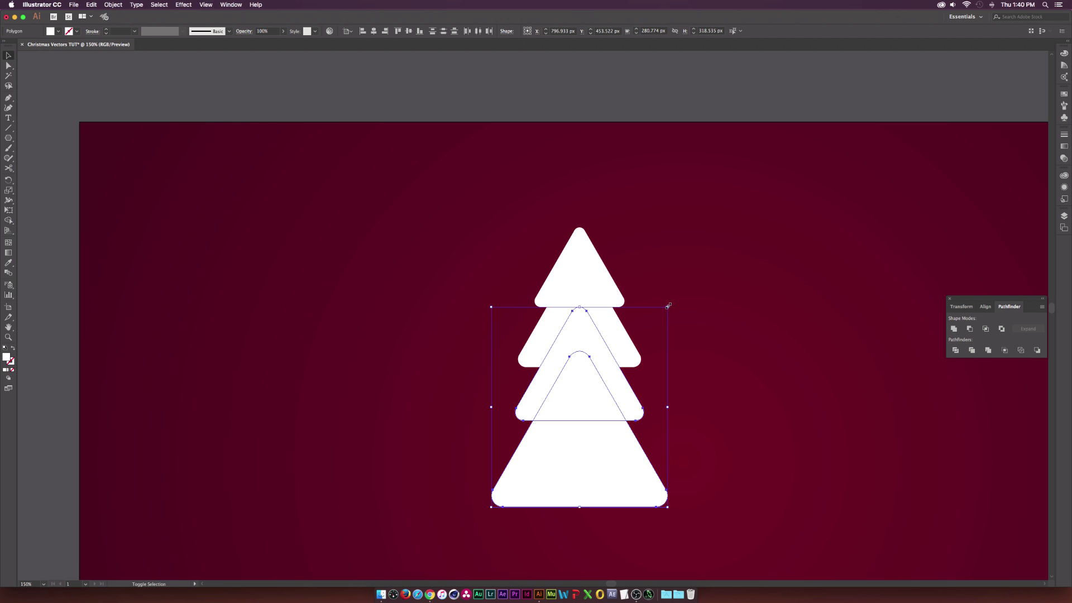
left_click_drag(669, 306, 698, 274)
left_click_drag(579, 391, 582, 442)
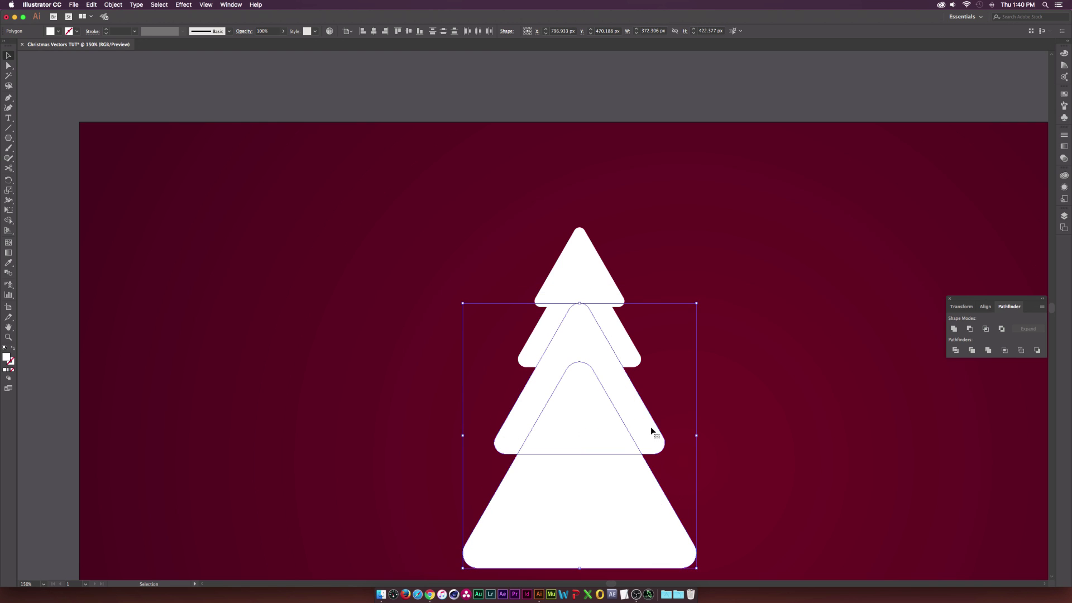
Step: Move the bottom triangle up slightly so it overlaps the third tier more, and clear the selection
key("super+shift+a")
left_click_drag(599, 522, 599, 506)
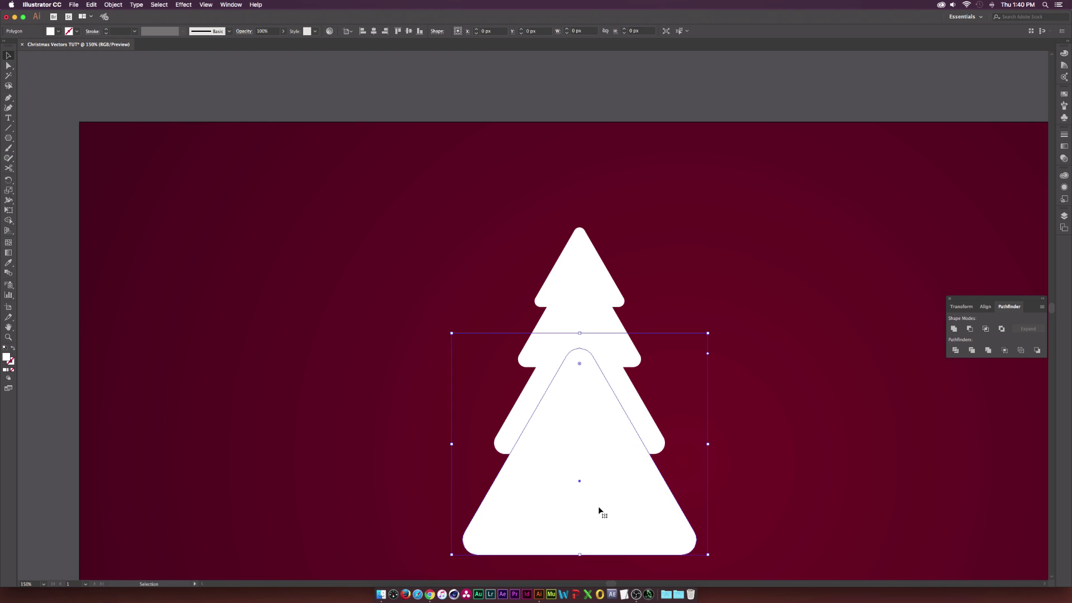
left_click(739, 422)
Step: Draw a rounded rectangle trunk about 59 by 81 px directly beneath the tree's bottom tier
key("super+minus")
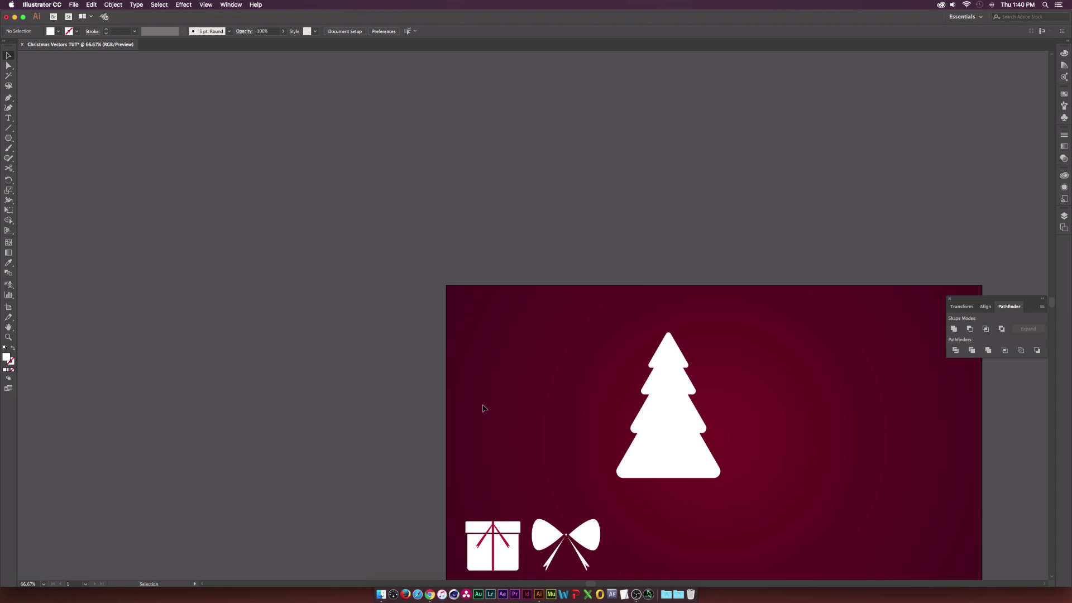
scroll(551, 403, "down", 3)
scroll(539, 426, "up", 2)
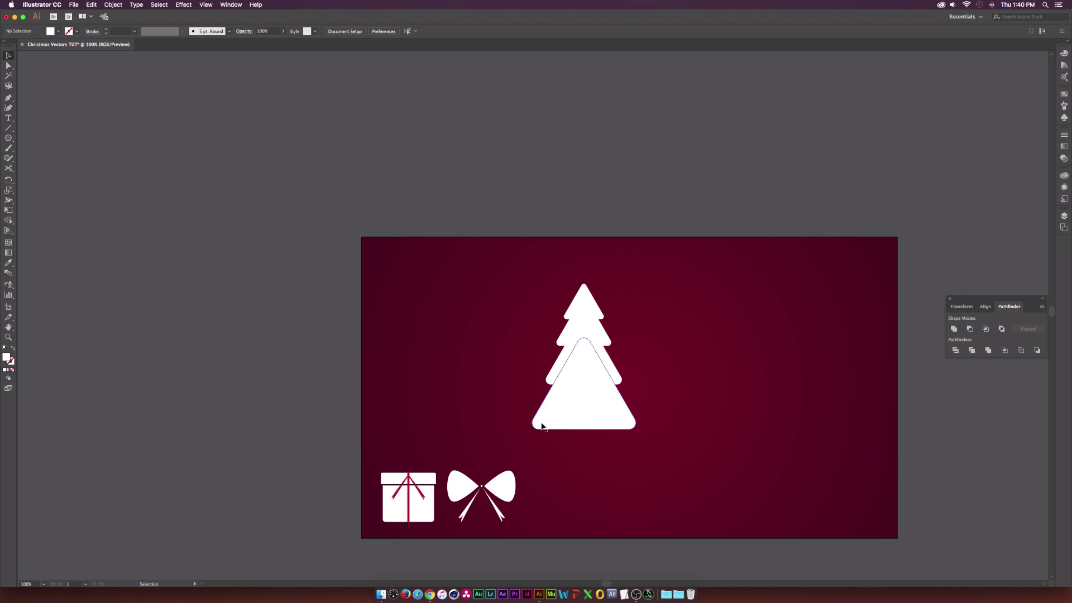
left_click(8, 138)
left_click_drag(9, 138, 50, 149)
left_click_drag(623, 436, 659, 488)
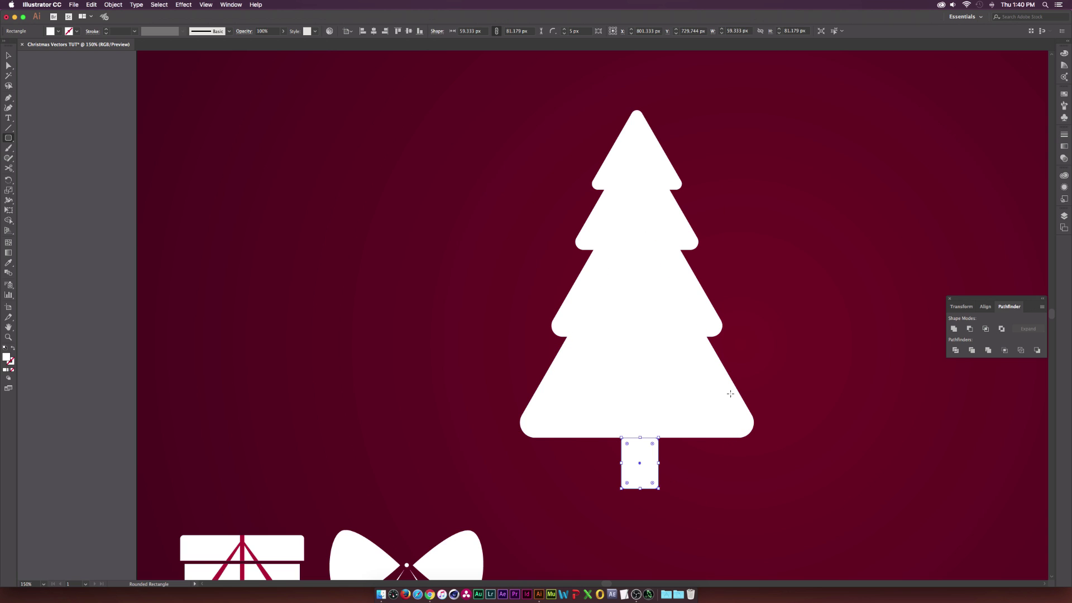
Step: Select all tree tiers and the trunk and align their horizontal centres to the artboard
key("v")
left_click_drag(782, 145, 565, 458)
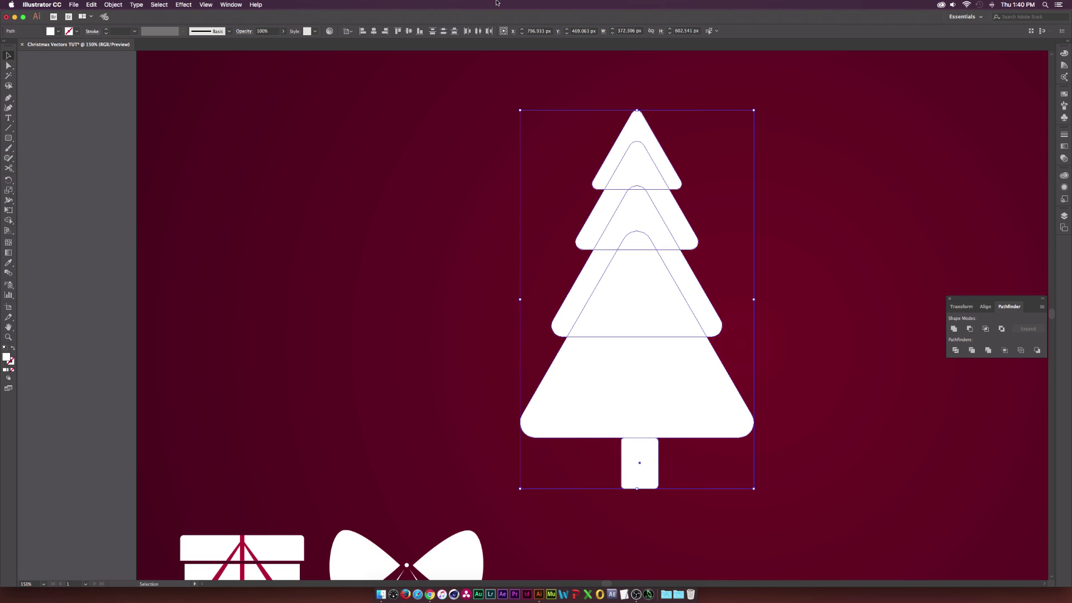
left_click(373, 32)
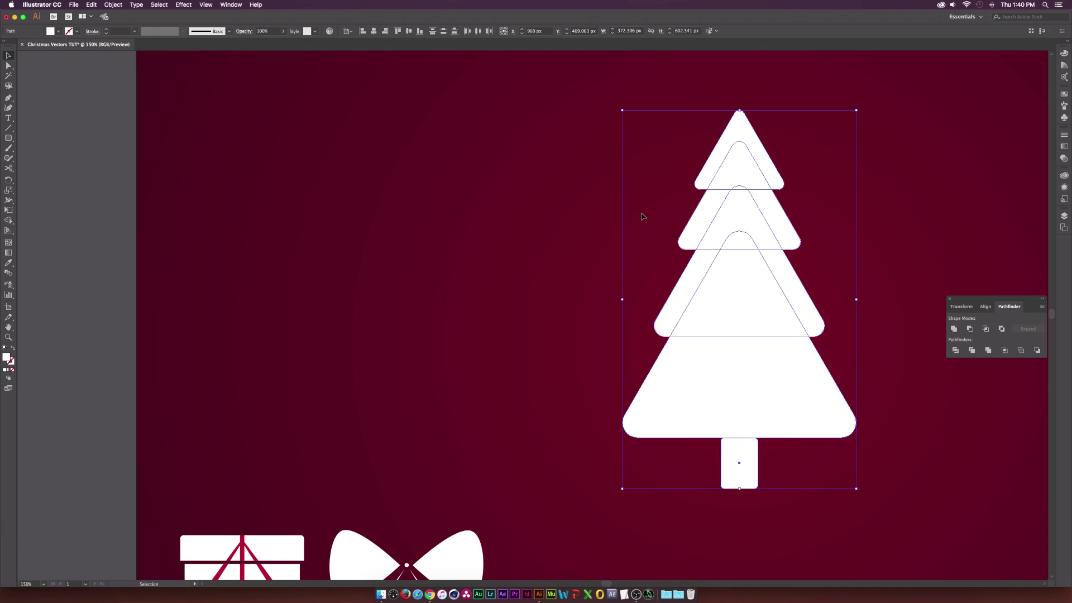
Step: Scale the whole tree down to about 196 by 317 px and place it just right of the ribbon bow
scroll(642, 215, "down", 3)
left_click(575, 205)
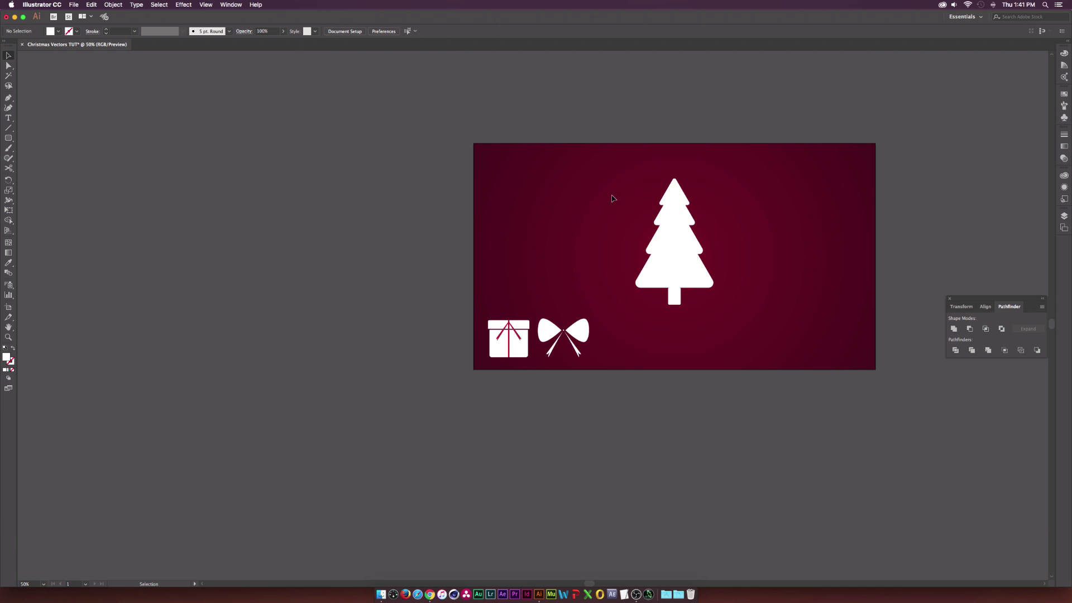
scroll(677, 210, "up", 2)
scroll(678, 210, "right", 2)
left_click(689, 209)
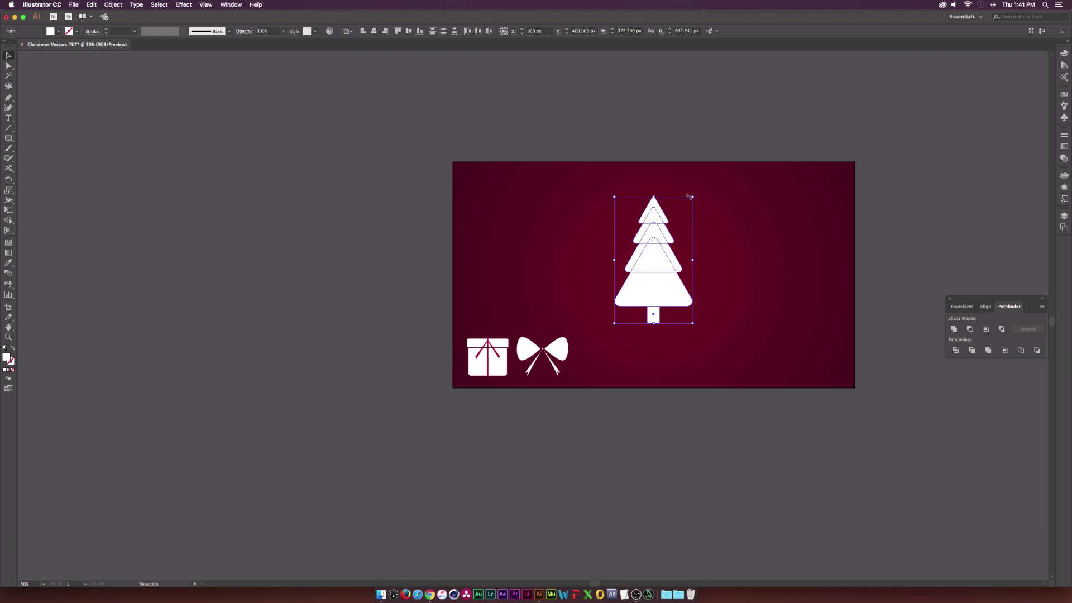
left_click_drag(690, 196, 674, 227)
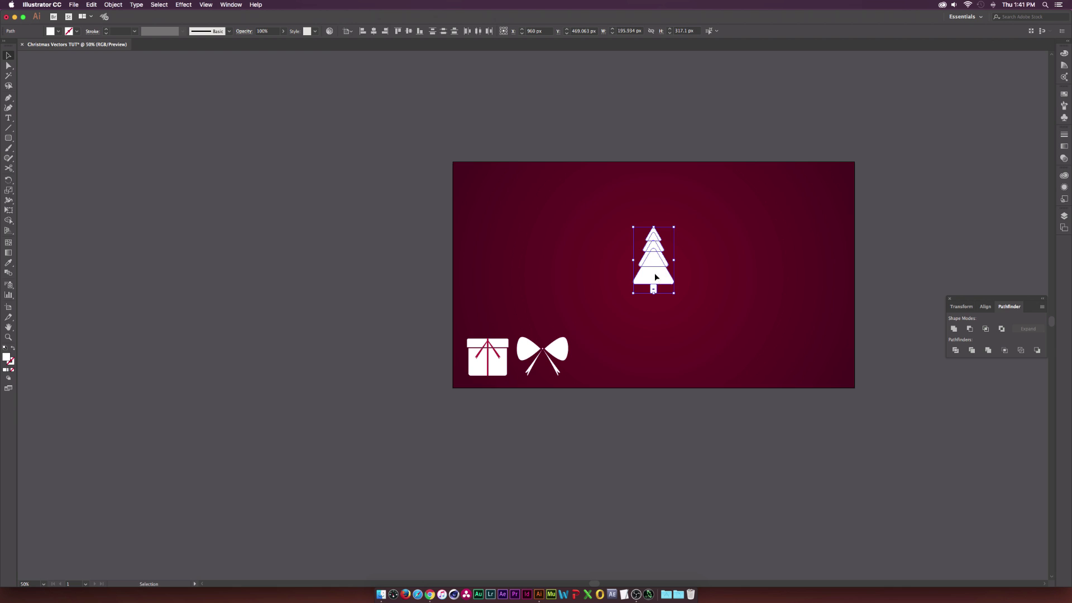
left_click_drag(656, 276, 593, 363)
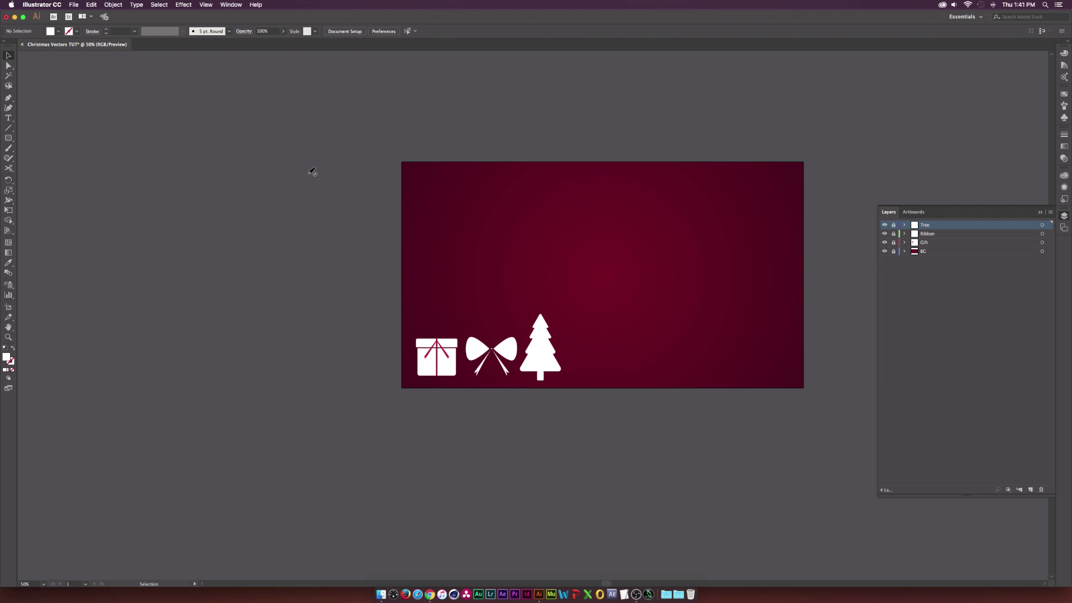
Step: Draw a white circle about 333 px in diameter on the Ornament layer, above and to the right of the tree
scroll(313, 171, "right", 2)
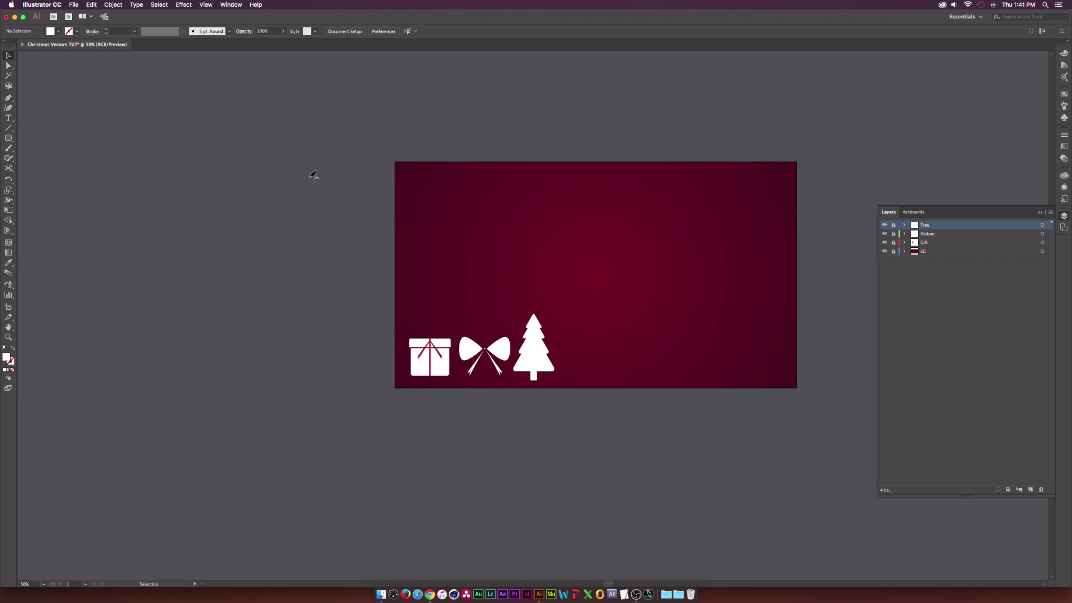
scroll(334, 208, "right", 5)
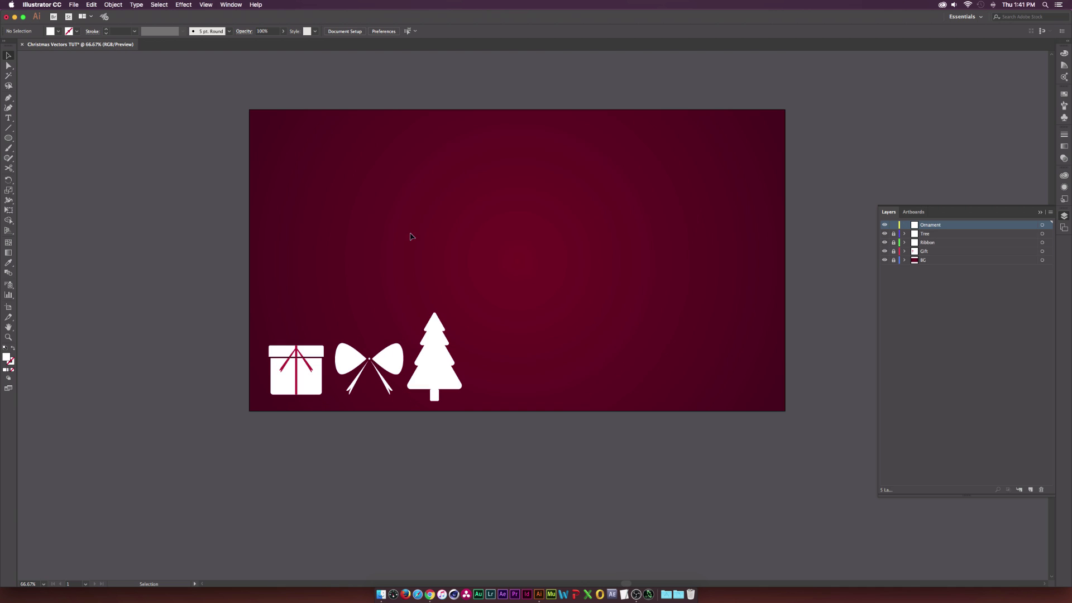
left_click_drag(8, 138, 34, 158)
left_click_drag(557, 268, 603, 222)
key("c")
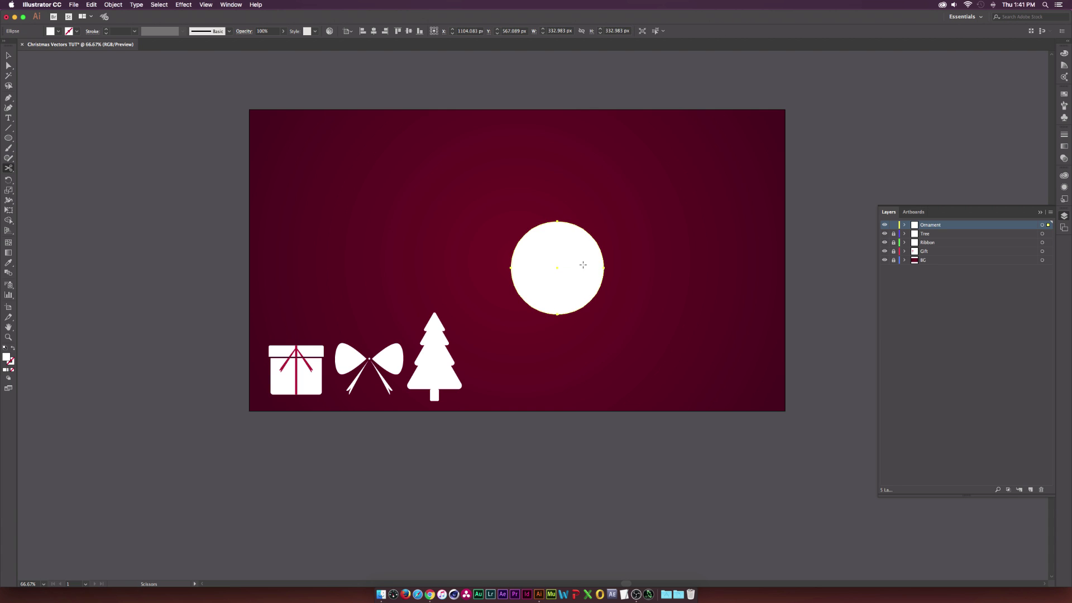
left_click(581, 259)
left_click(615, 313)
Step: Change the Ornament layer's colour to Dark Blue
double_click(942, 226)
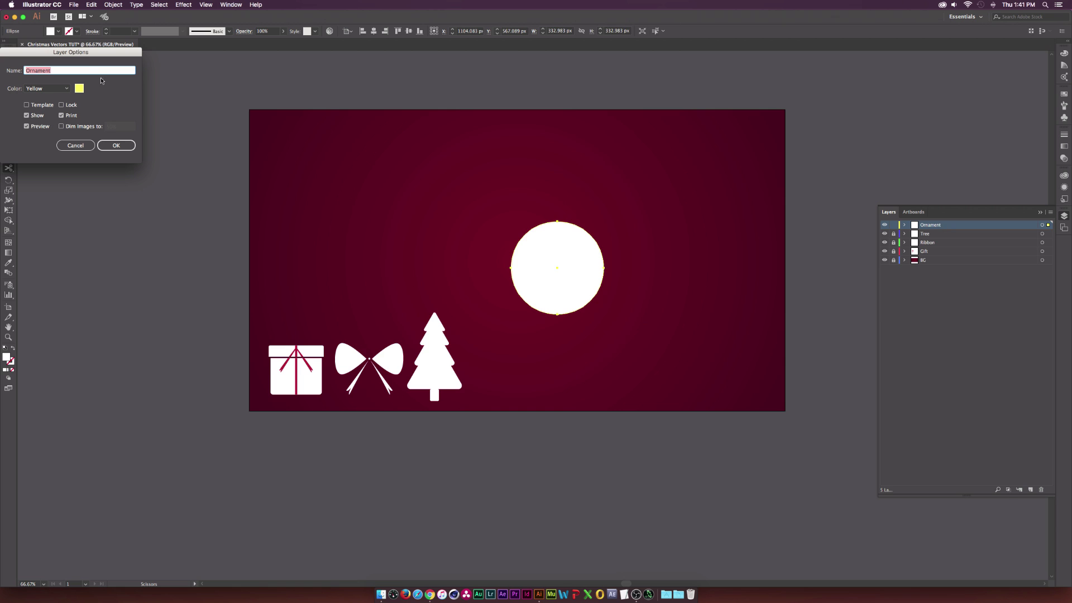
left_click(48, 88)
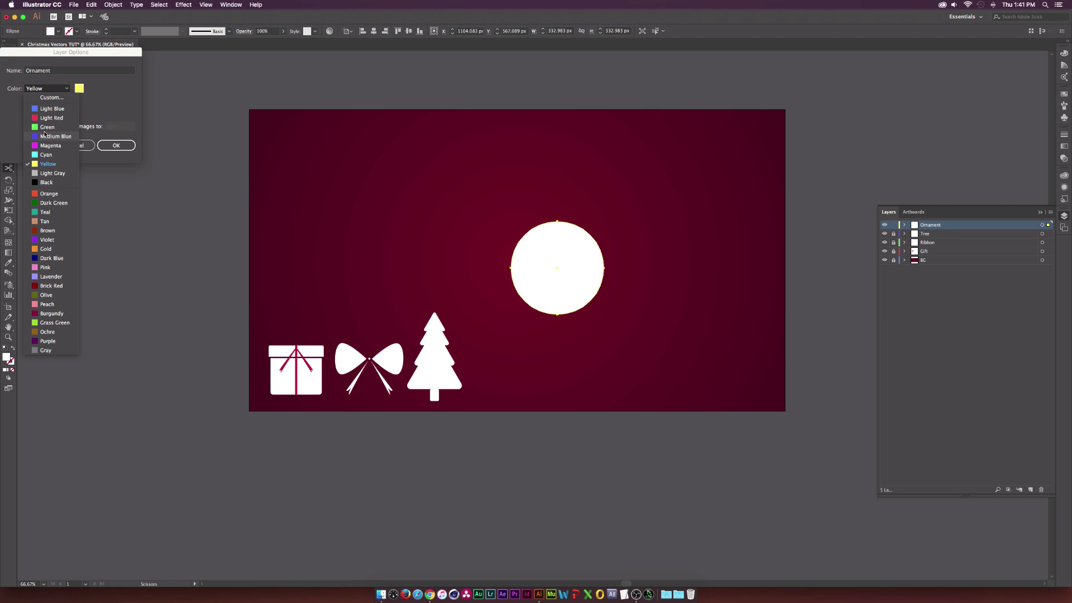
left_click(45, 249)
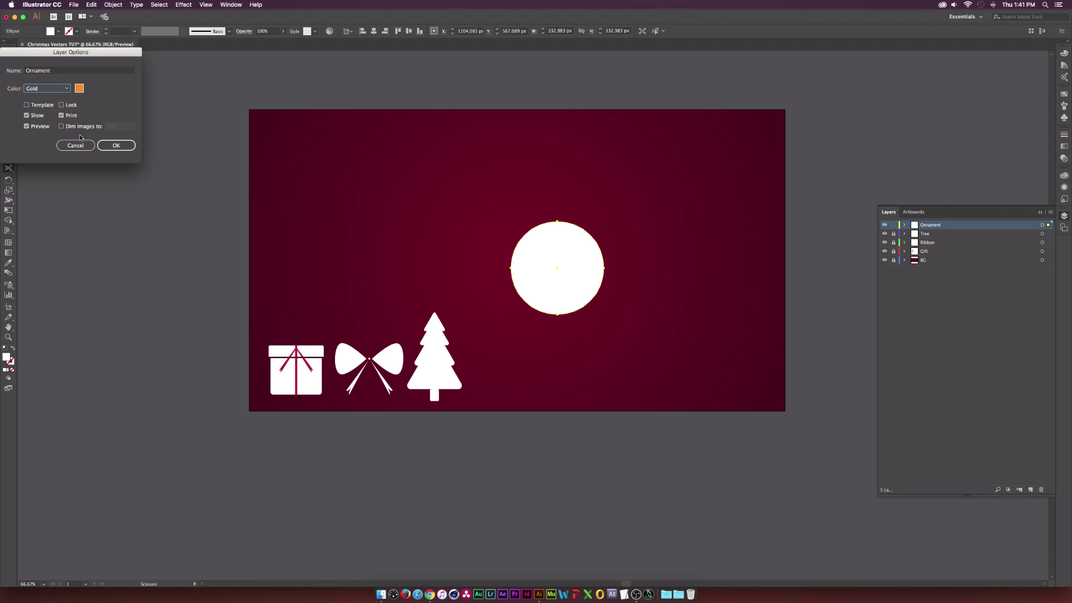
left_click(48, 89)
left_click(48, 259)
left_click(116, 146)
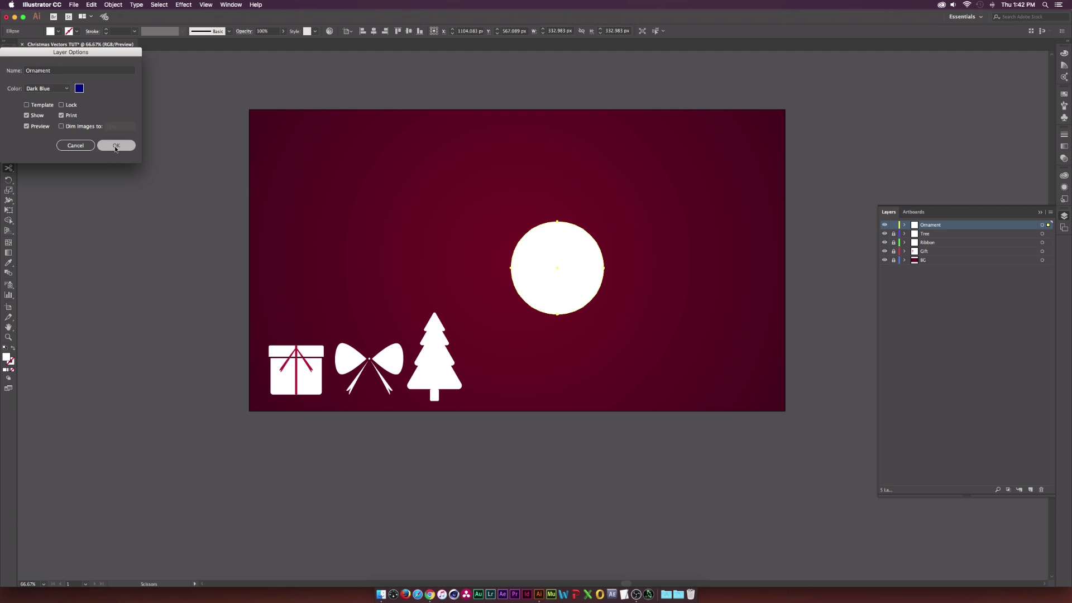
Step: Draw a white rectangle about 63 by 34 px as the ornament's cap, resting on the top of the circle
scroll(503, 250, "up", 2)
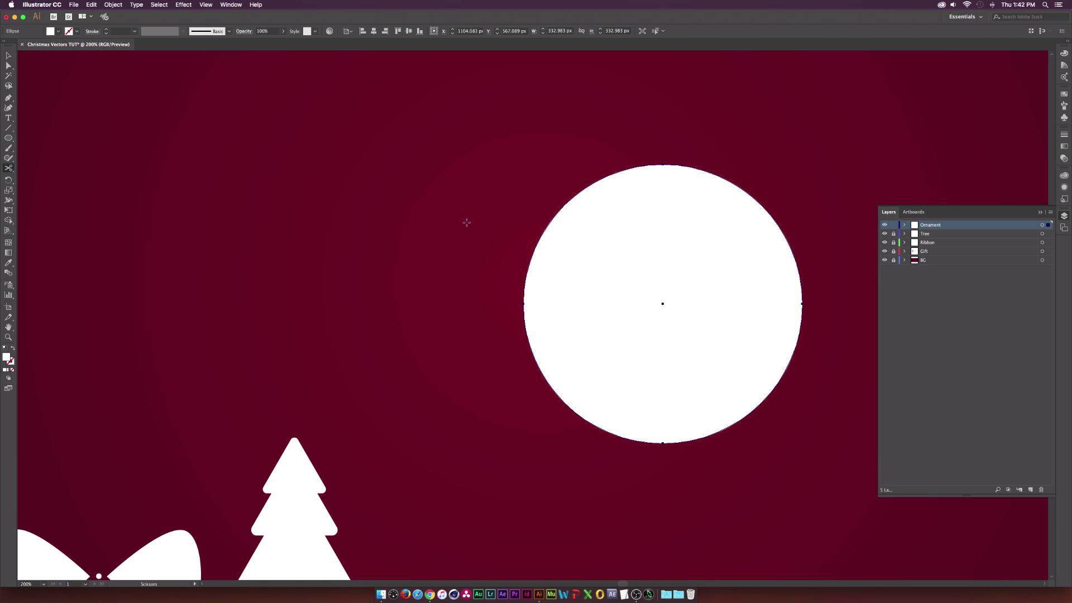
scroll(467, 222, "right", 1)
scroll(467, 223, "up", 1)
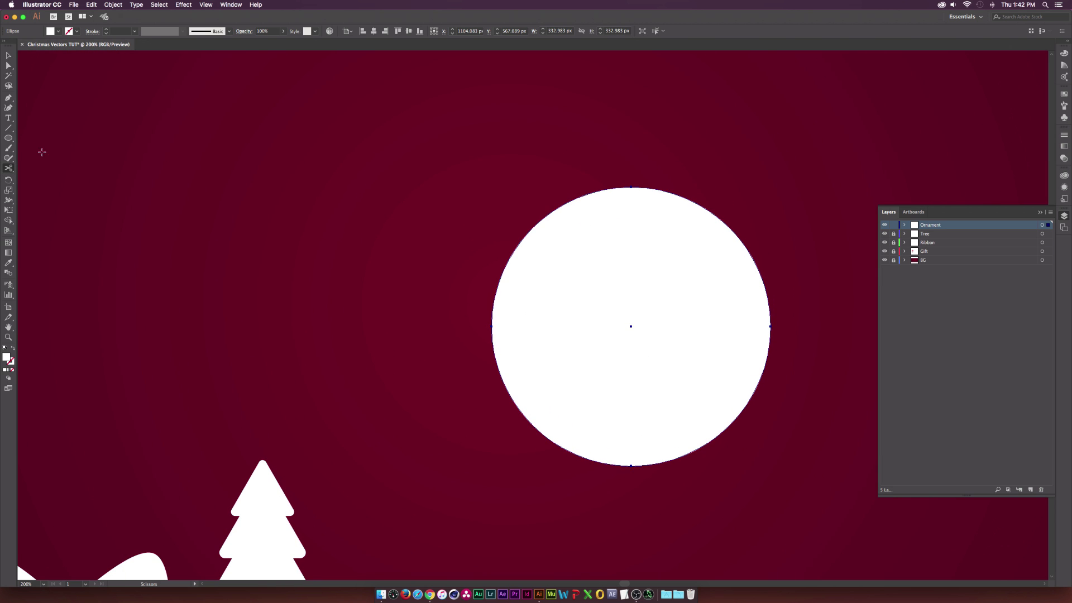
left_click(8, 138)
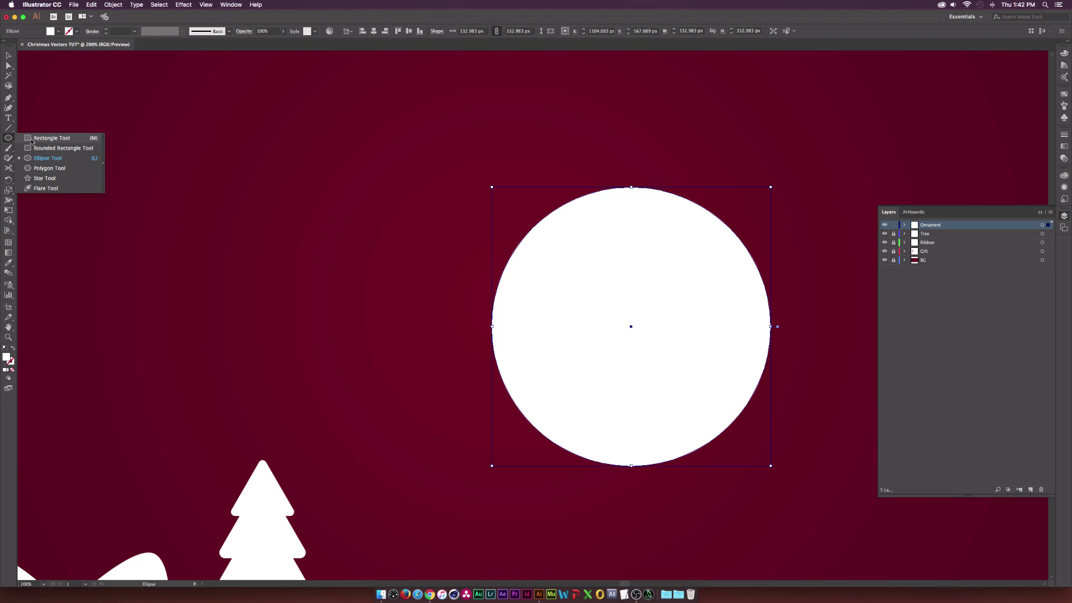
left_click(32, 140)
left_click_drag(606, 189, 658, 161)
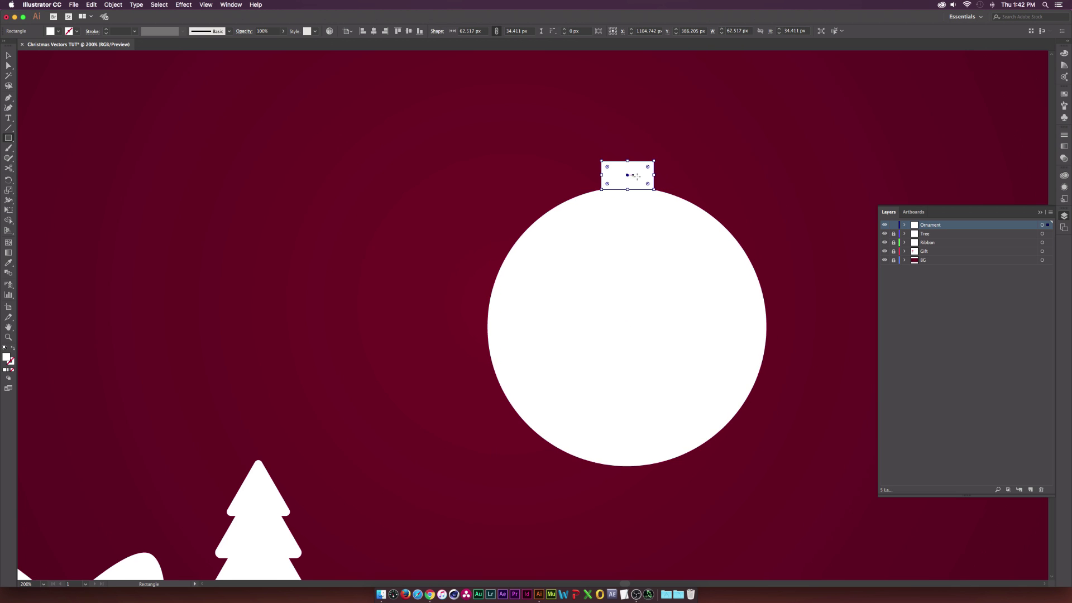
Step: Align the horizontal centres of the cap and circle, and place them together at about X 985.5, Y 544 px
scroll(627, 145, "right", 3)
key("v")
left_click_drag(491, 147, 611, 269)
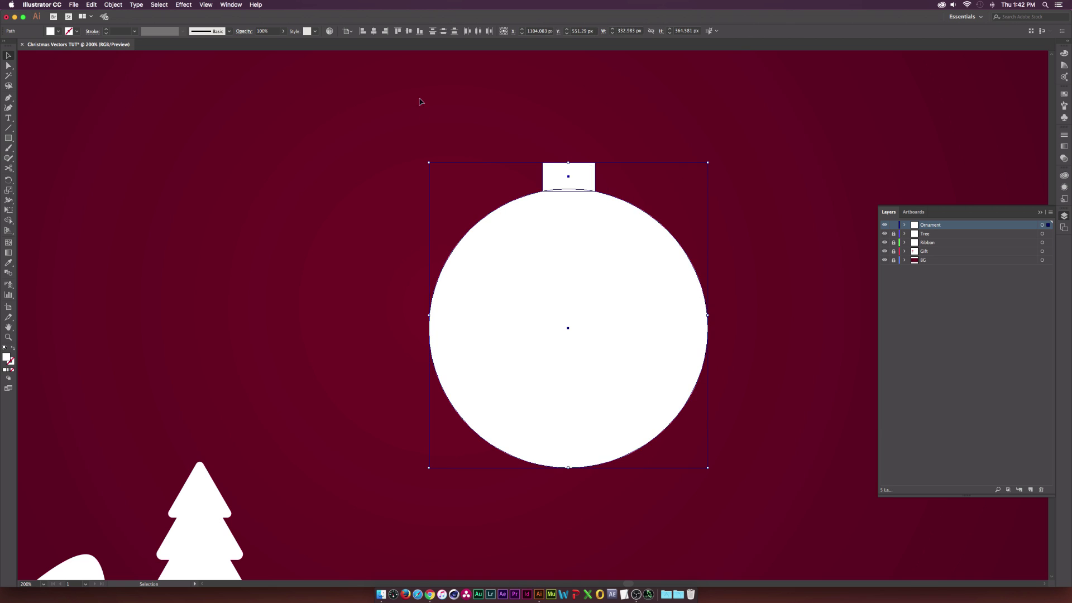
left_click(373, 31)
left_click_drag(477, 284, 498, 284)
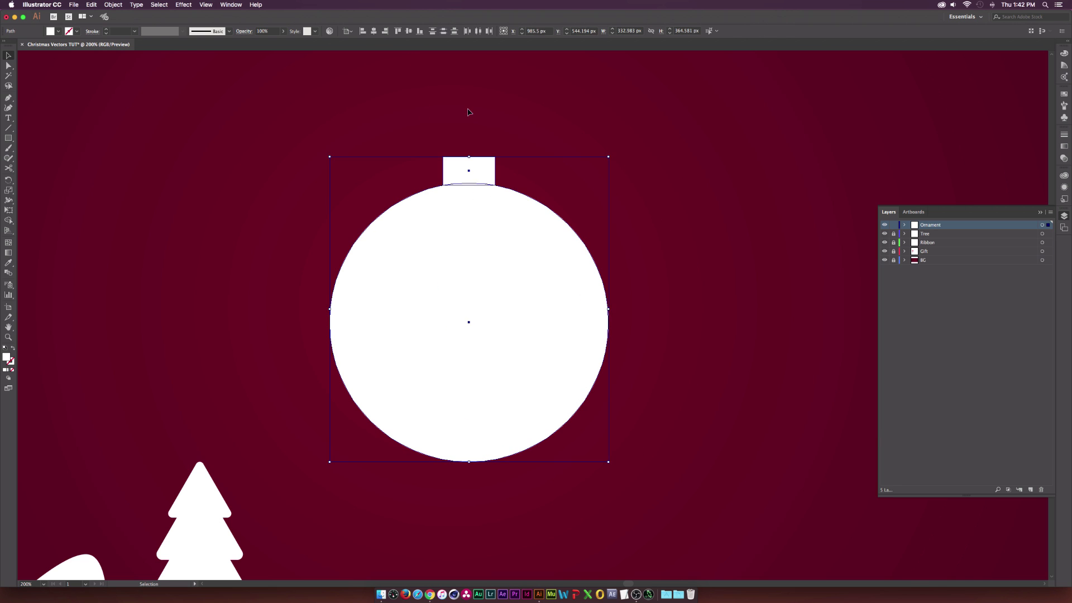
Step: Convert the cap rectangle's two upper corner points to smooth points so its top edge bulges into a curve
left_click(468, 108)
left_click(475, 168)
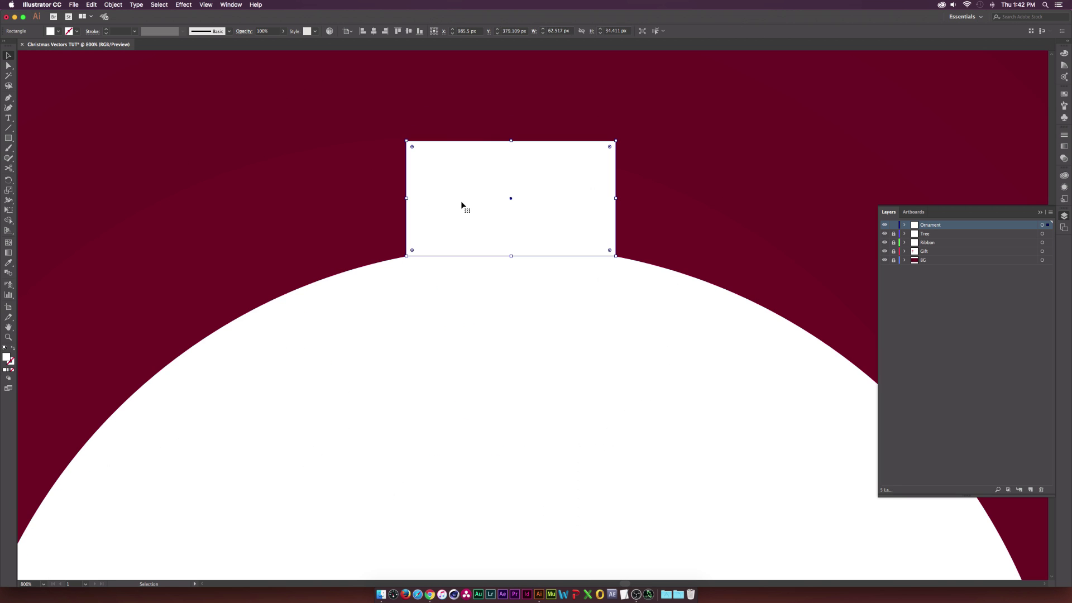
key("a")
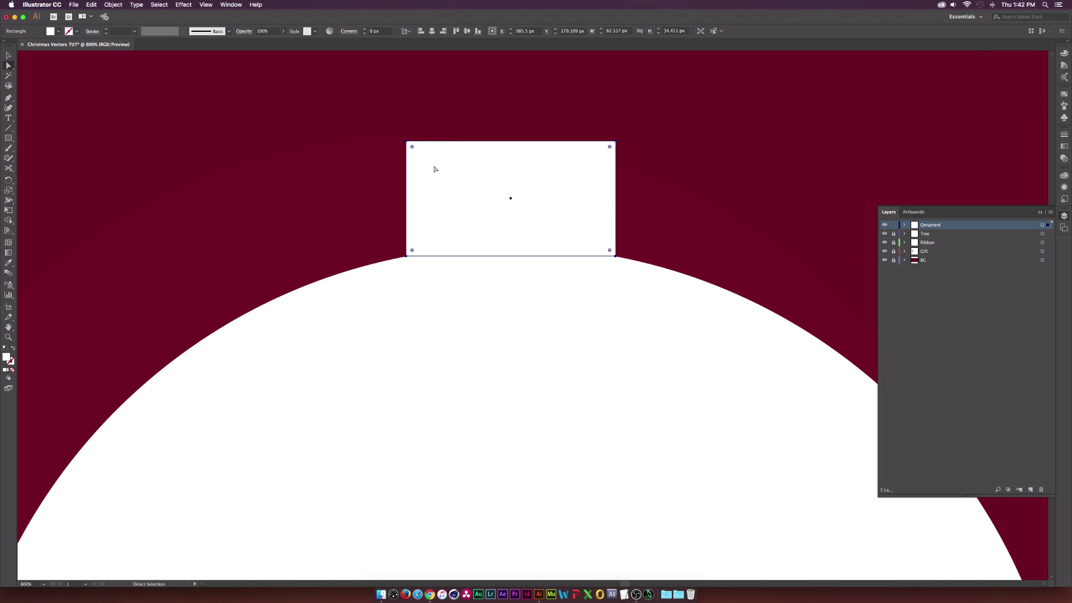
left_click(408, 143)
left_click(84, 30)
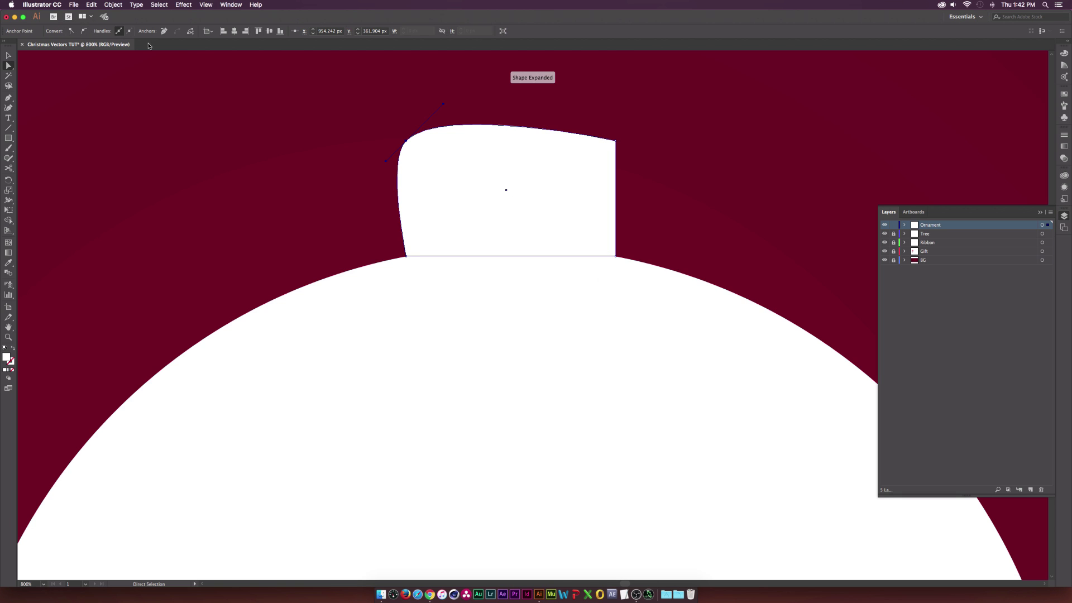
left_click(616, 141)
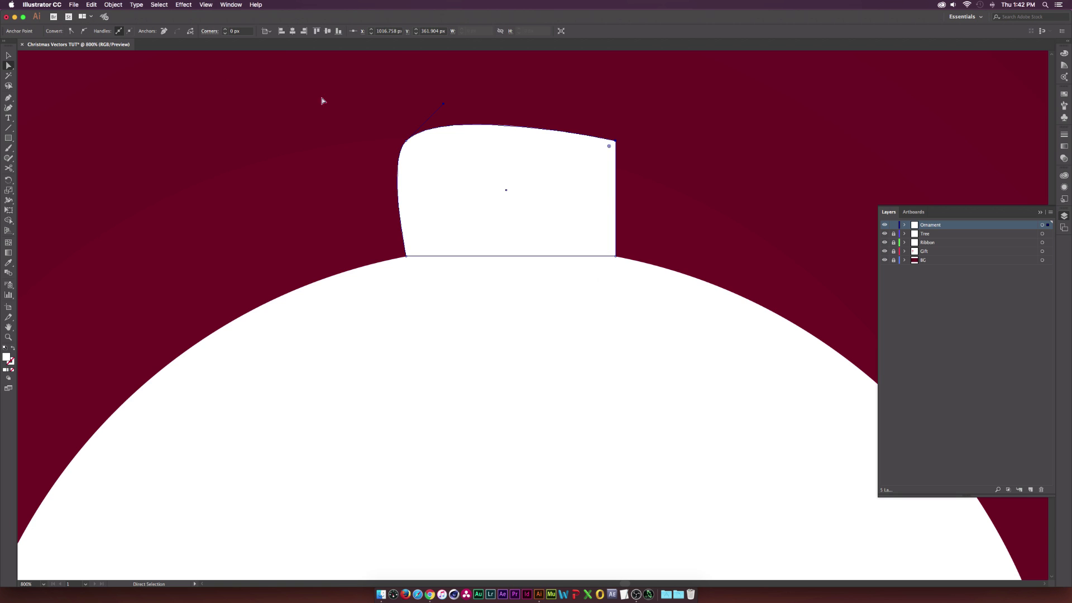
left_click(83, 30)
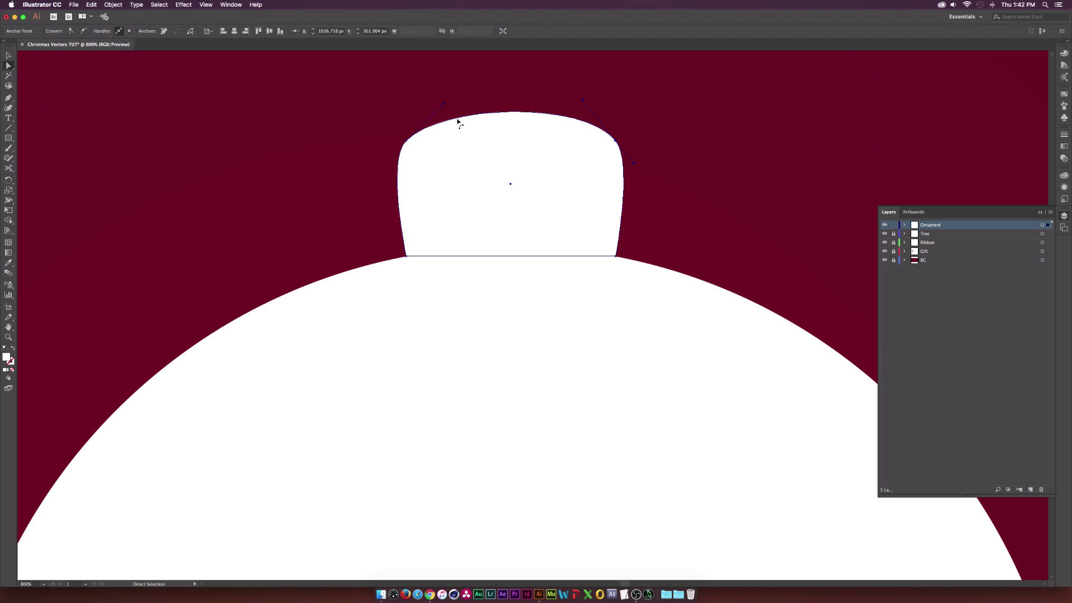
Step: Retract the lower handles of both upper cap points into their anchors to make the cap's sides straight
left_click(406, 141)
key("super+equal")
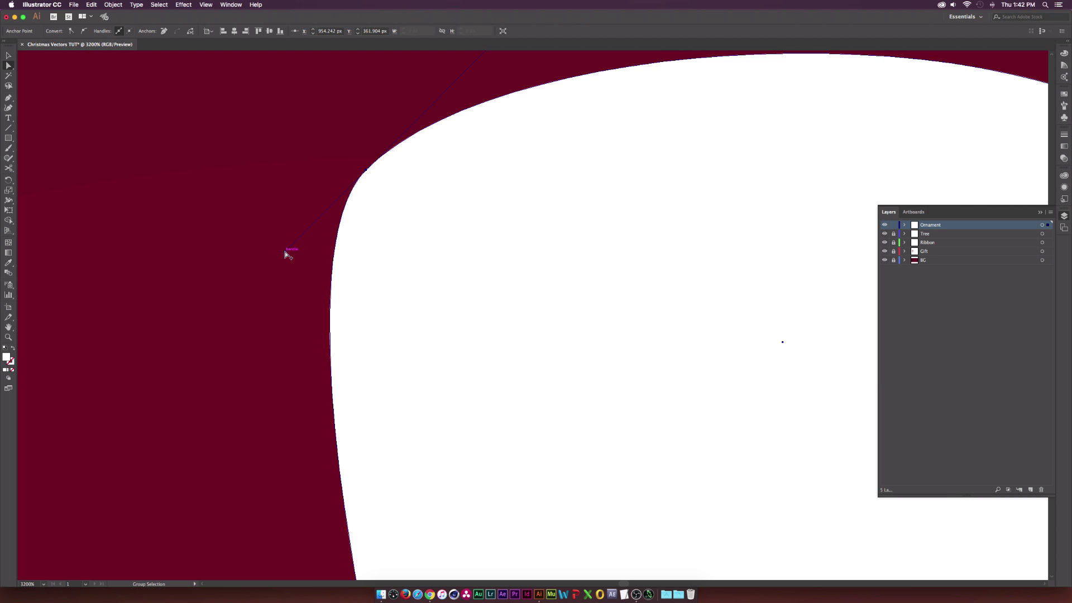
left_click_drag(285, 256, 366, 169)
scroll(414, 348, "right", 1)
key("super+minus")
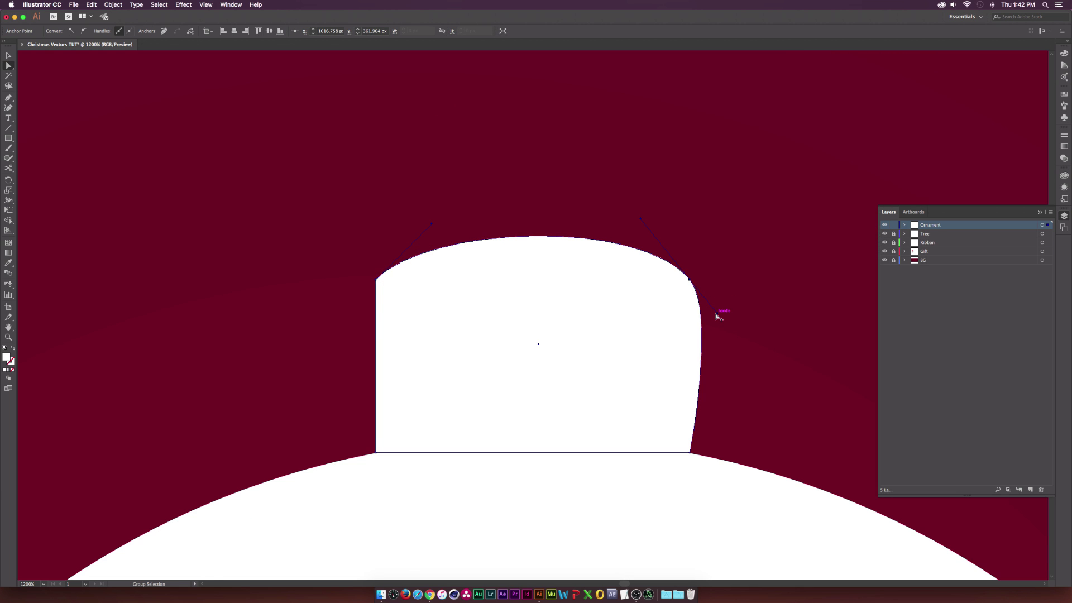
left_click_drag(715, 308, 690, 280)
left_click(773, 333)
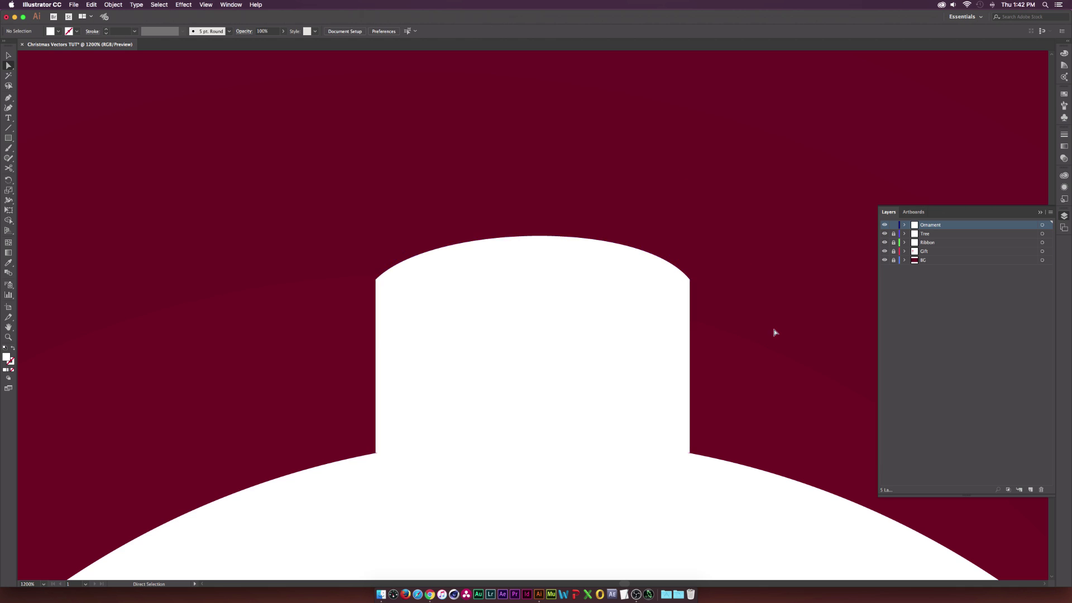
Step: Draw a 45.5 px white circle centred above the cap and nudge it up so it slightly overlaps the cap's top
scroll(774, 333, "down", 1)
scroll(695, 346, "down", 2)
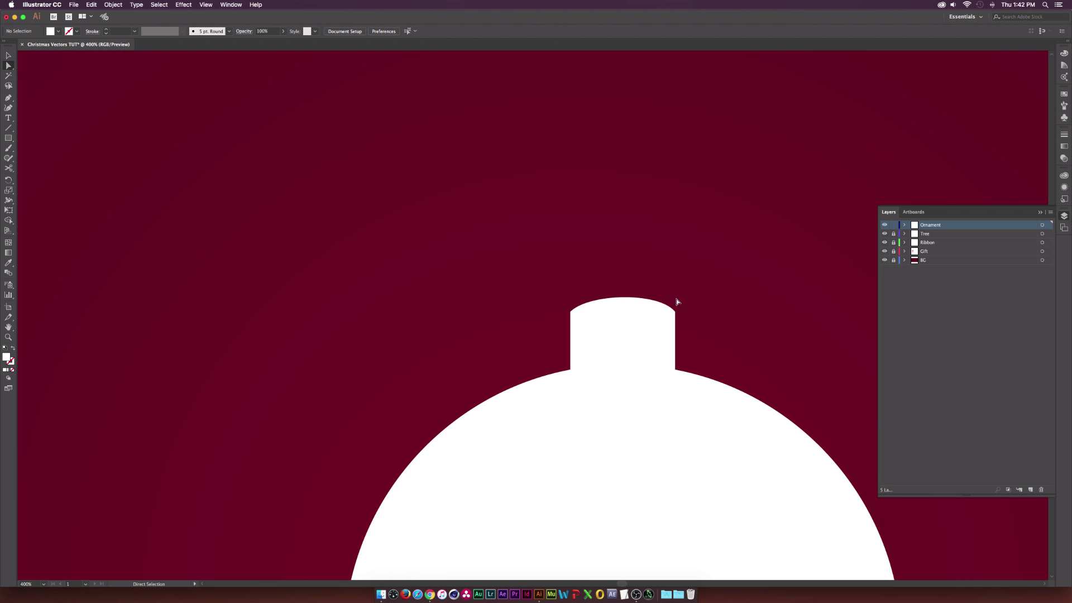
scroll(550, 307, "right", 2)
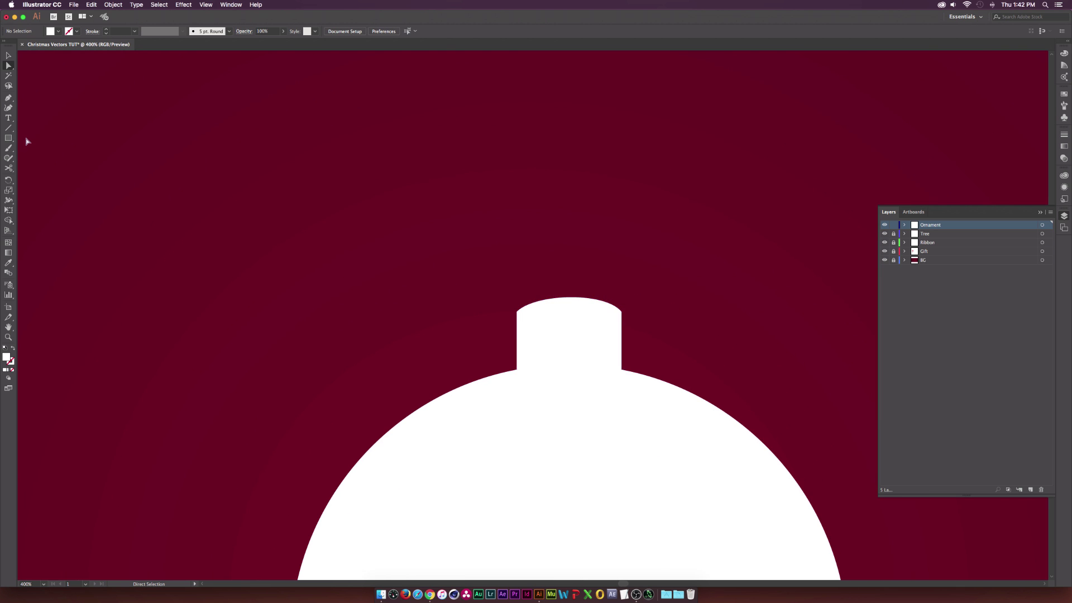
left_click(8, 138)
left_click_drag(8, 138, 34, 158)
mouse_move(571, 276)
left_mouse_down()
mouse_move(610, 227)
mouse_move(610, 238)
left_mouse_up()
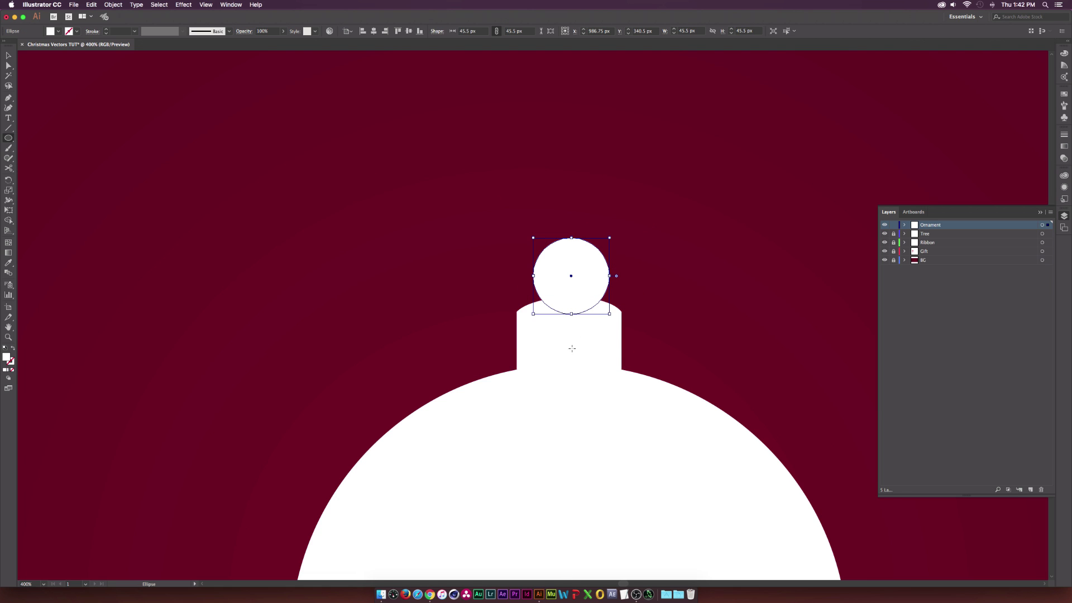
key("v")
left_click_drag(584, 292, 583, 286)
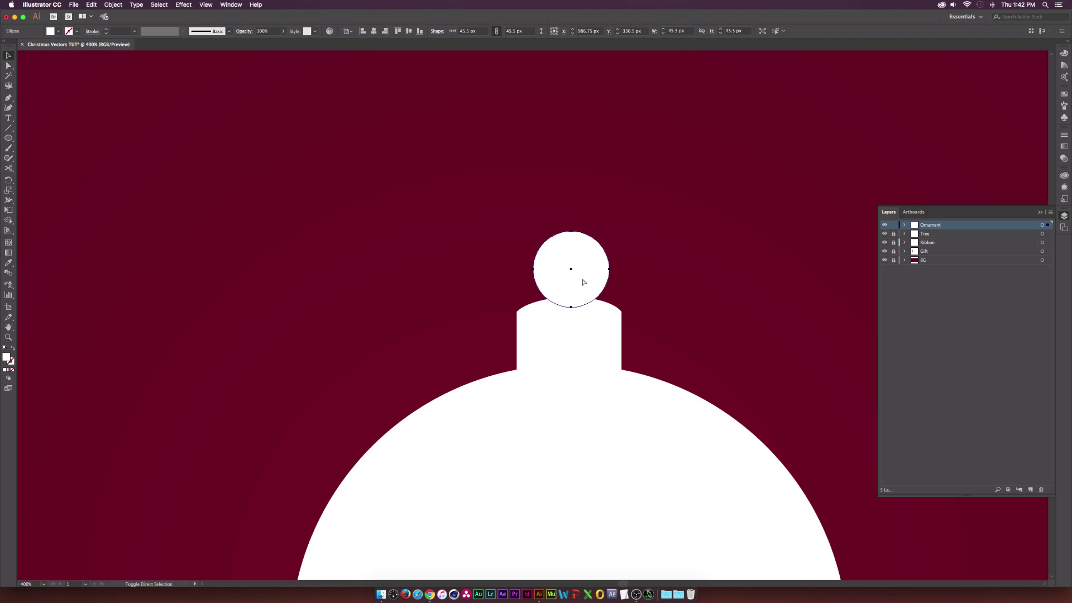
Step: Make a smaller concentric copy of the small circle and subtract it with Pathfinder Minus Front to form a hanging ring
left_click_drag(610, 231, 581, 274)
left_click(231, 5)
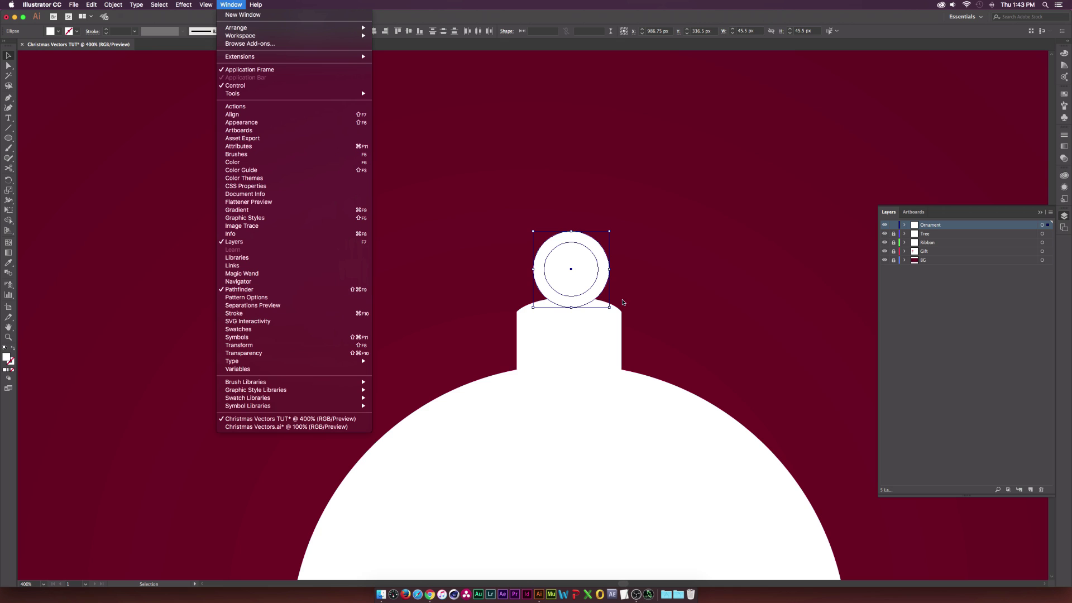
left_click(241, 290)
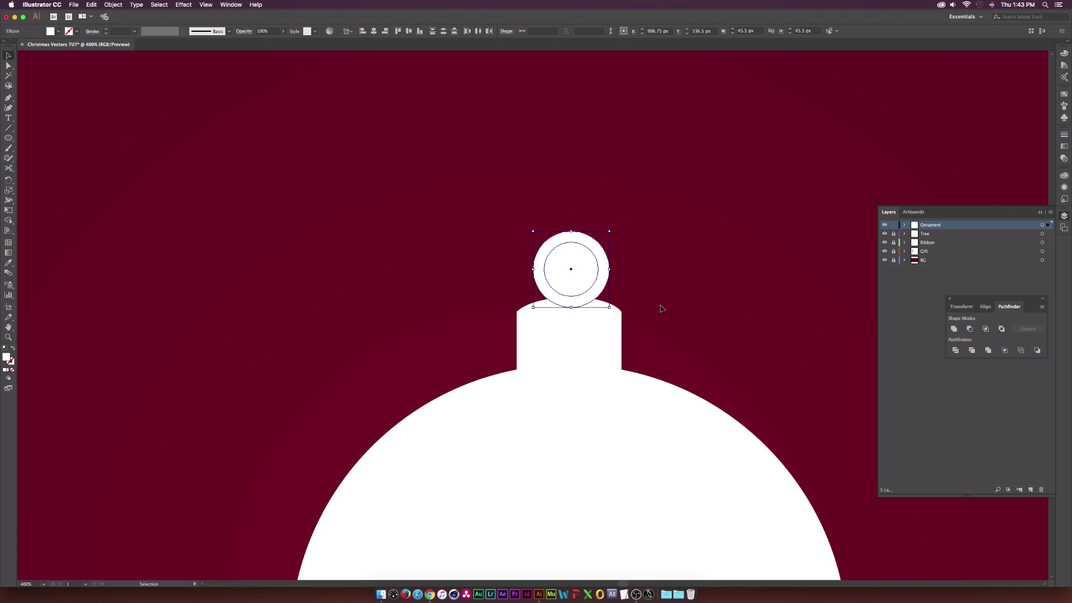
left_click_drag(1009, 306, 792, 268)
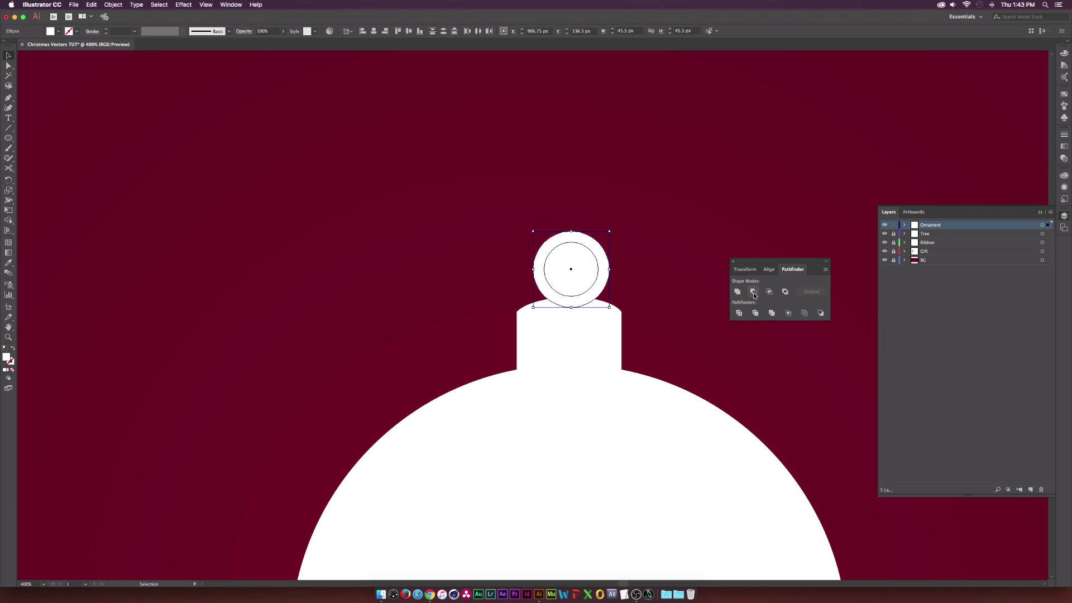
left_click(754, 293)
left_click(624, 284)
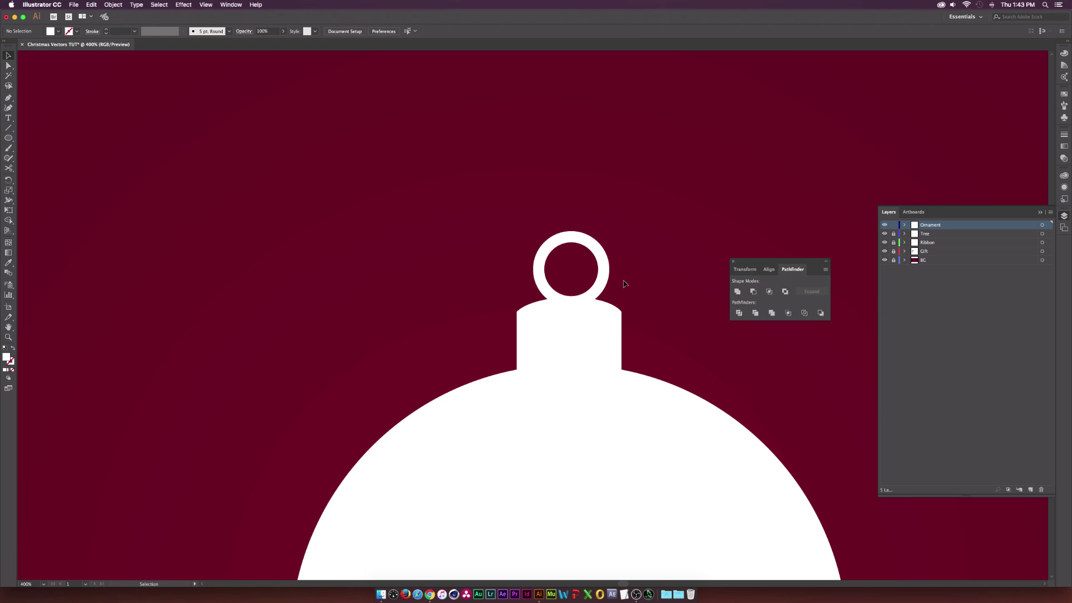
Step: Draw a thin white rectangle as the string from the top of the ring up to the artboard's upper edge
scroll(623, 293, "right", 2)
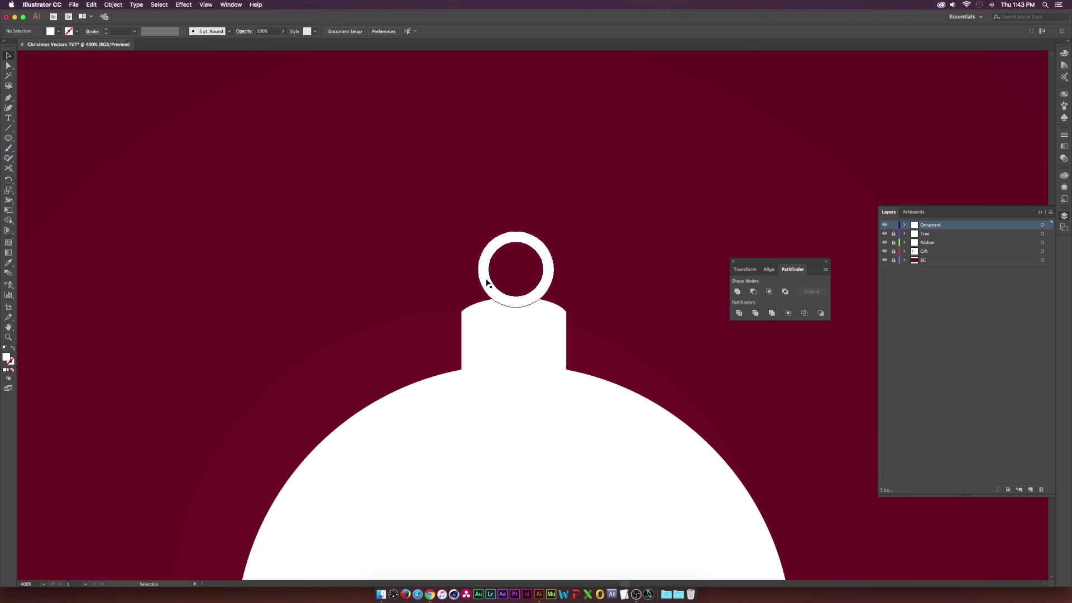
scroll(347, 282, "down", 3, "alt")
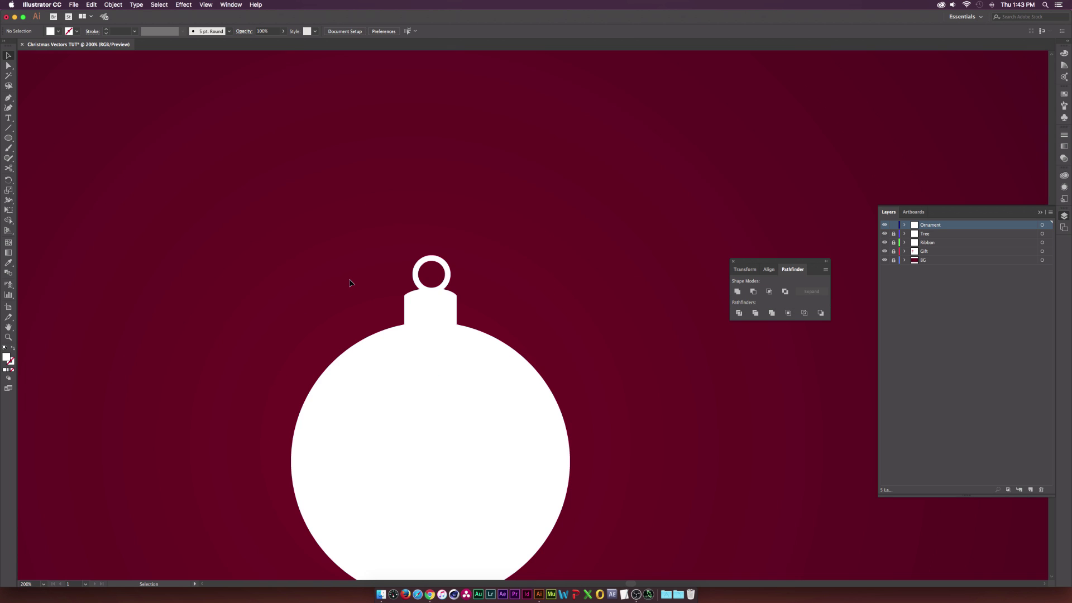
left_click_drag(9, 138, 39, 139)
scroll(455, 355, "up", 1)
scroll(455, 354, "up", 3)
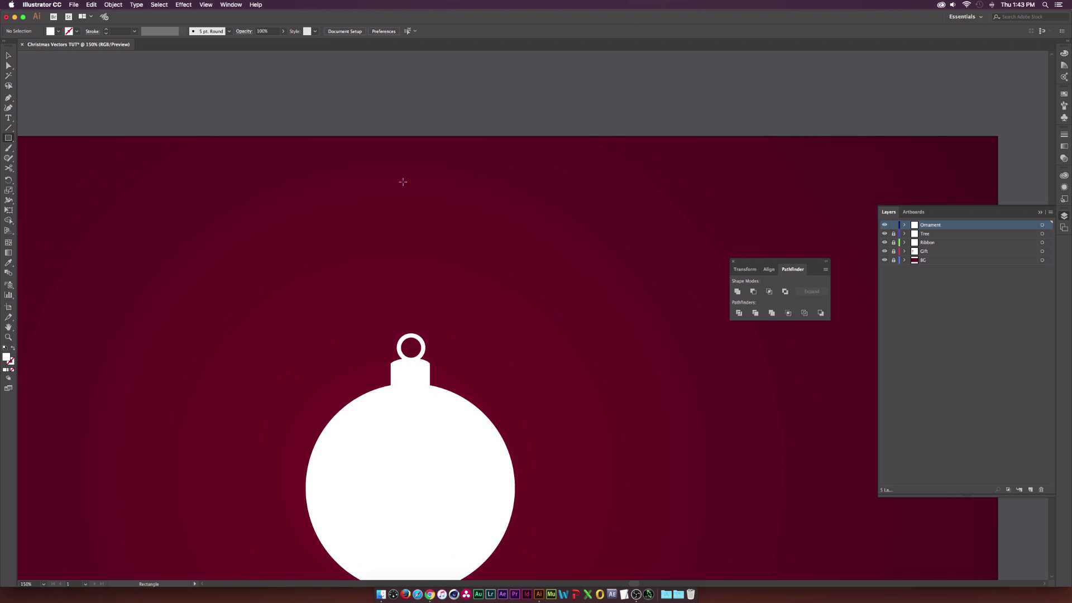
left_click_drag(411, 333, 414, 135)
Step: Select the string, ring, cap and circle and align their horizontal centres to the artboard
key("v")
left_click_drag(330, 162, 479, 445)
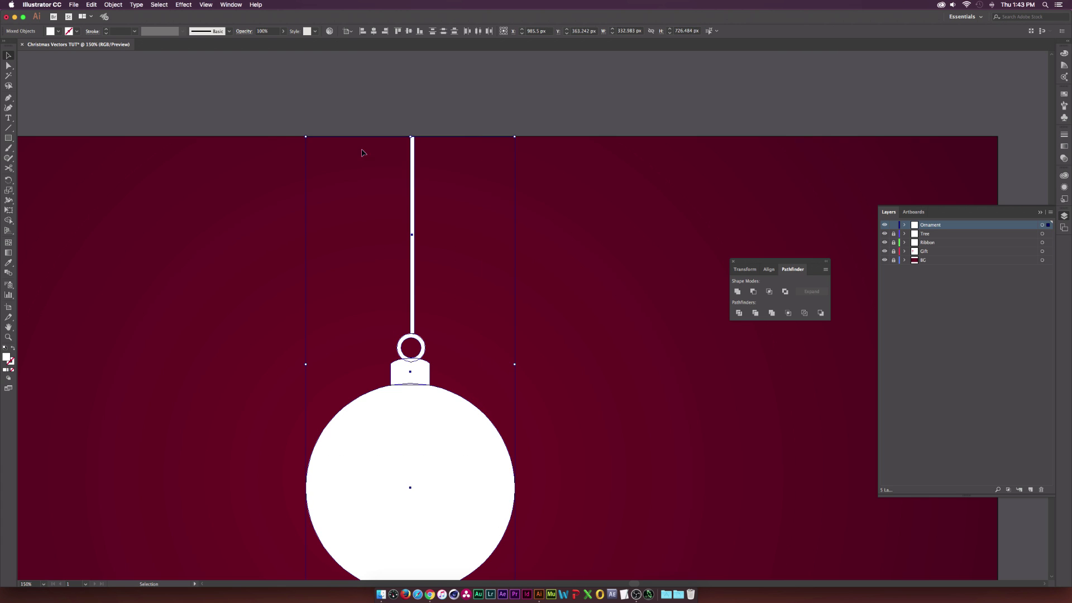
left_click(374, 31)
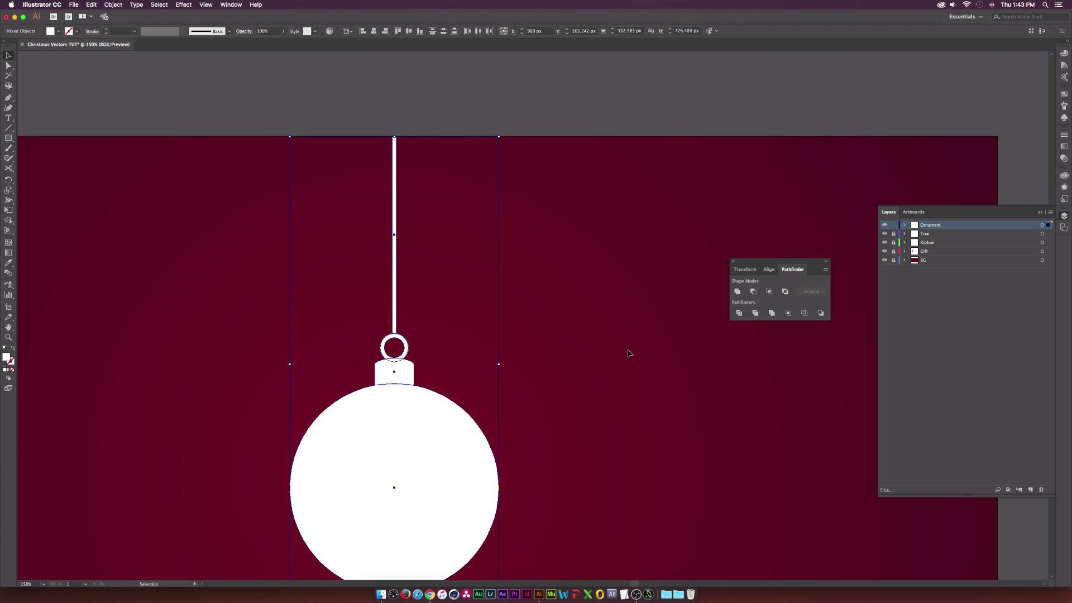
left_click(584, 407)
Step: Move the whole hanging ornament to about X 275 px, above the gift and bow
scroll(581, 404, "down", 3)
left_click_drag(449, 308, 567, 453)
left_click_drag(536, 402, 392, 402)
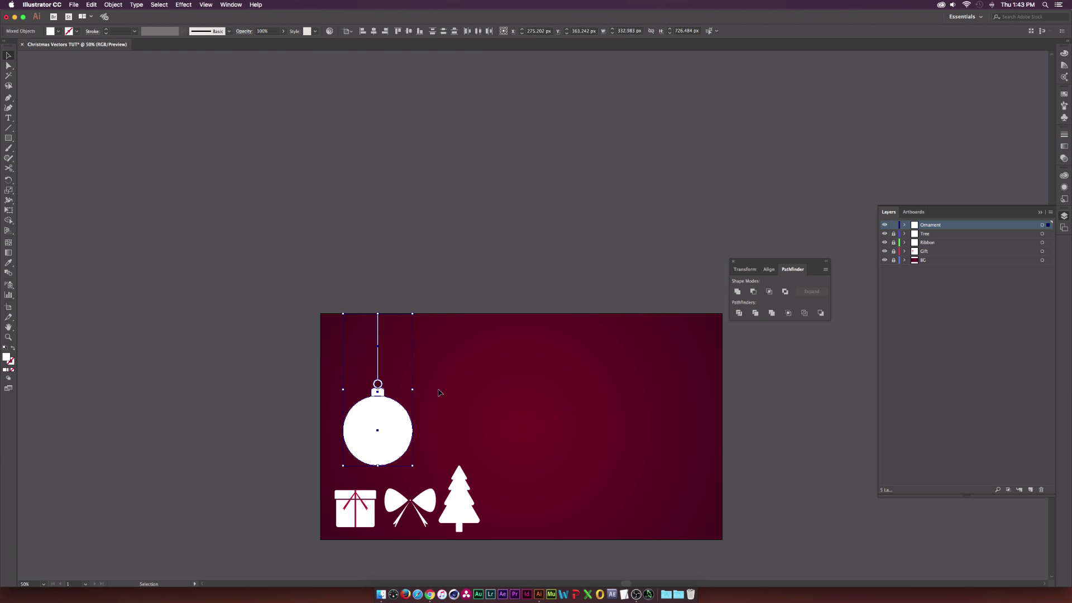
left_click(445, 420)
Step: Duplicate the whole hanging ornament and place the copy level with the original at about X 1092 px
scroll(445, 432, "up", 3)
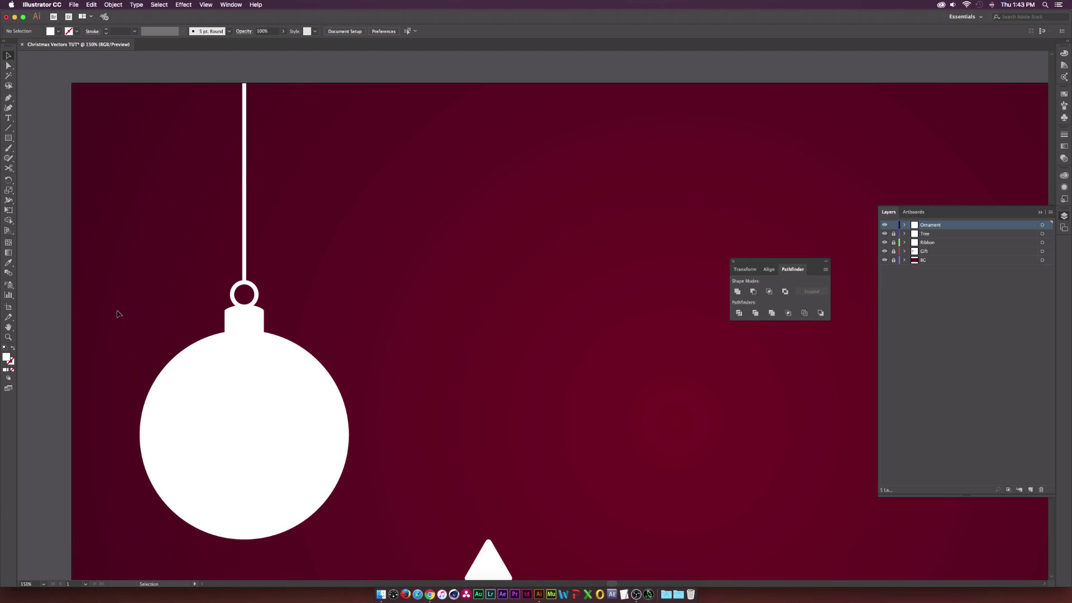
key("a")
left_click_drag(149, 217, 368, 420)
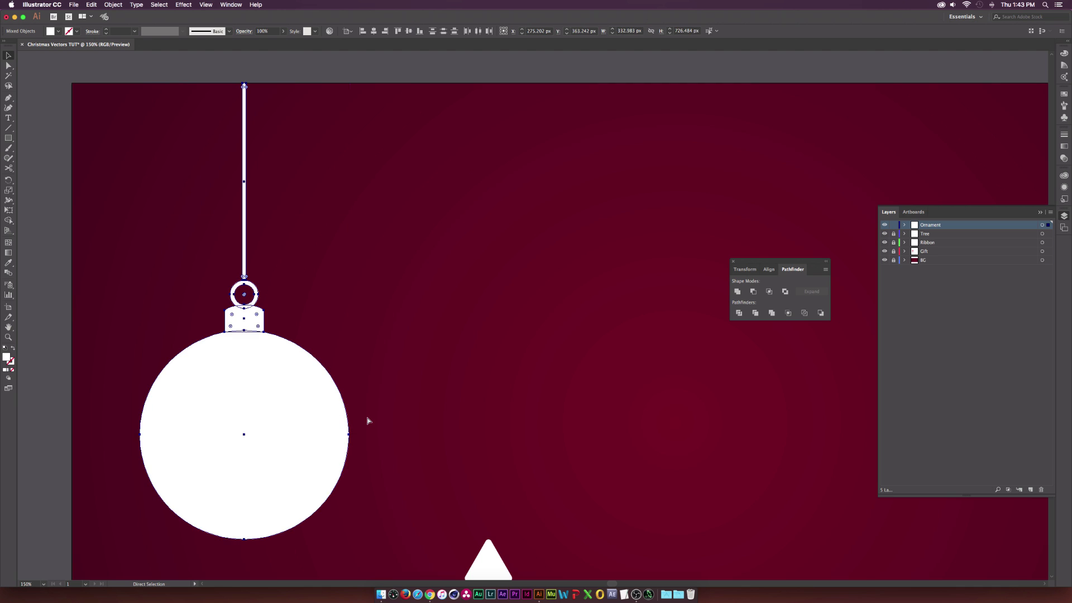
key("v")
left_click_drag(252, 427, 545, 426)
scroll(424, 346, "right", 3)
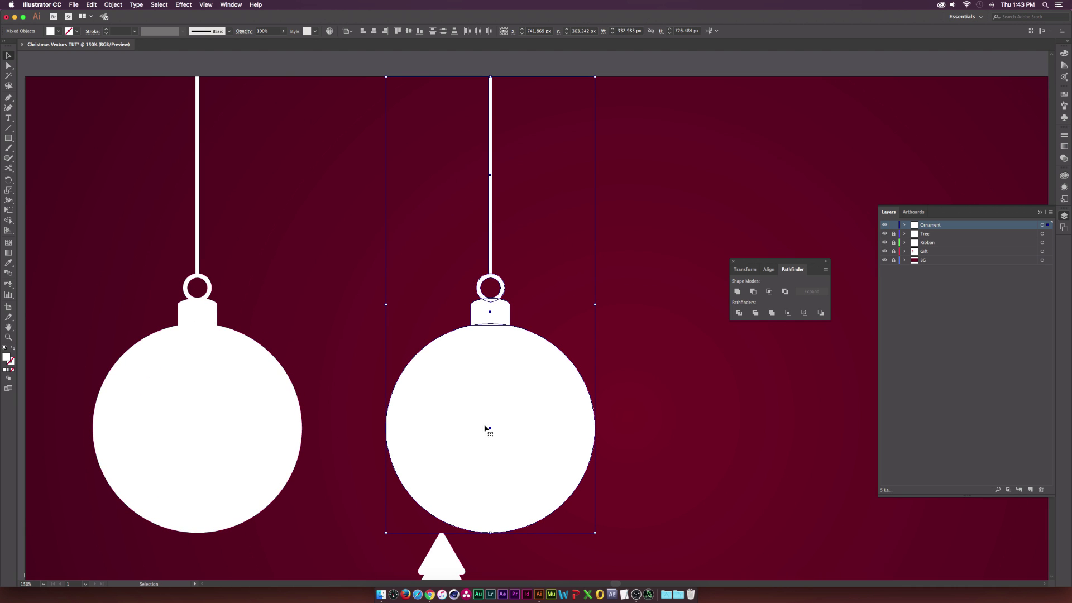
left_click(688, 352)
left_click_drag(401, 230, 537, 380)
left_click_drag(506, 428, 725, 427)
scroll(517, 374, "right", 10)
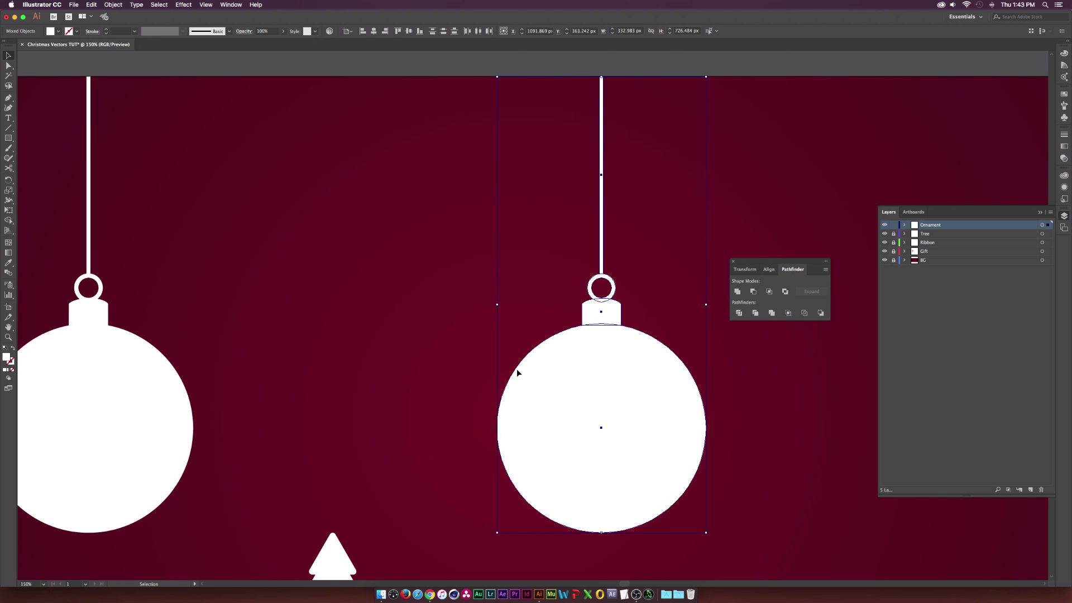
Step: Change the Ornament layer's colour to Teal
double_click(969, 227)
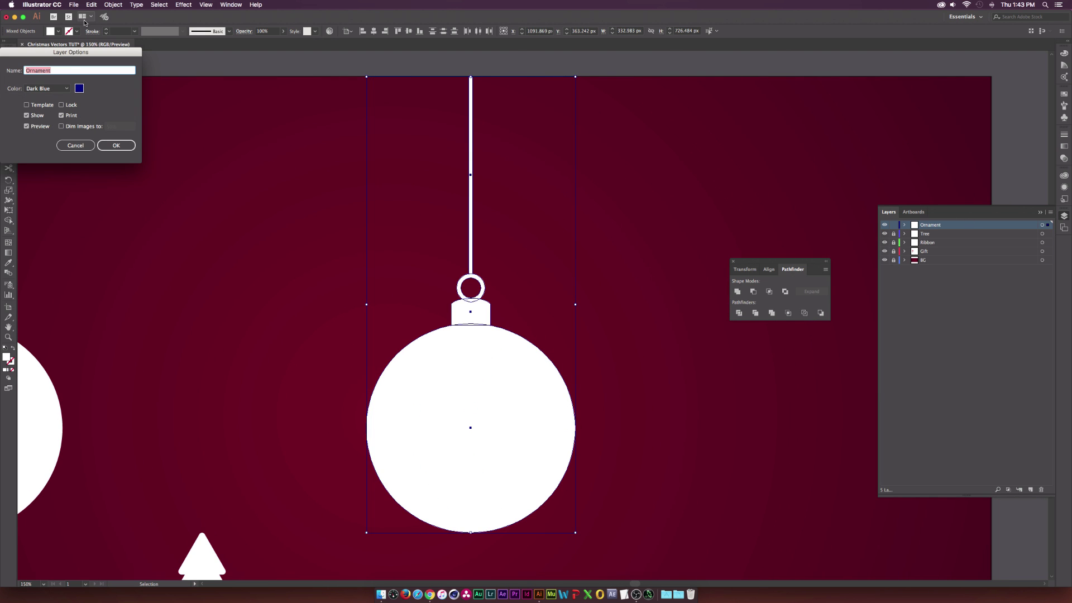
left_click(47, 88)
left_click(44, 212)
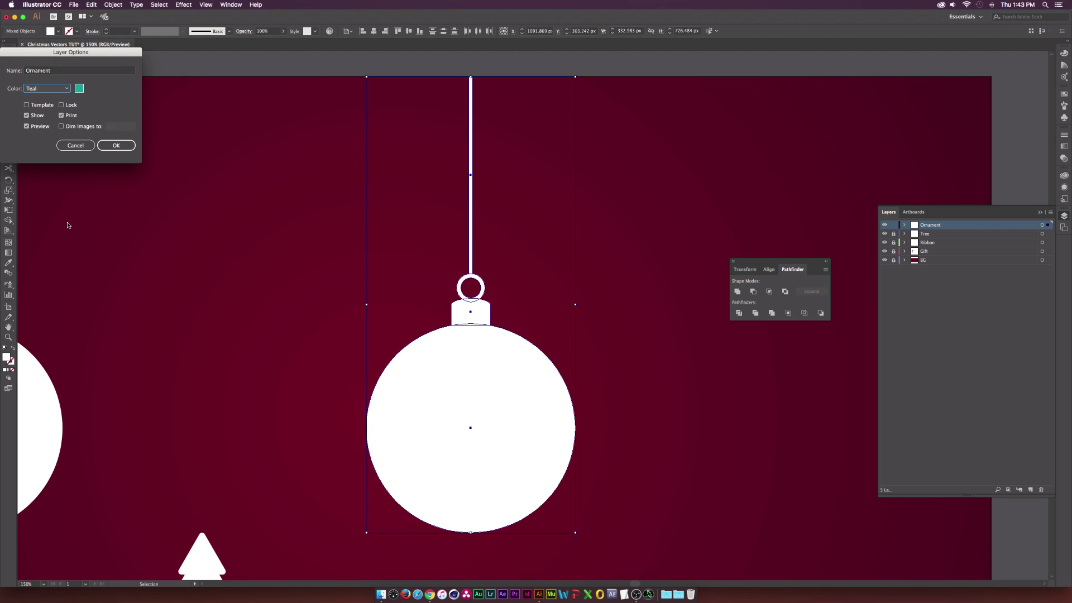
left_click(116, 145)
Step: Raise the left and right anchor points of the duplicate ornament's circle together by about 60 px
left_click(313, 296)
scroll(430, 459, "right", 3)
left_click(467, 472)
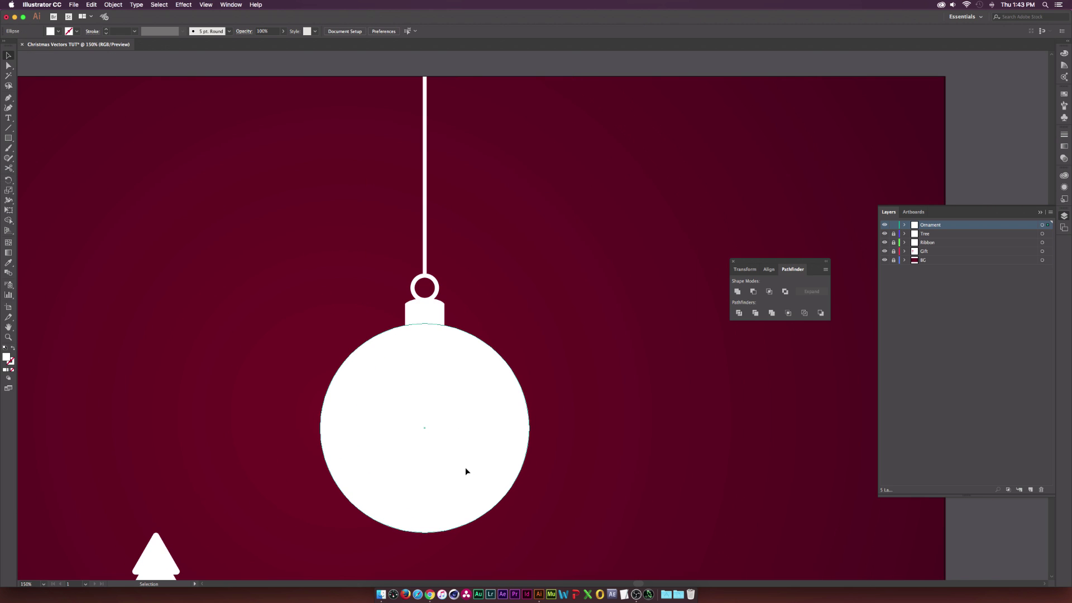
left_click(263, 320)
left_click(354, 402)
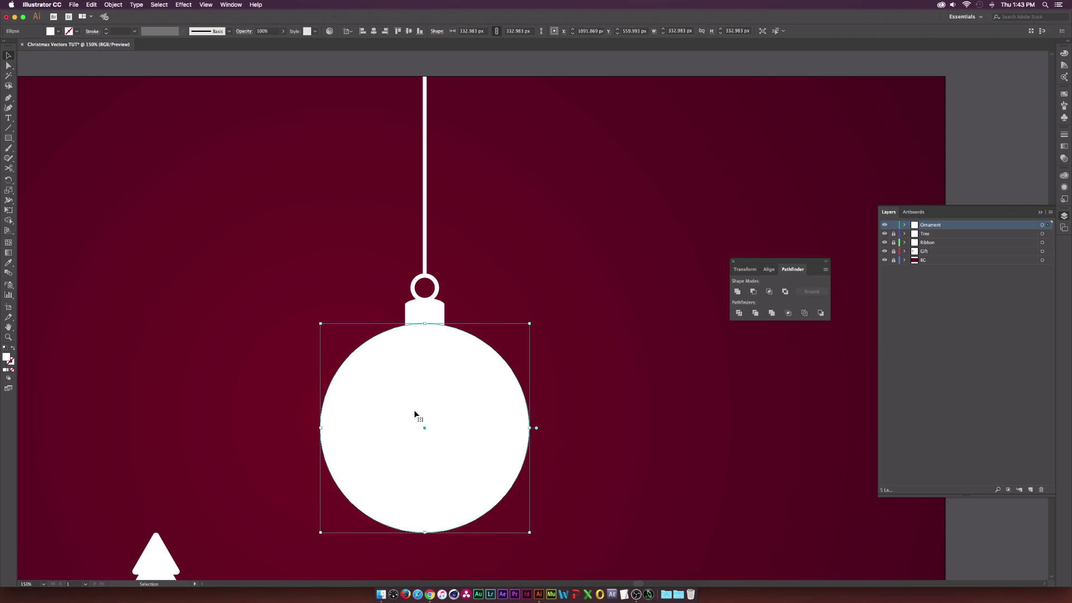
key("a")
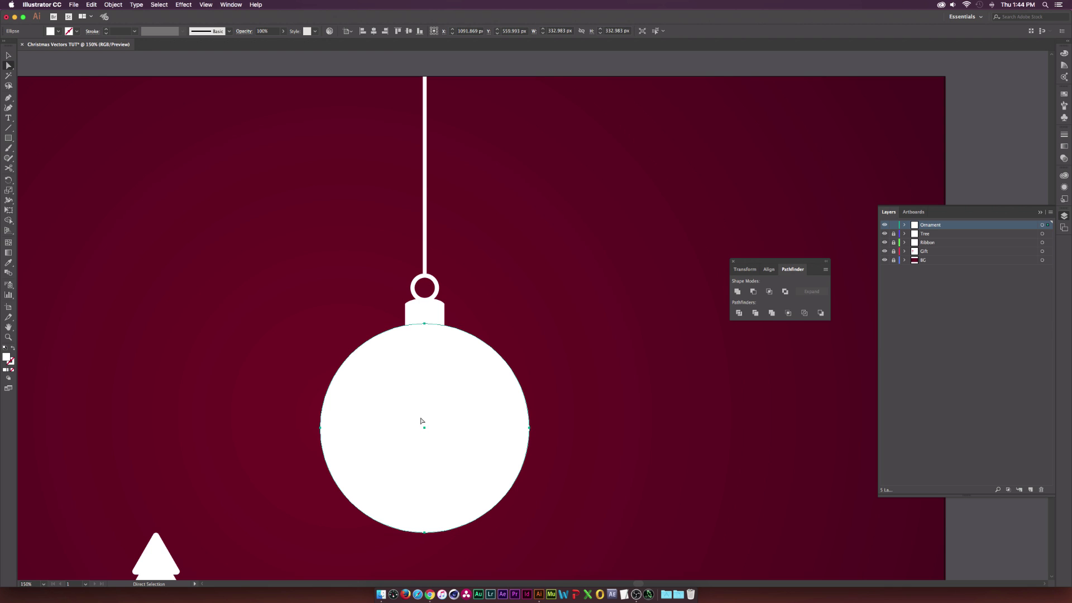
left_click(321, 428)
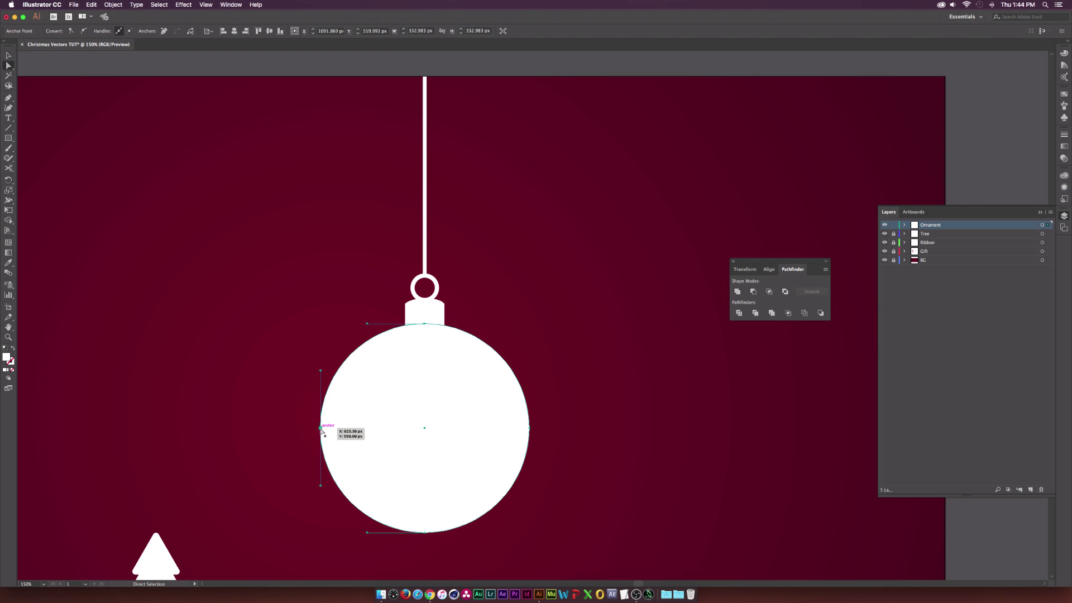
left_click(530, 429, "shift")
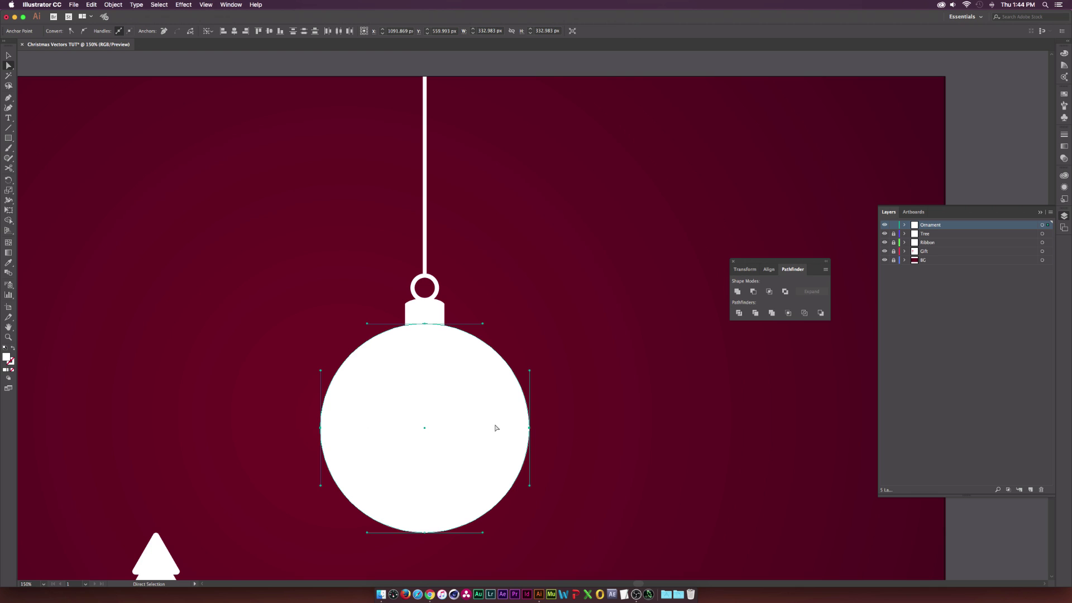
key("super")
key("shift+Up")
key("shift+Up")
key("shift+Up")
key("shift+Up")
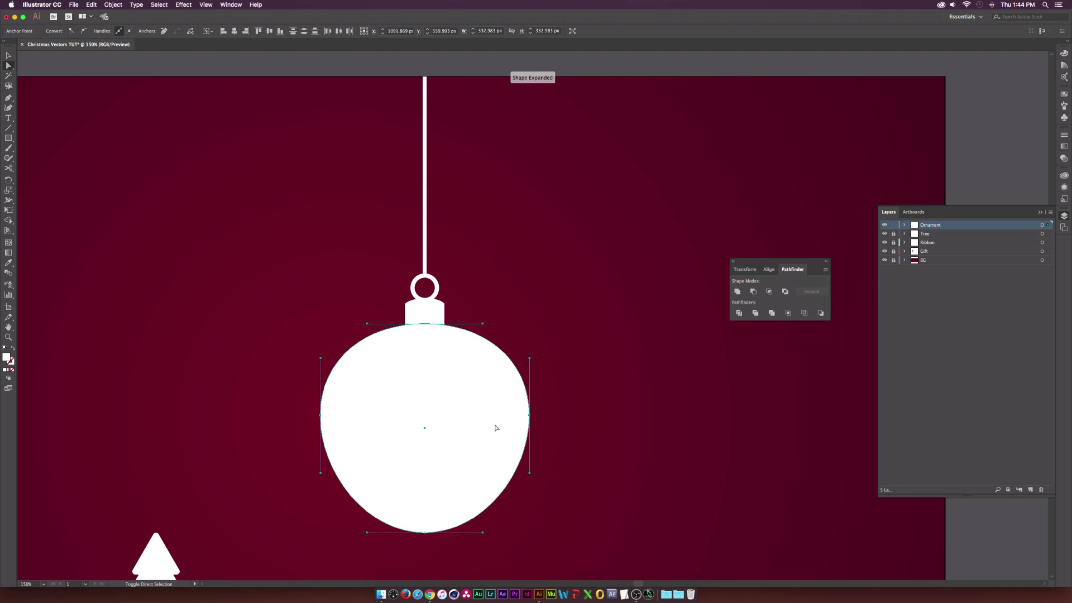
key("shift+Up")
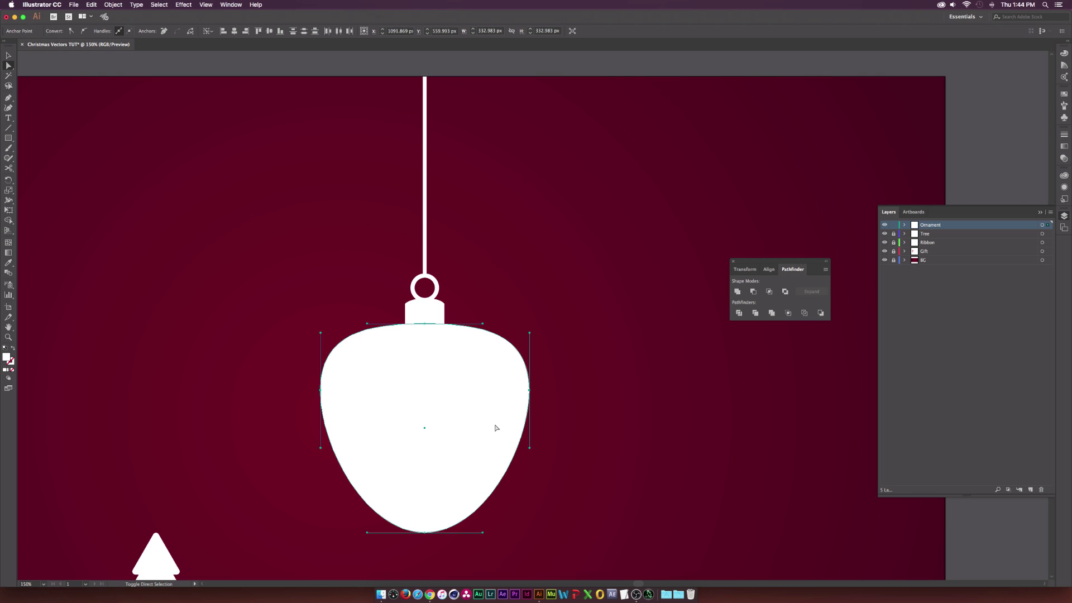
Step: Convert the bottom anchor point of the reshaped ornament body to a sharp corner
left_click(251, 438)
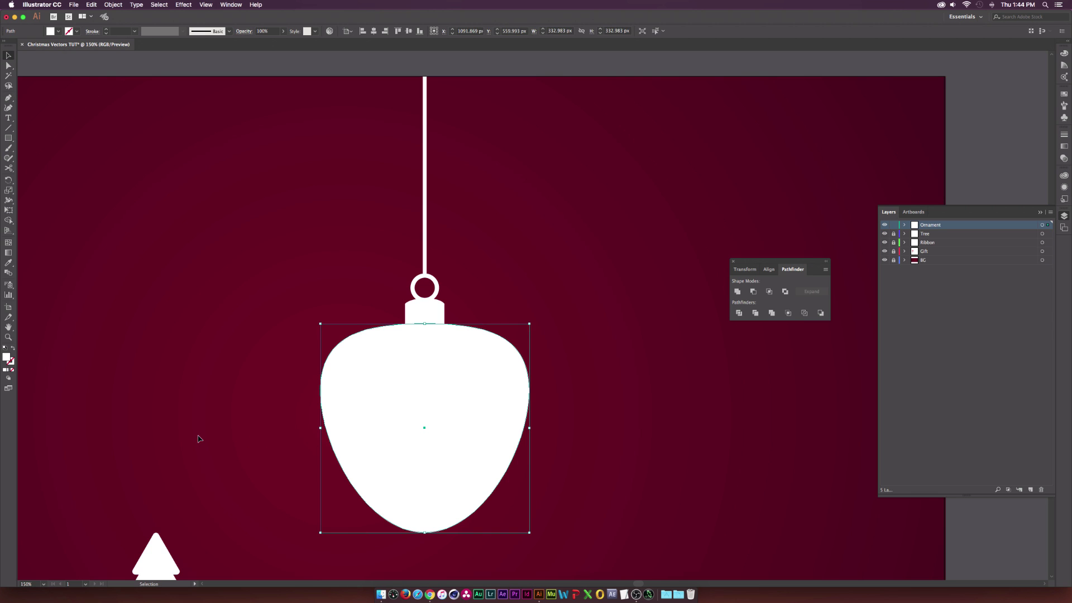
key("p")
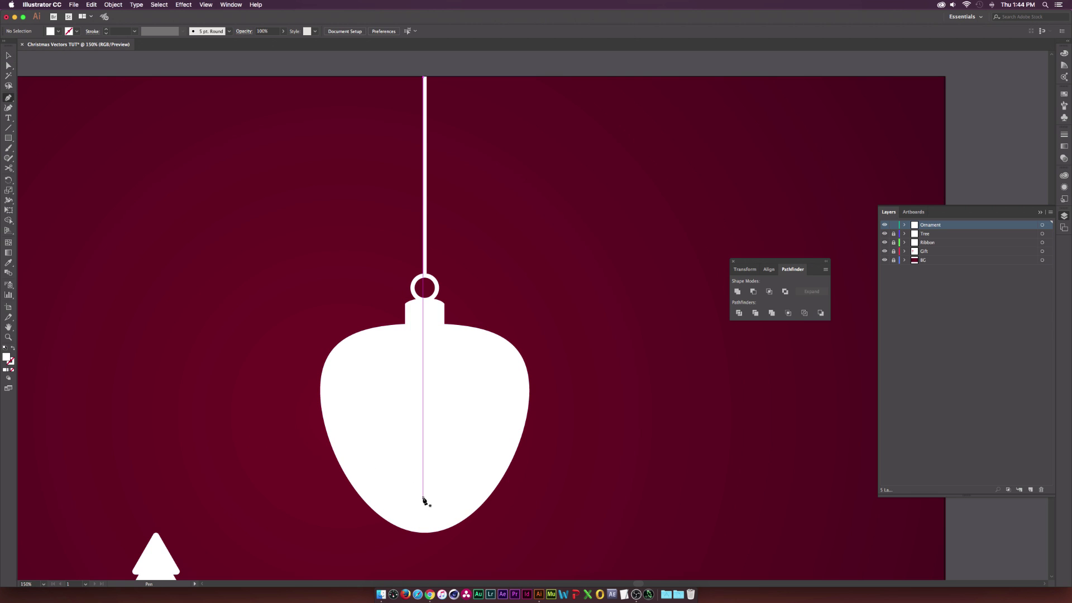
left_click(423, 497, "super")
key("alt")
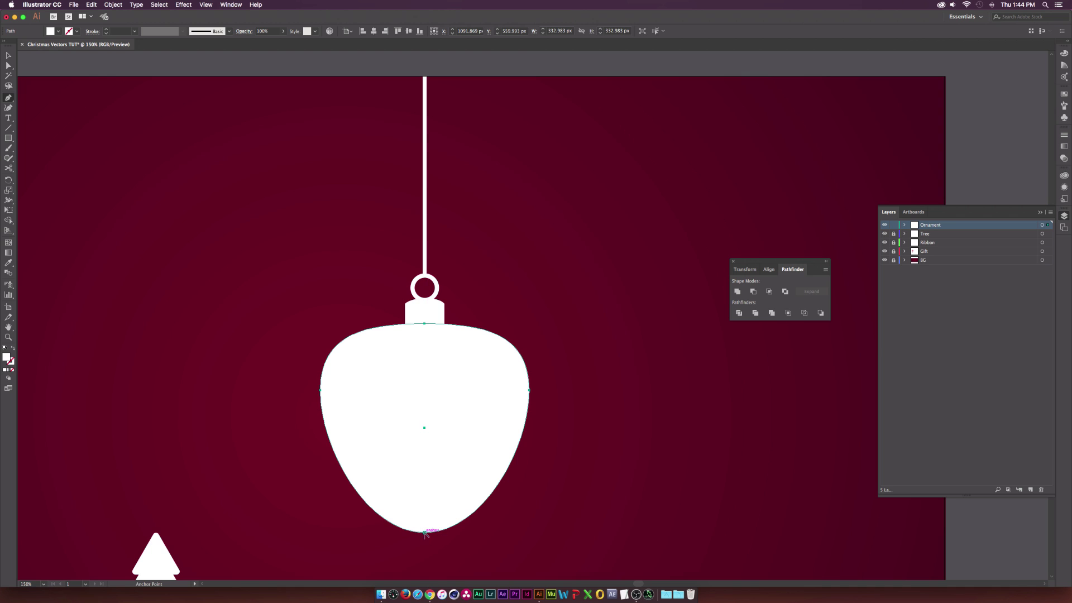
left_click(424, 532, "alt")
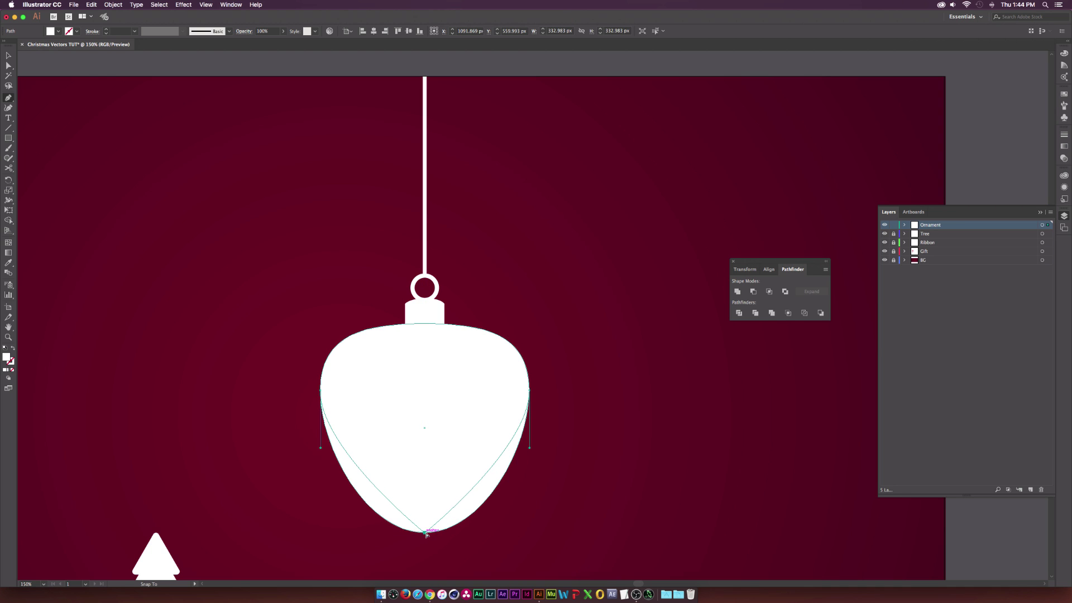
key("v")
left_click(294, 433)
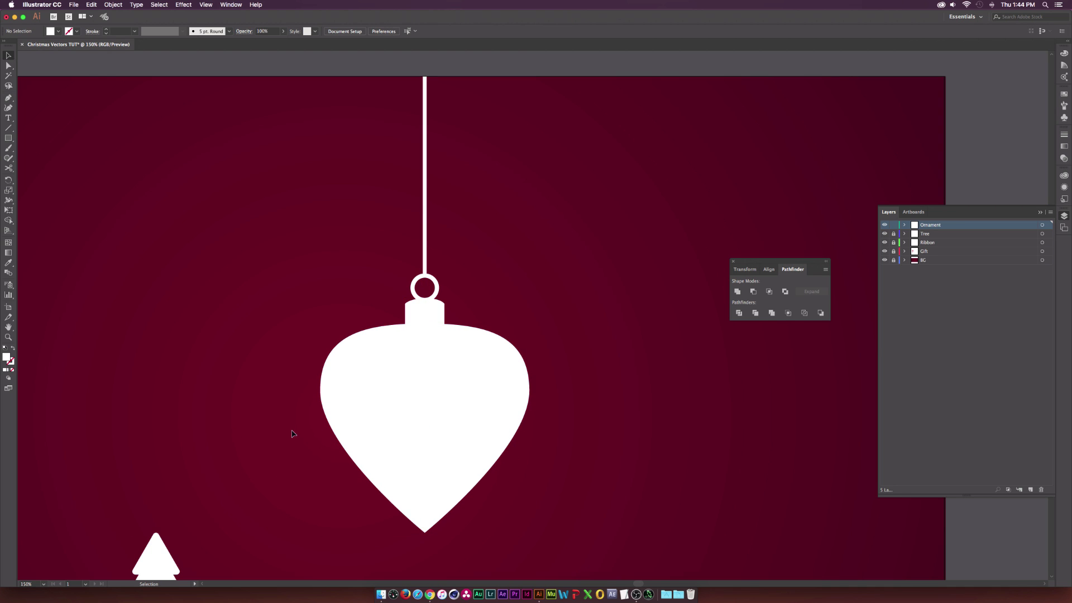
Step: Move the pointed ornament beside the round one at about X 716 px and place a level duplicate at about X 1229 px
scroll(567, 434, "down", 3)
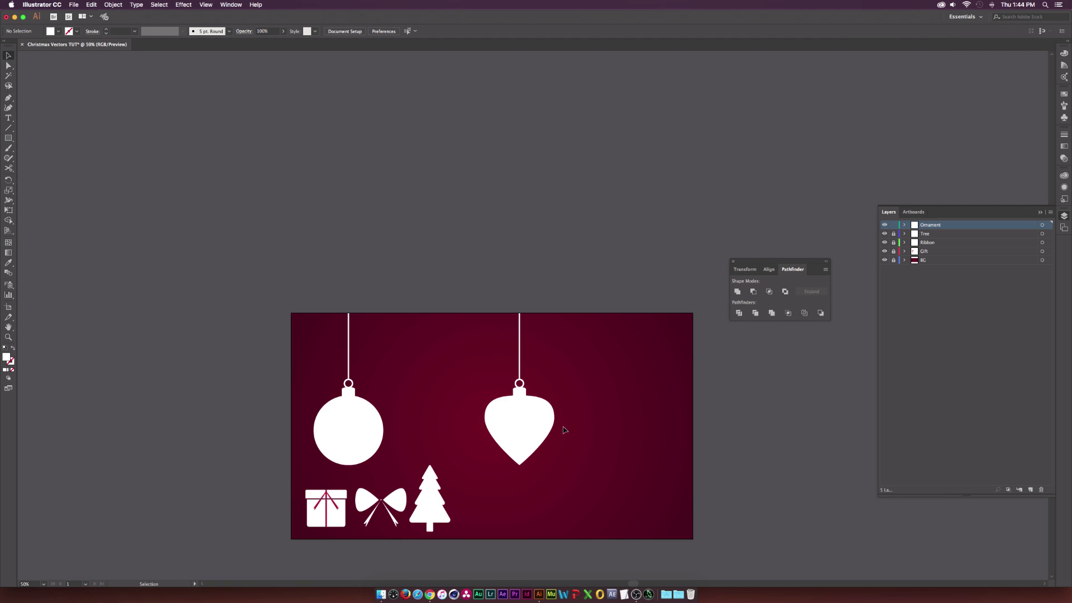
left_click_drag(529, 393, 452, 422)
scroll(452, 423, "right", 2)
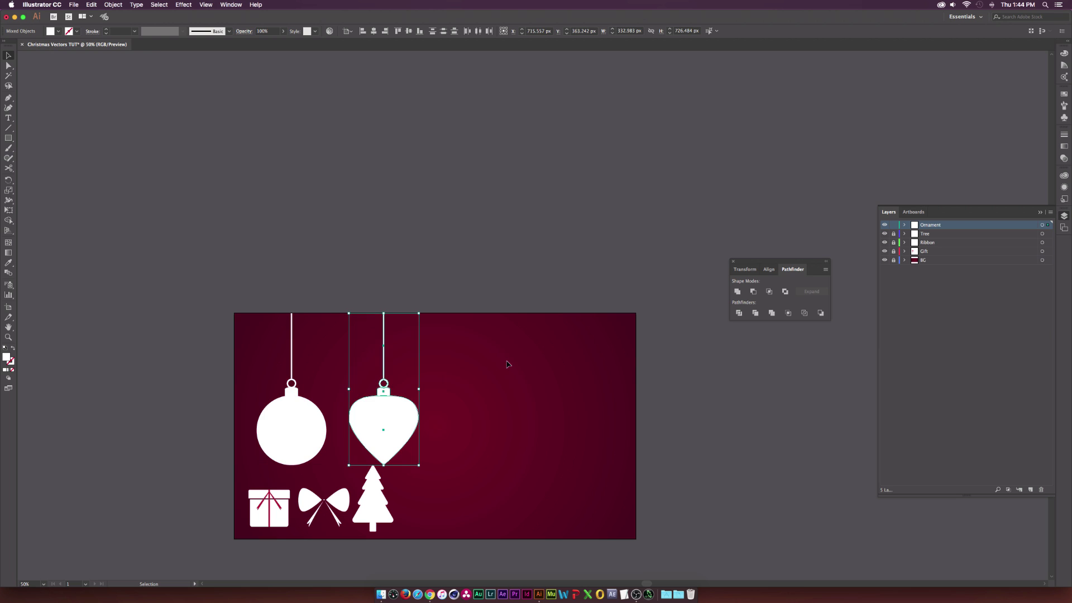
key("a")
key("v")
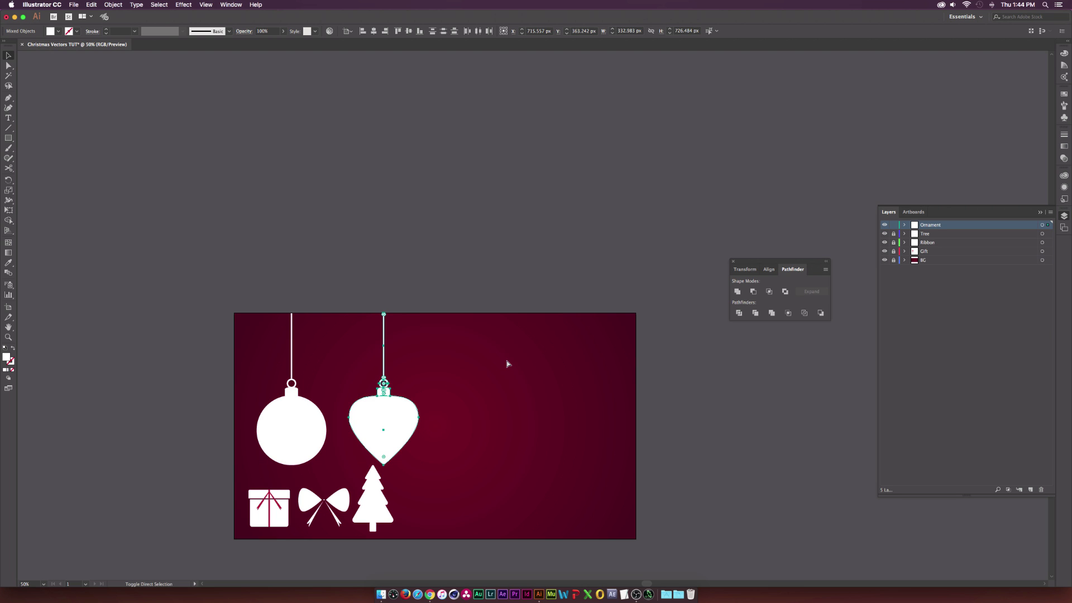
left_click_drag(400, 429, 515, 429)
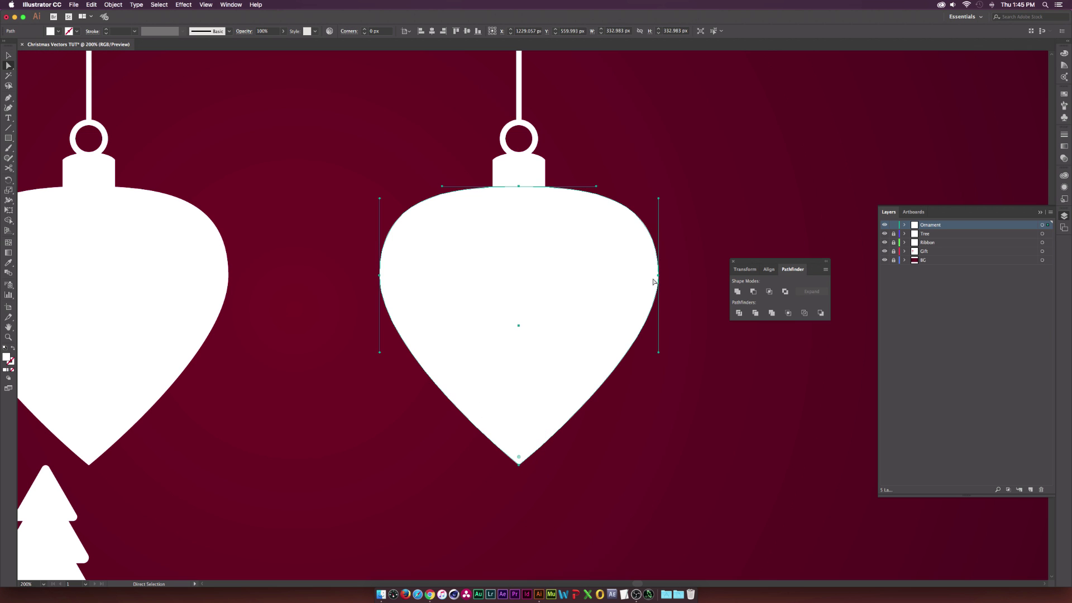
Step: Lower the left and right anchor points of the new duplicate's body together by about 100 px
left_click(659, 276)
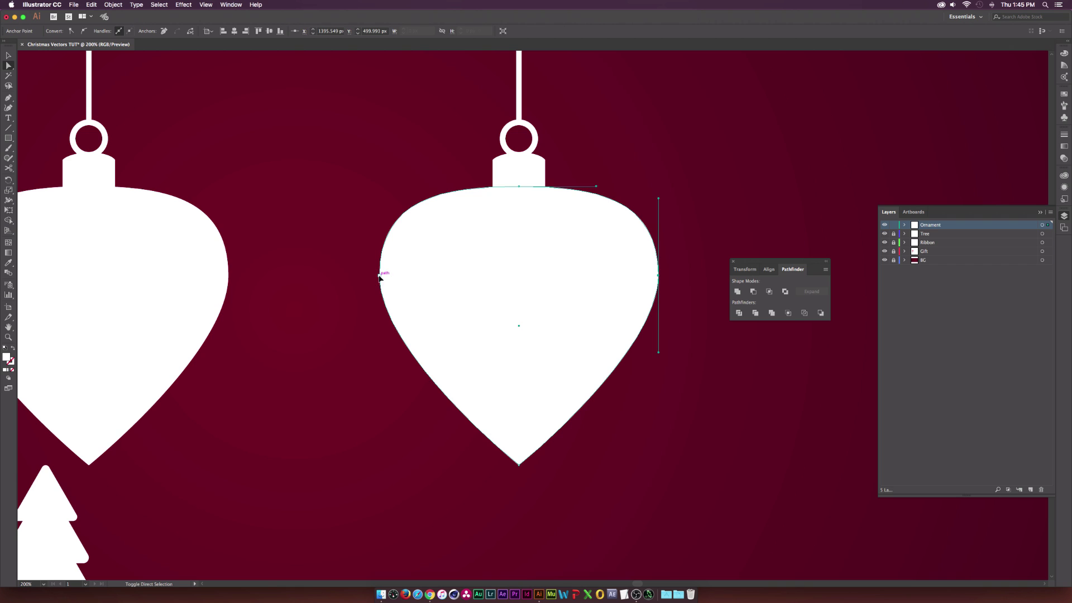
left_click(379, 278, "shift")
key("shift+Down")
key("shift+Down")
key("shift+Down")
key("shift+Down")
key("shift+Down")
key("shift+Down")
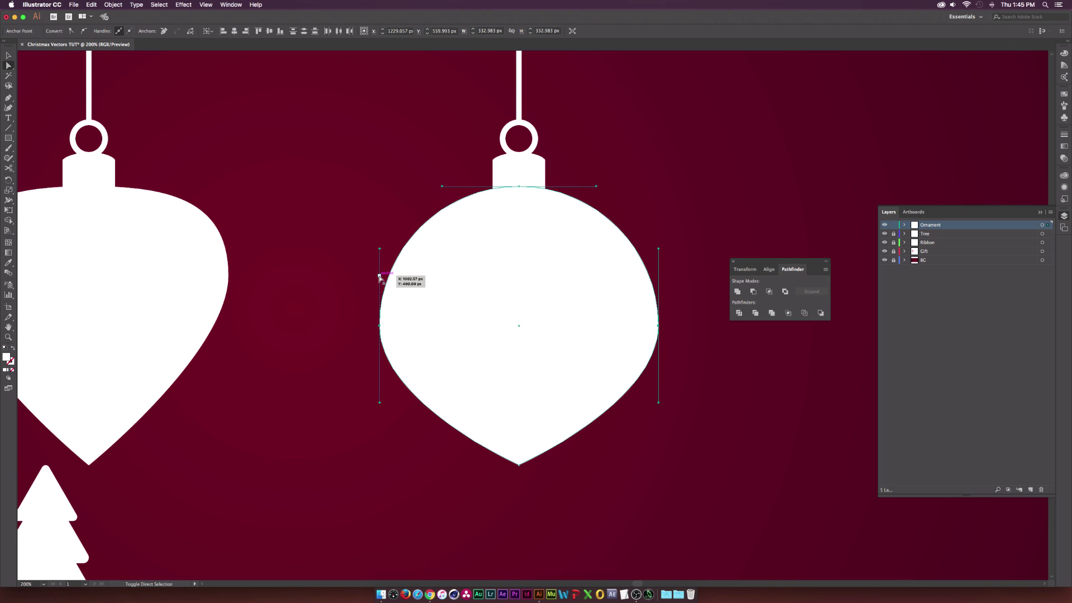
key("shift+Down")
key("shift+Down")
key("shift+Down")
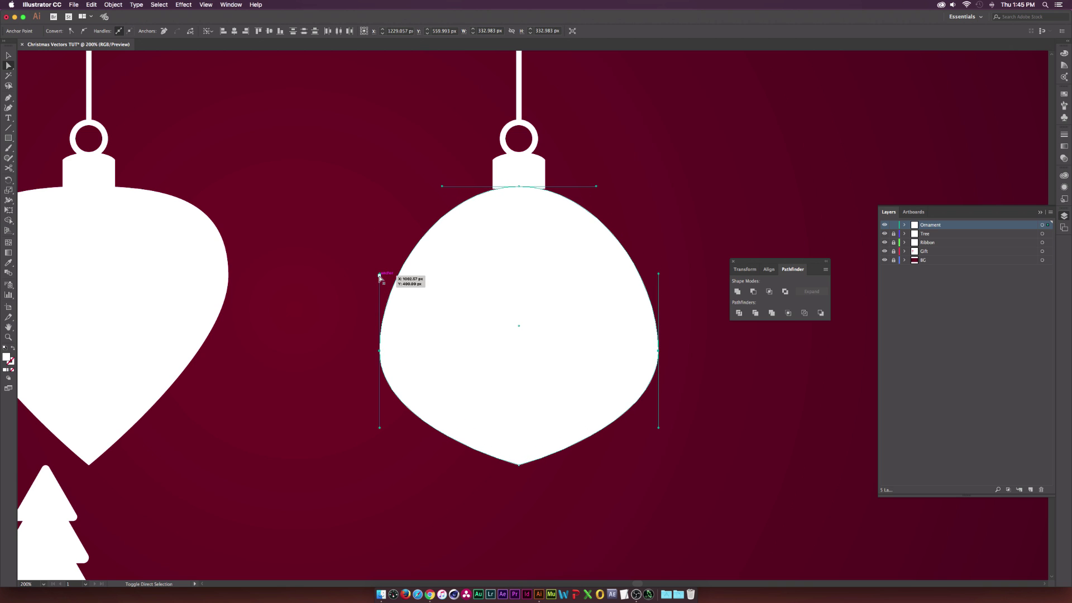
left_click_drag(379, 275, 380, 282)
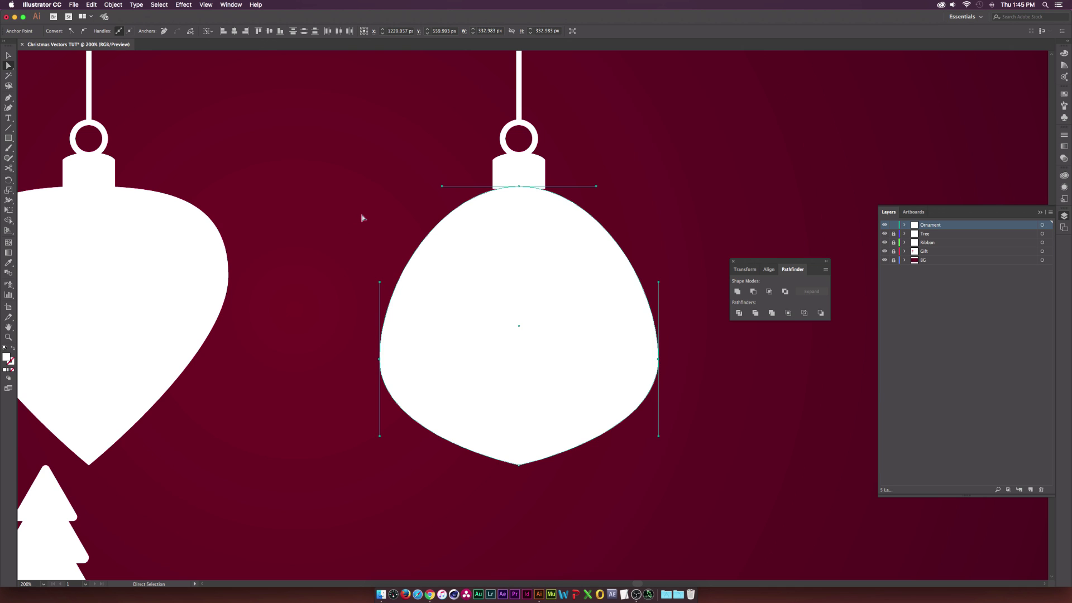
Step: Lengthen the horizontal handles of the body's top anchor point symmetrically to broaden its shoulders
left_click(498, 239)
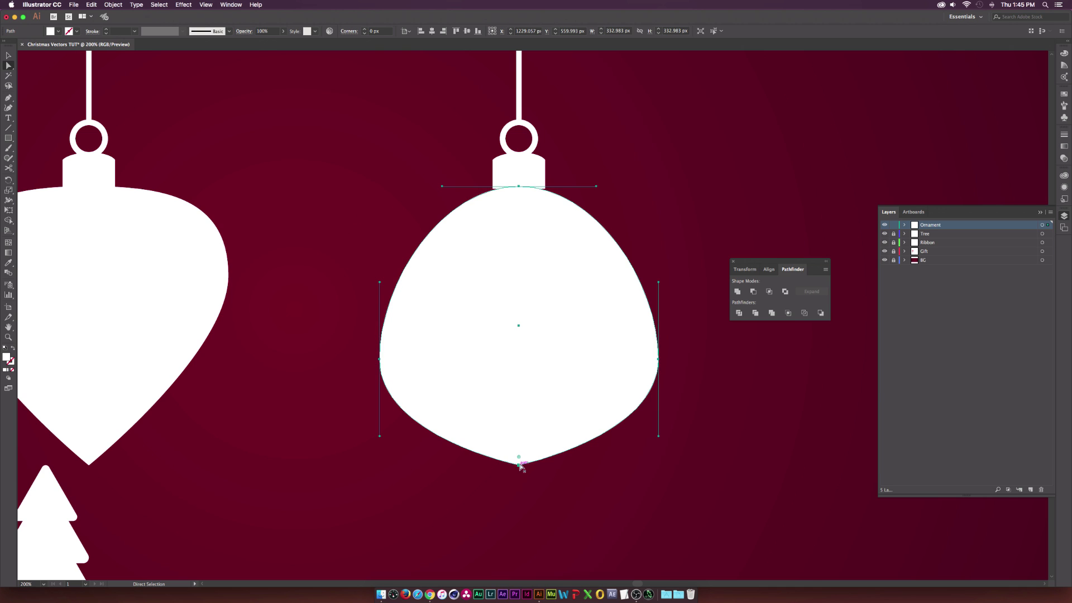
left_click(520, 186)
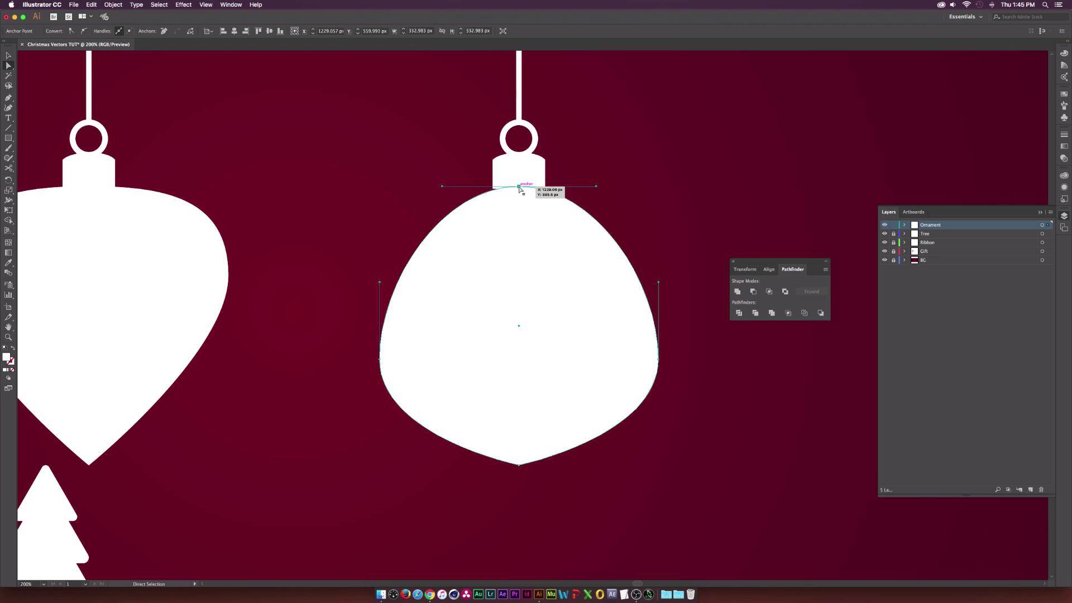
key("p")
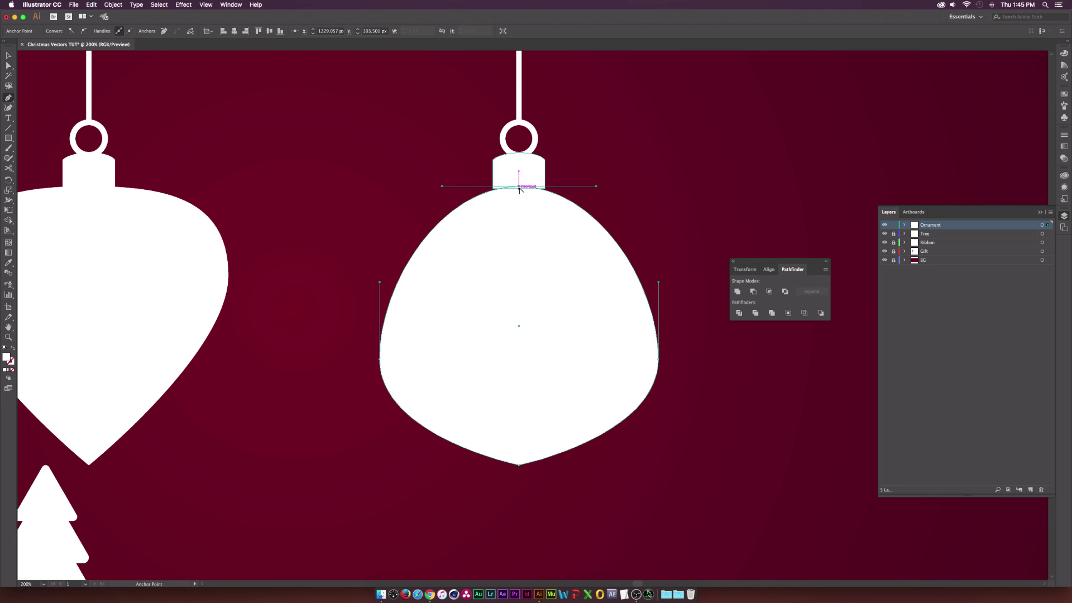
left_click_drag(519, 186, 395, 189)
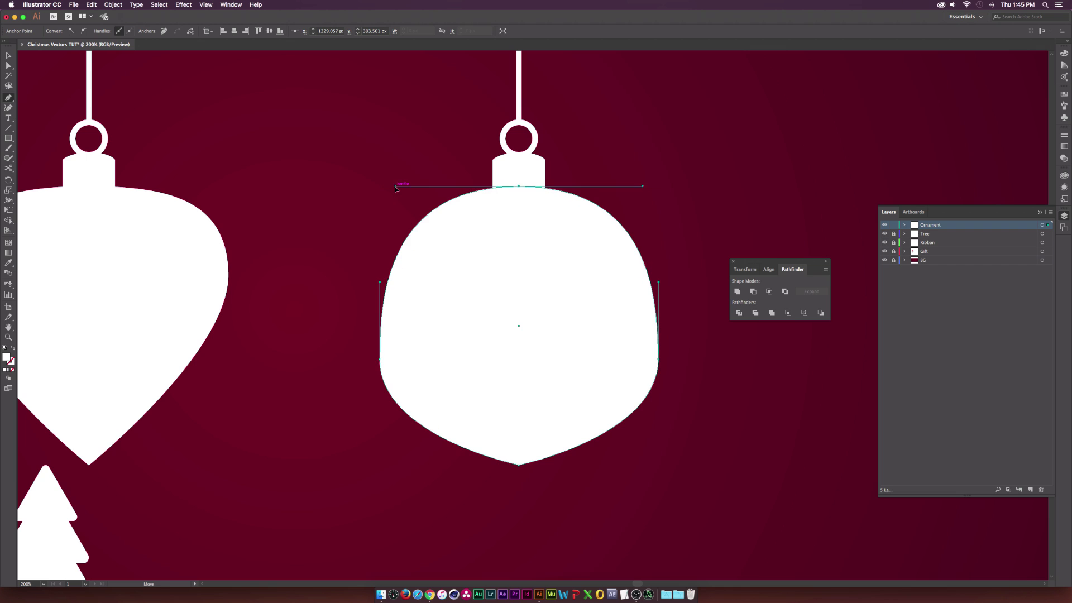
Step: Adjust the left anchor point's handles so the side bulges outward and the lower edge curves inward to the tip
key("a")
left_click(380, 360)
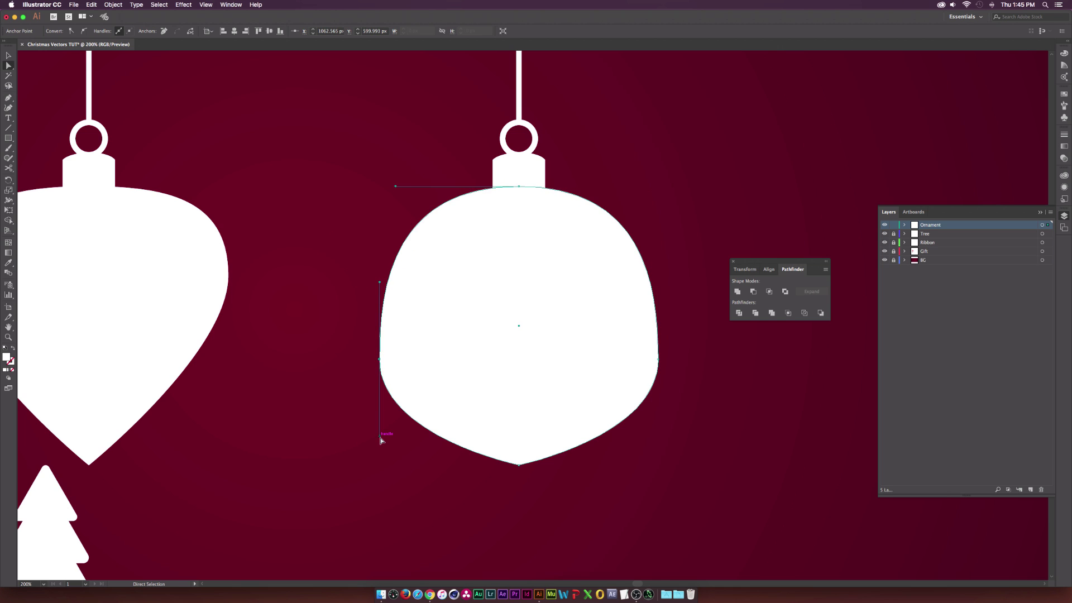
left_click_drag(380, 440, 514, 437)
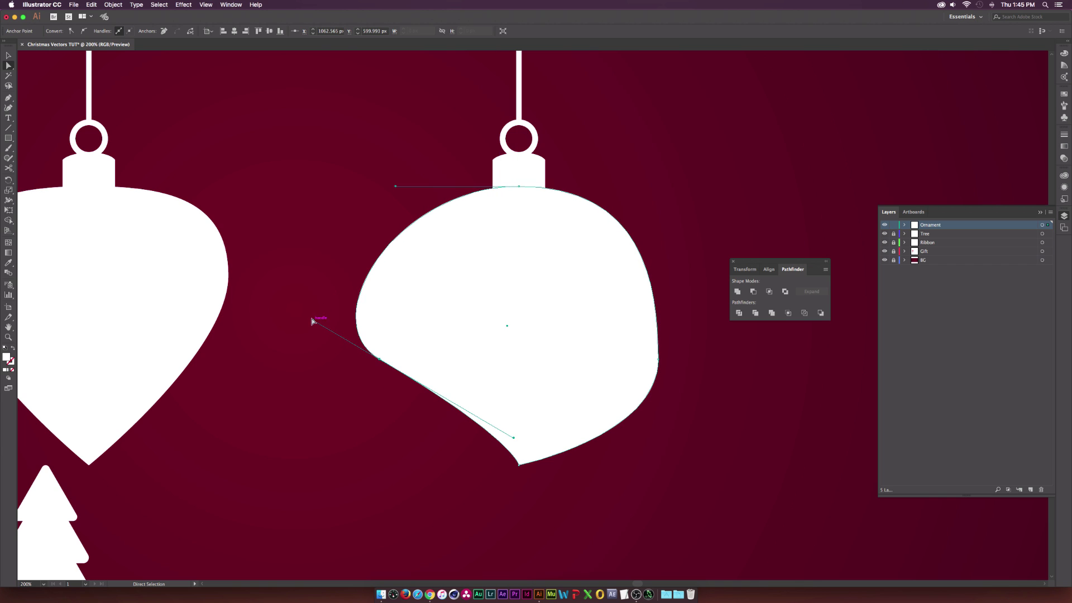
left_click_drag(314, 322, 312, 293)
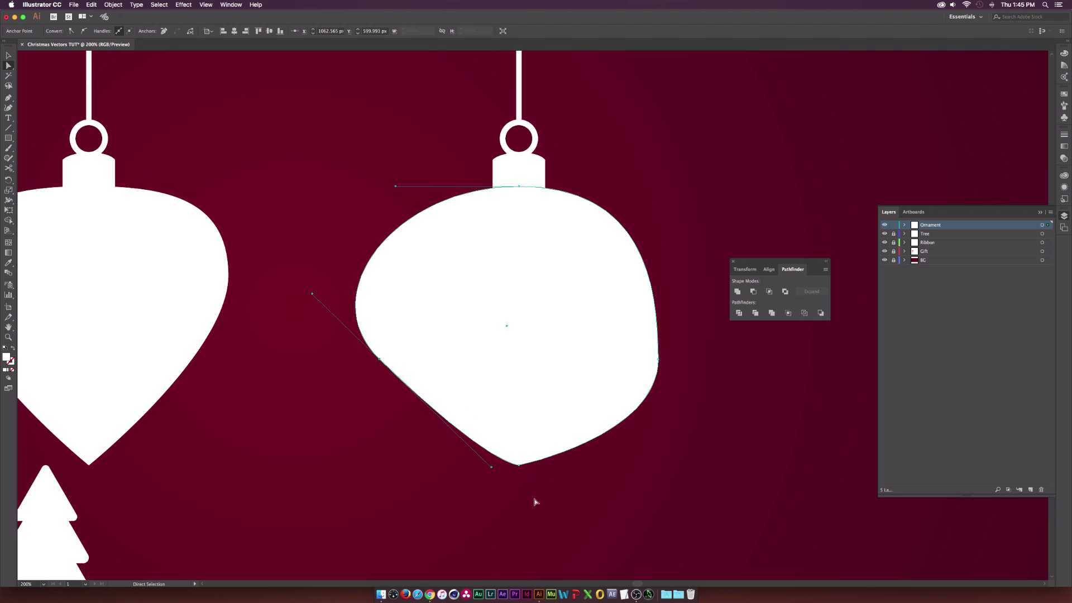
left_click_drag(496, 469, 502, 431)
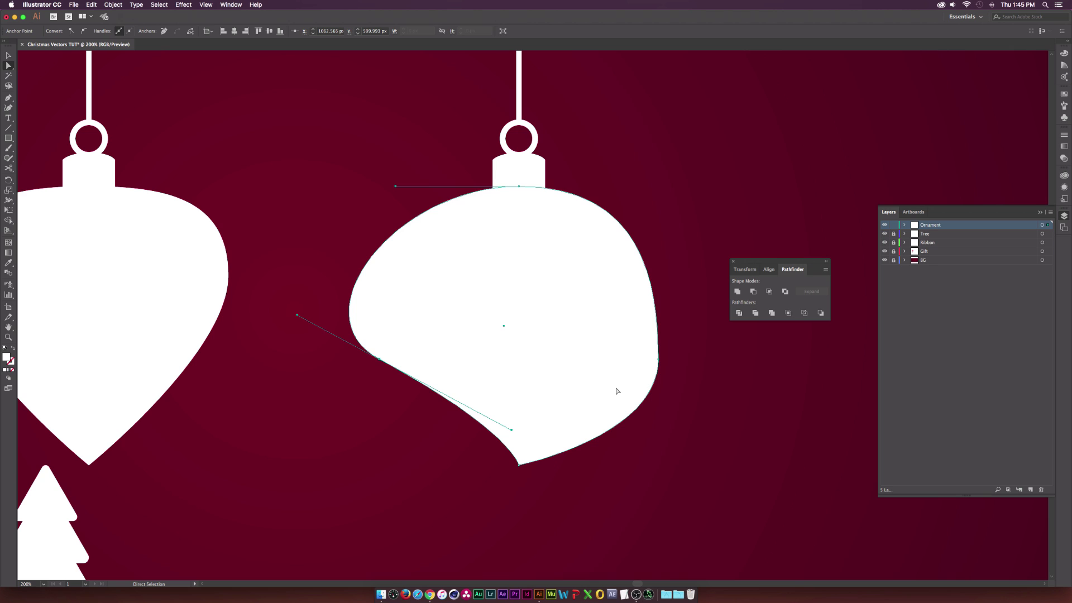
Step: Delete the right anchor point of the third ornament's body, leaving only its left half
left_click(658, 360)
key("Delete")
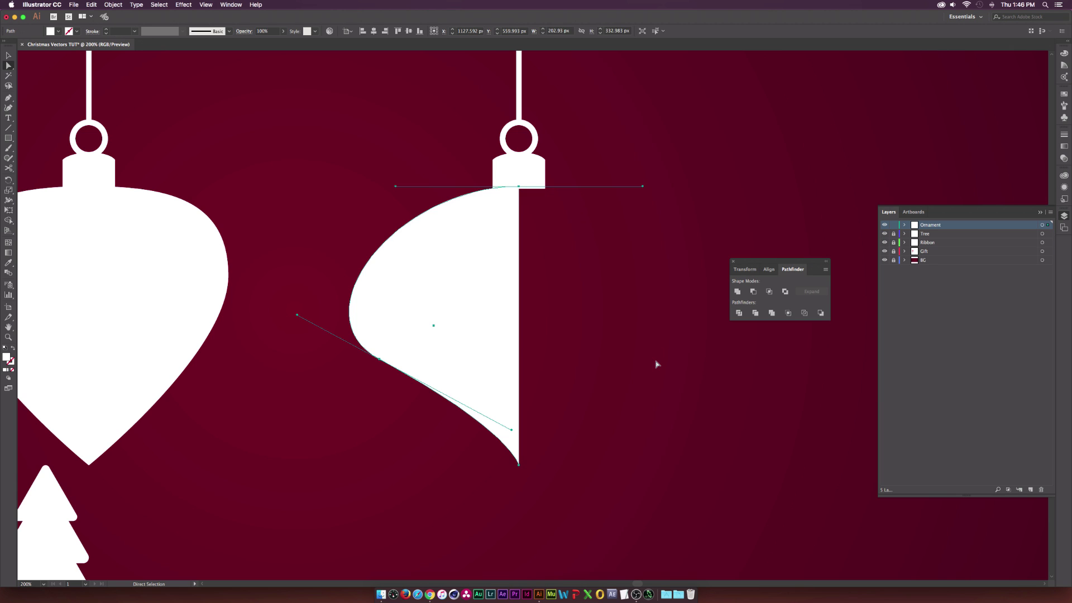
left_click(584, 316)
key("v")
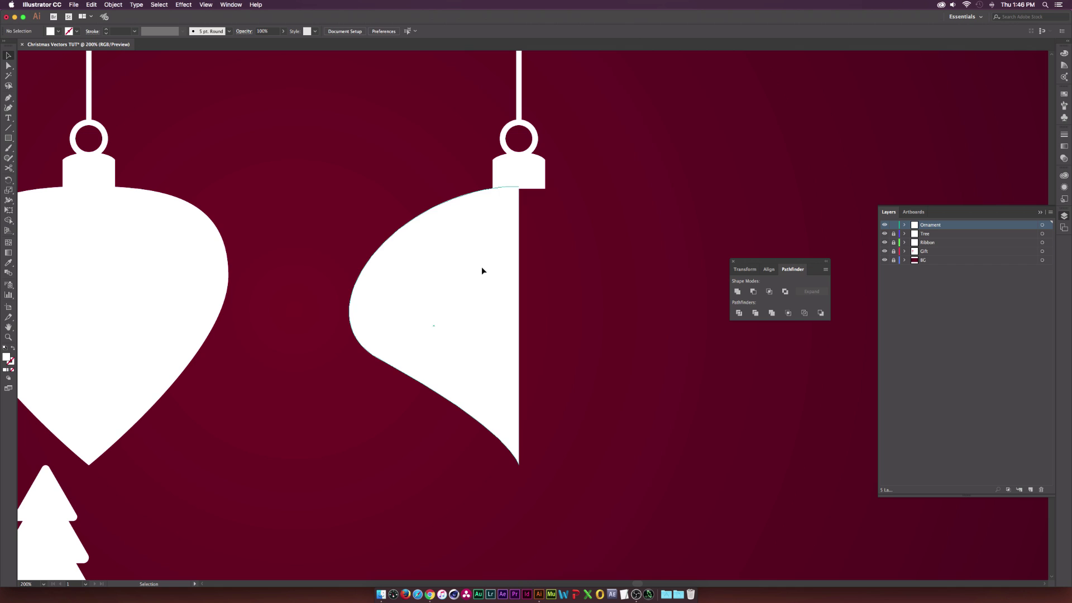
Step: Duplicate the body's left half toward the right and reflect the copy across the vertical axis
left_click(482, 271)
key("a")
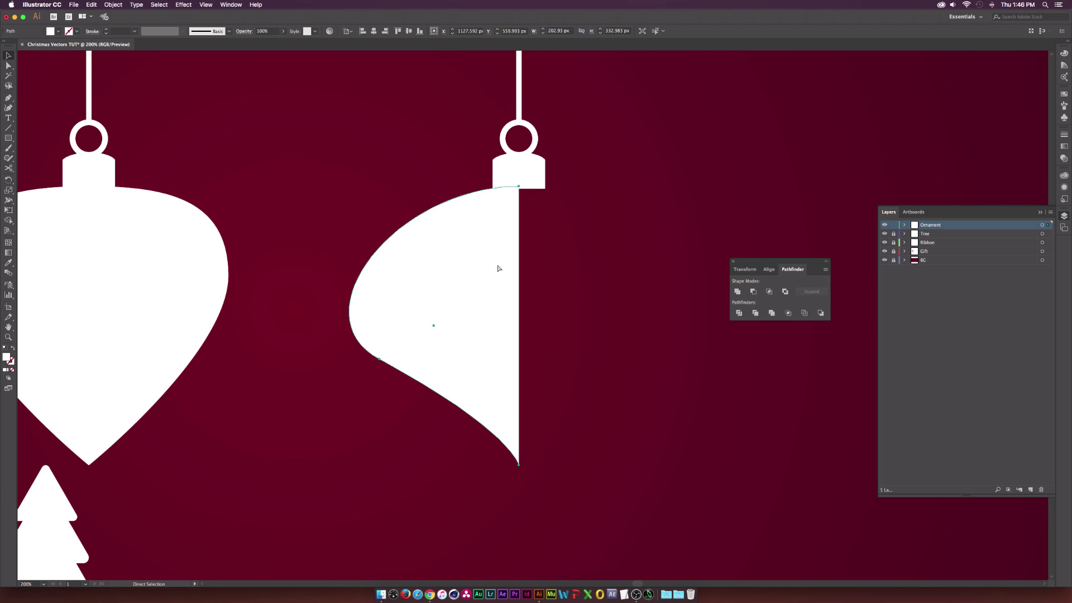
key("v")
left_click_drag(477, 315, 596, 319)
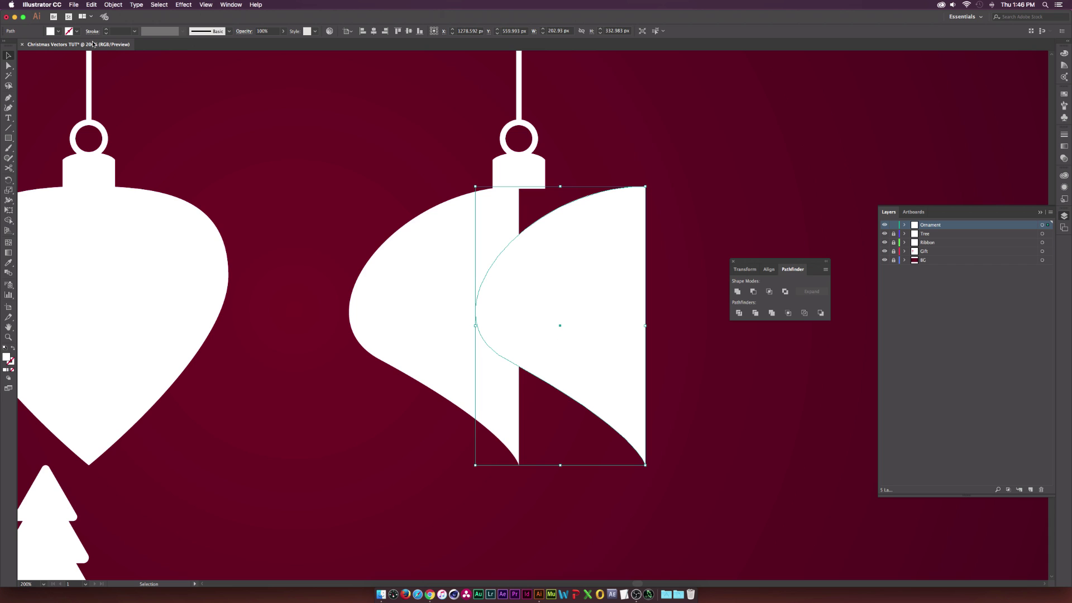
left_click(114, 4)
mouse_move(141, 16)
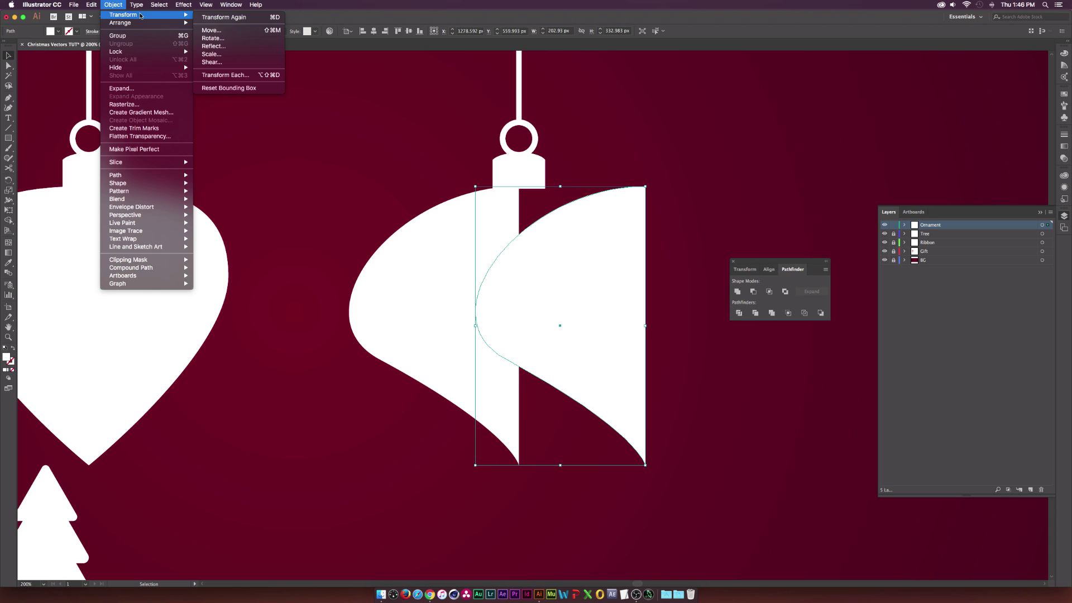
left_click(212, 46)
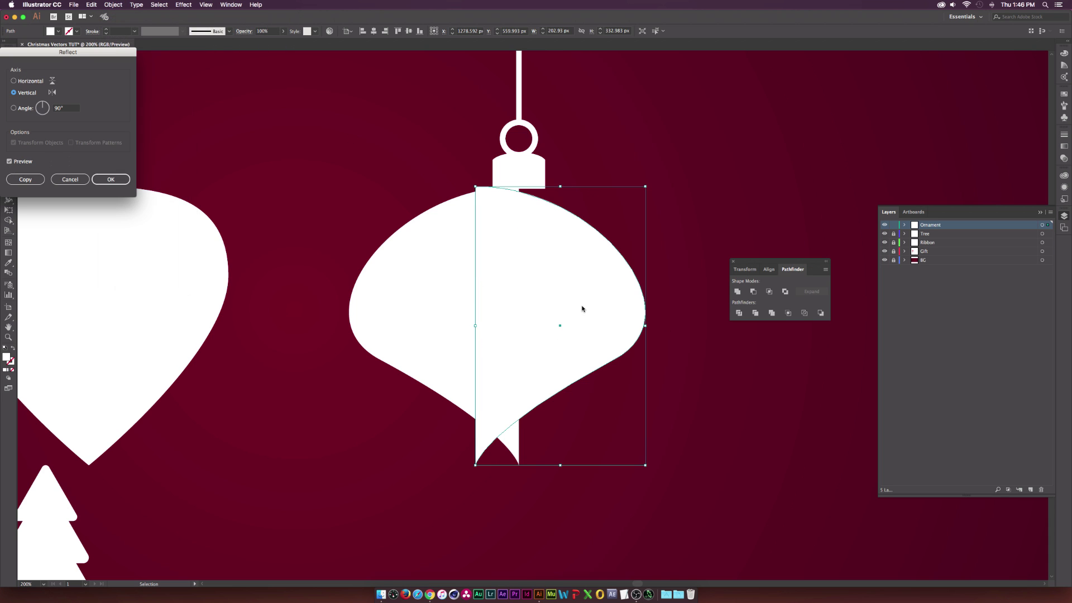
left_click(111, 179)
Step: Move the reflected half until its straight edge meets the left half along the ornament's vertical centre line
left_click_drag(539, 295, 576, 276)
scroll(532, 428, "up", 2)
scroll(564, 302, "up", 2)
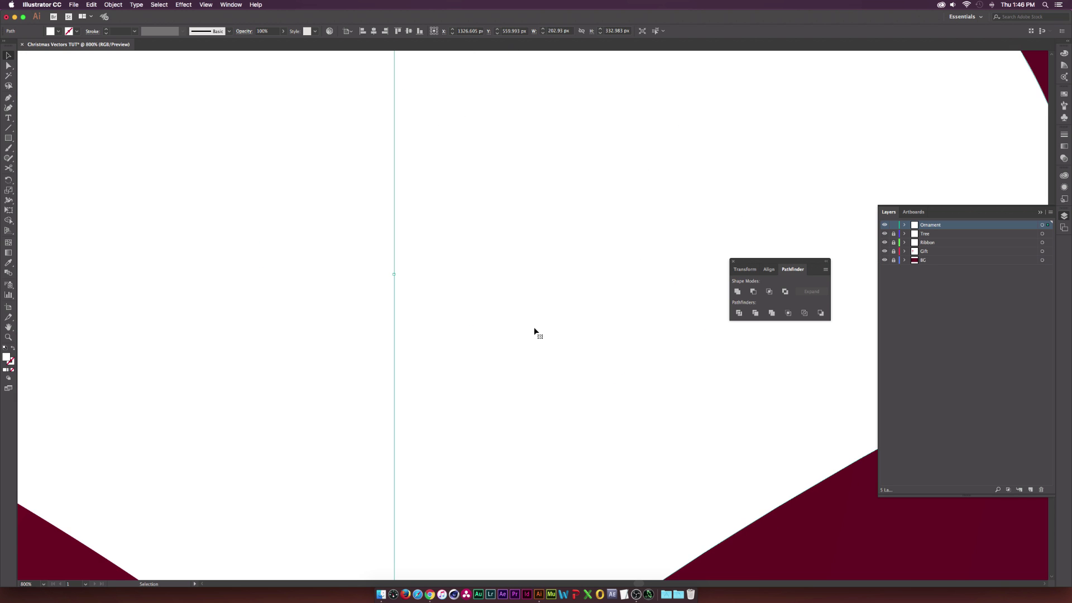
scroll(535, 330, "down", 5)
left_click_drag(463, 310, 490, 308)
left_click(335, 496)
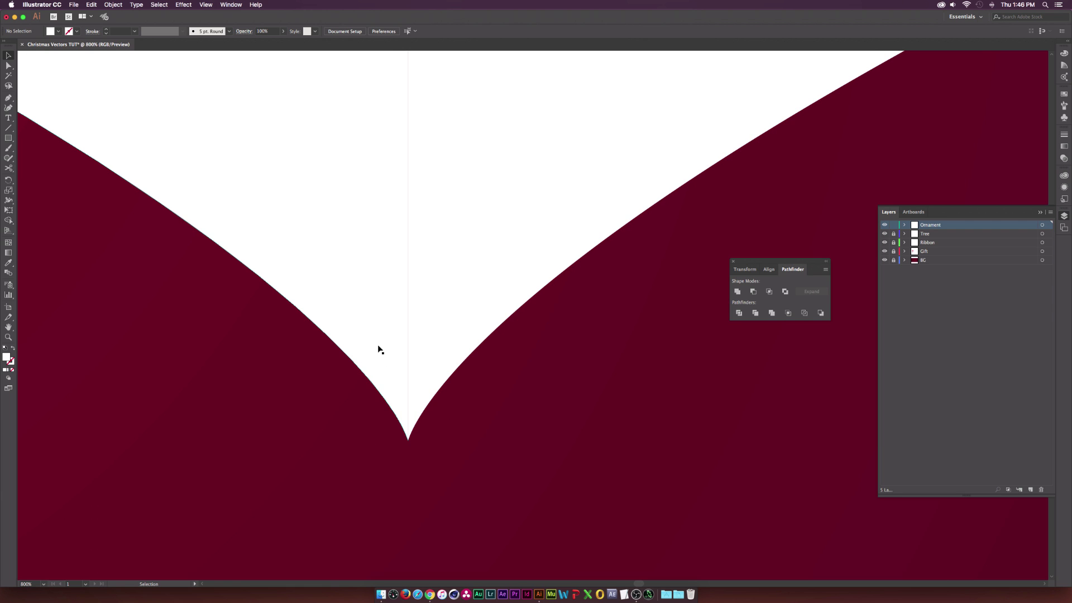
scroll(407, 369, "down", 6)
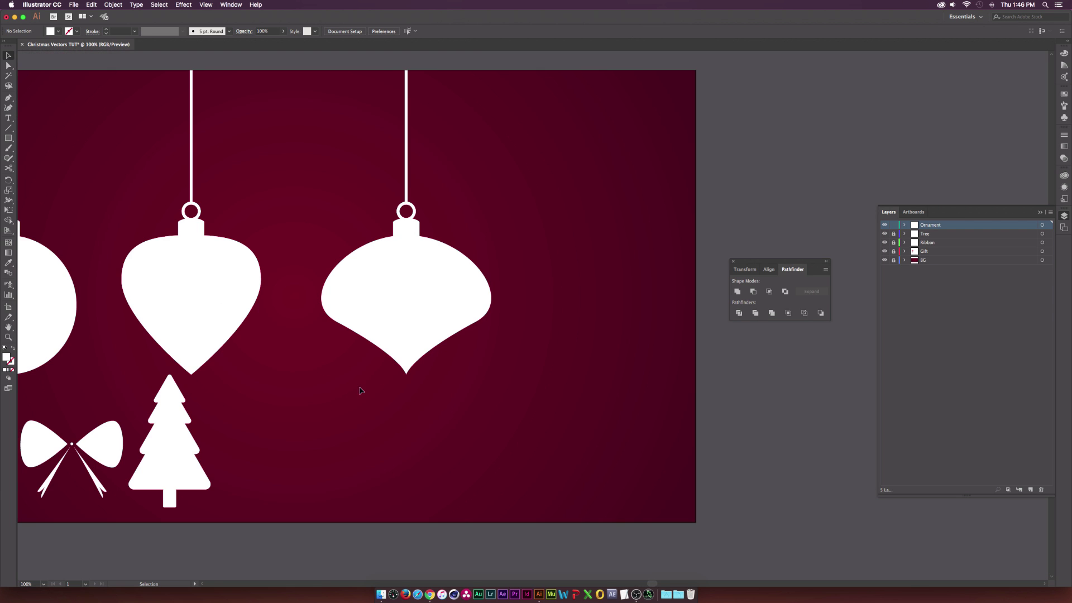
Step: Unite the left and right halves of the third ornament's body into a single shape
left_click(383, 310)
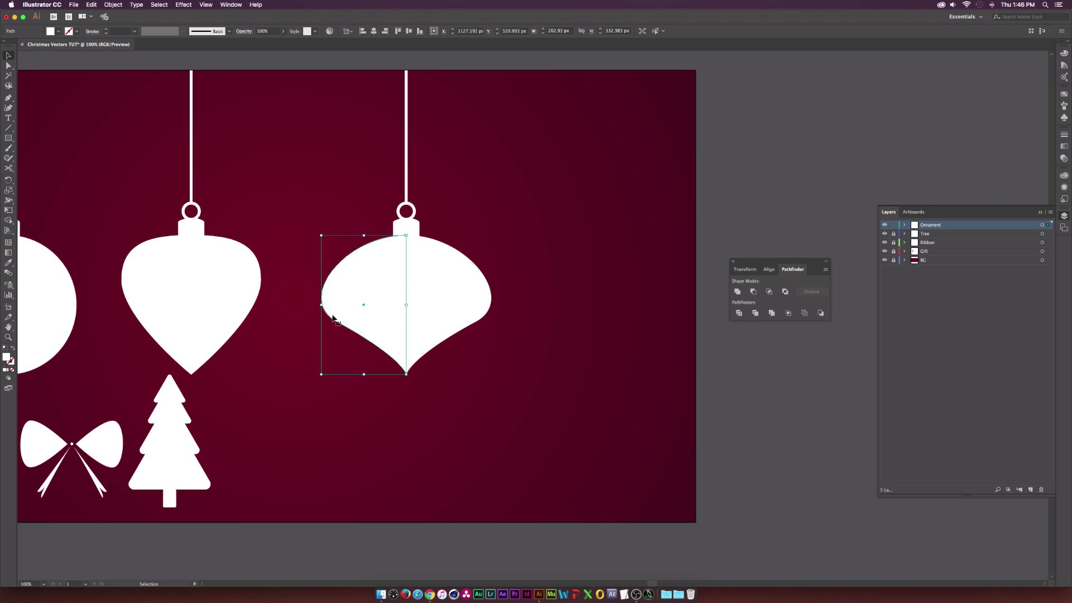
left_click_drag(407, 299, 357, 315)
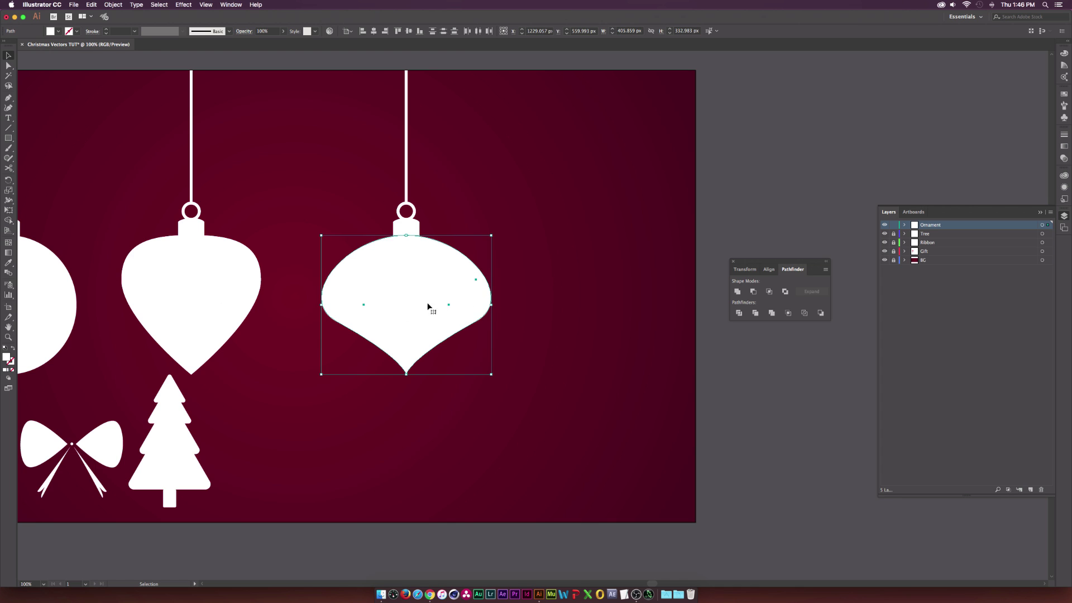
left_click(738, 292)
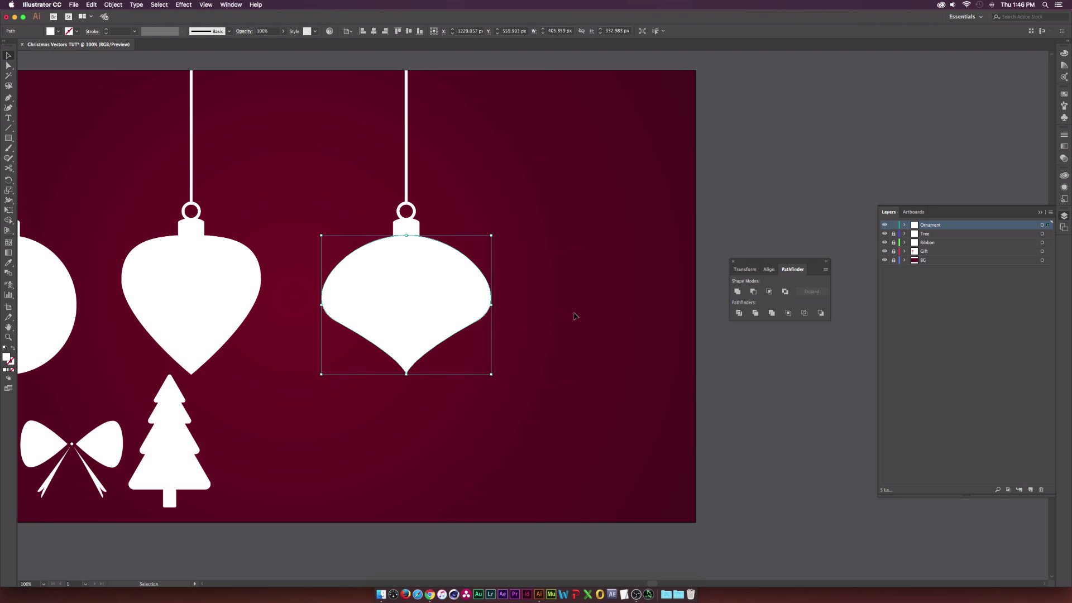
key("super+0")
key("super+shift+a")
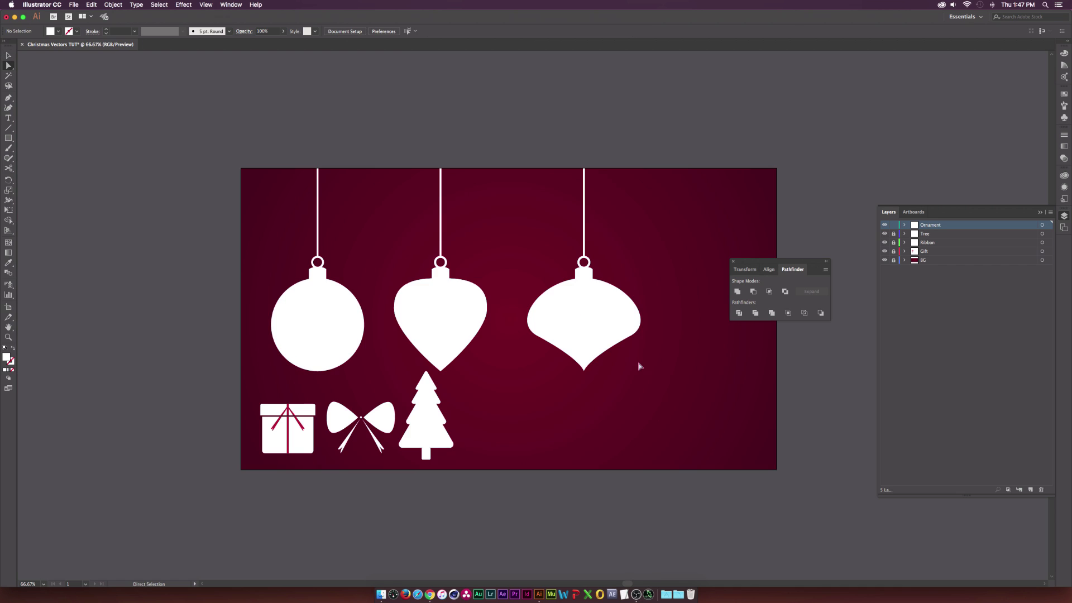
Step: Narrow the third ornament's body to about 331 px wide and centre it under its cap
key("a")
scroll(580, 321, "up", 3)
left_click(551, 289)
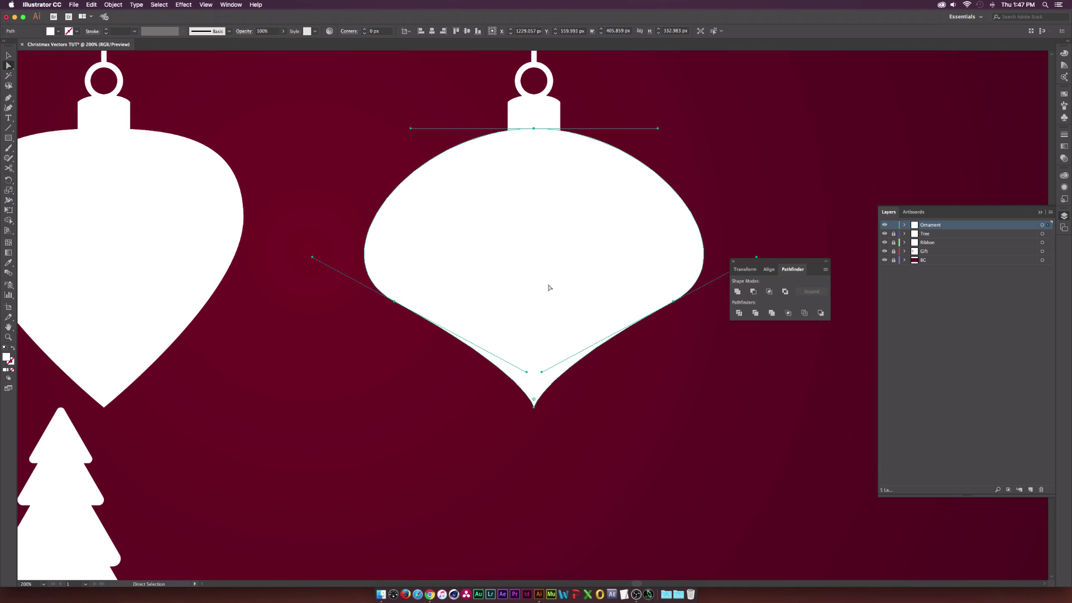
key("v")
left_click_drag(703, 268, 641, 269)
left_click_drag(530, 252, 568, 249)
scroll(609, 414, "up", 2)
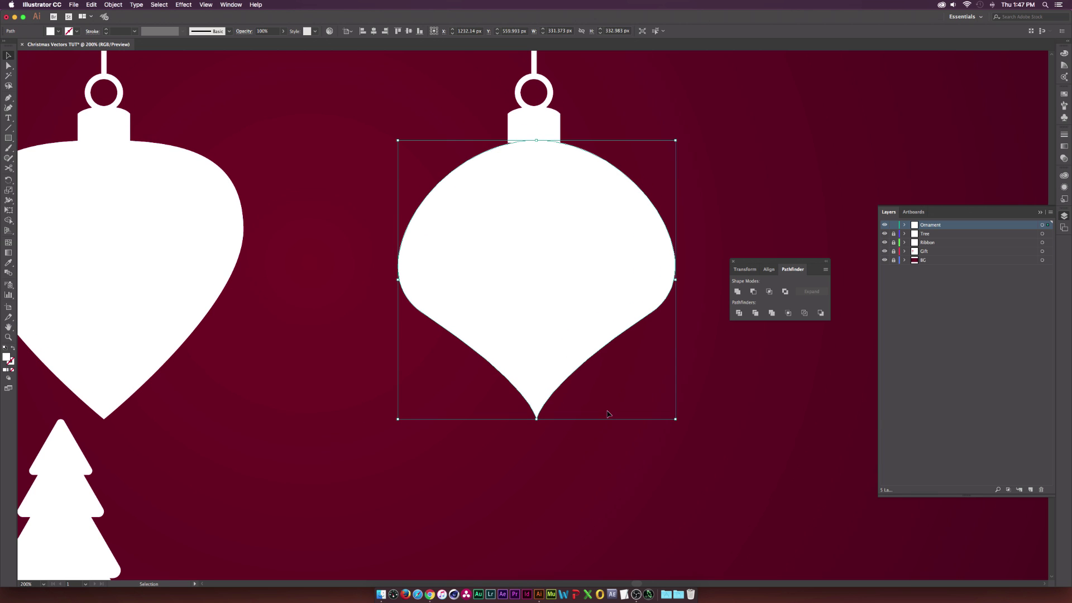
left_click(665, 469)
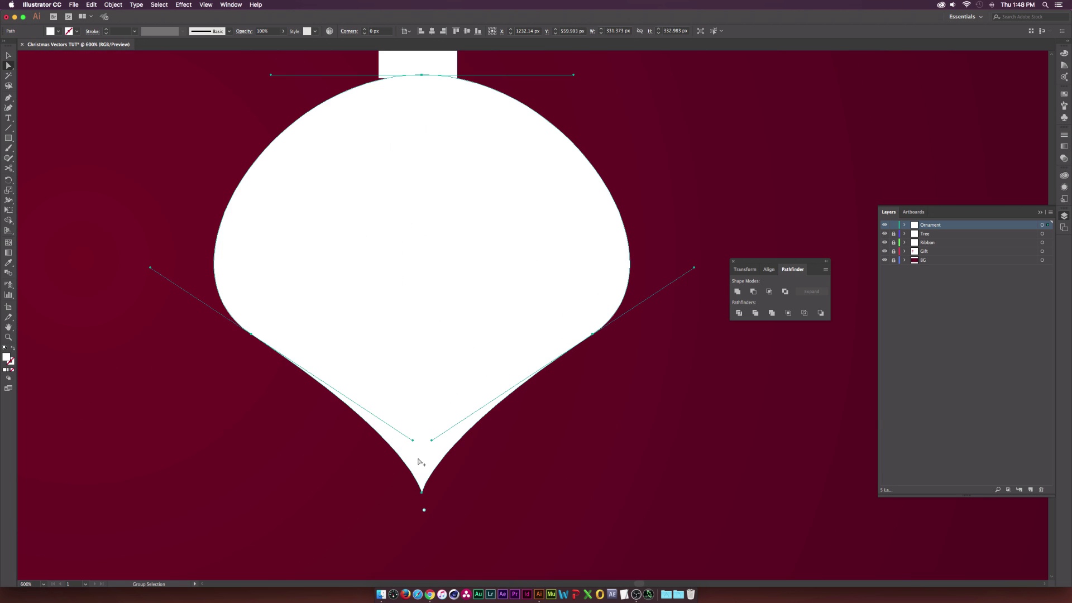
Step: Extend the lower direction handles of both side anchor points toward the centre line above the tip
scroll(418, 462, "up", 2)
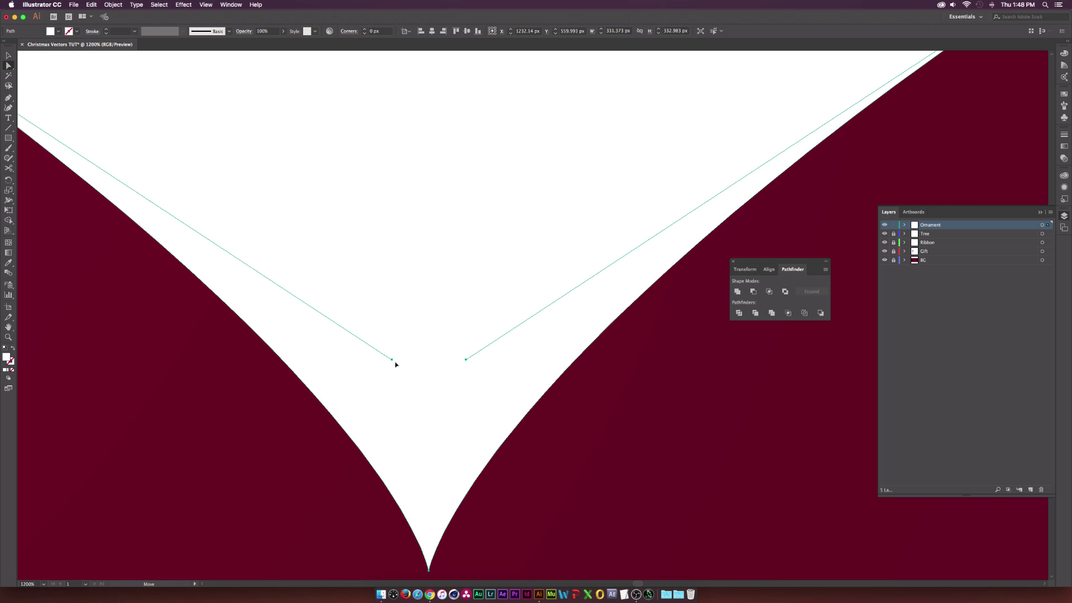
left_click_drag(393, 363, 406, 375)
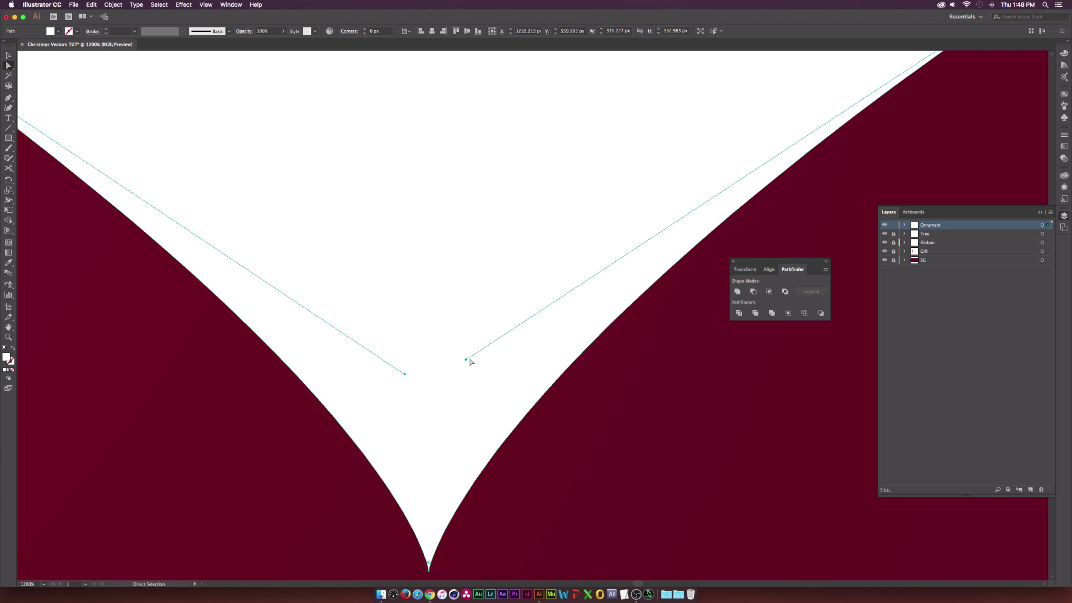
left_click_drag(465, 360, 409, 373)
left_click(551, 455)
left_click(418, 365)
left_click(405, 375, "shift")
key("super+minus")
key("super+minus")
key("super+minus")
key("super+minus")
key("super+minus")
key("super+minus")
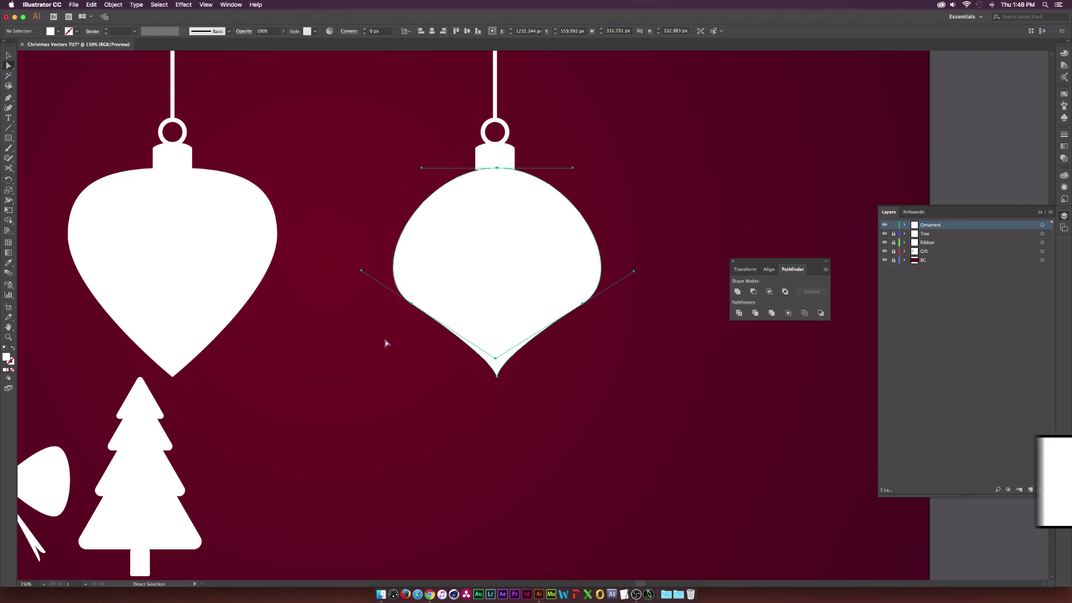
Step: Raise the body's two side anchor points and tip together, shortening the body to about 293 px tall
left_click_drag(413, 306, 416, 308)
left_click(412, 304)
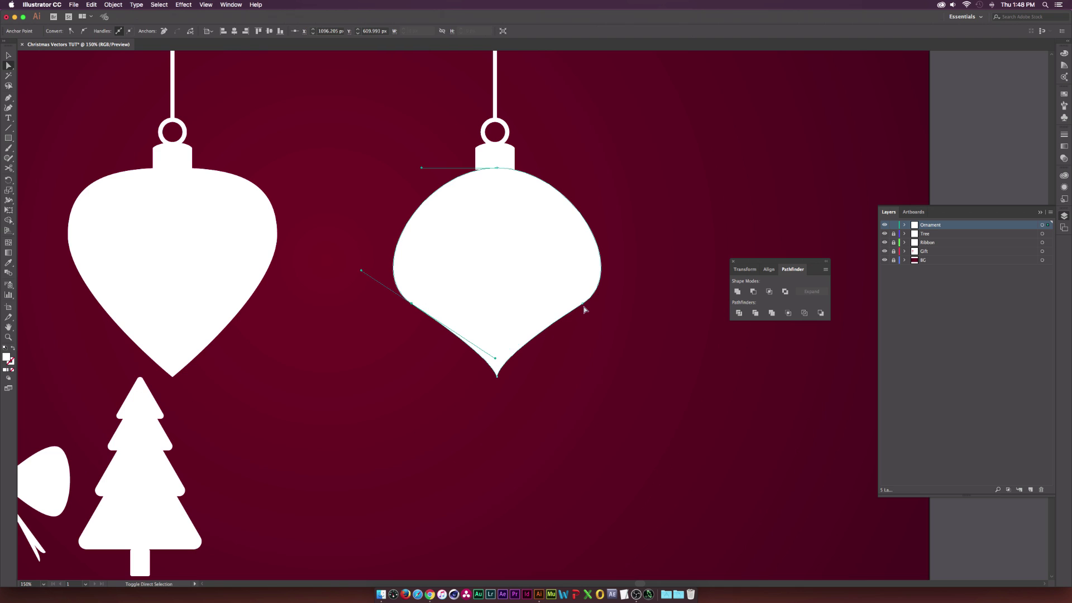
left_click(497, 377)
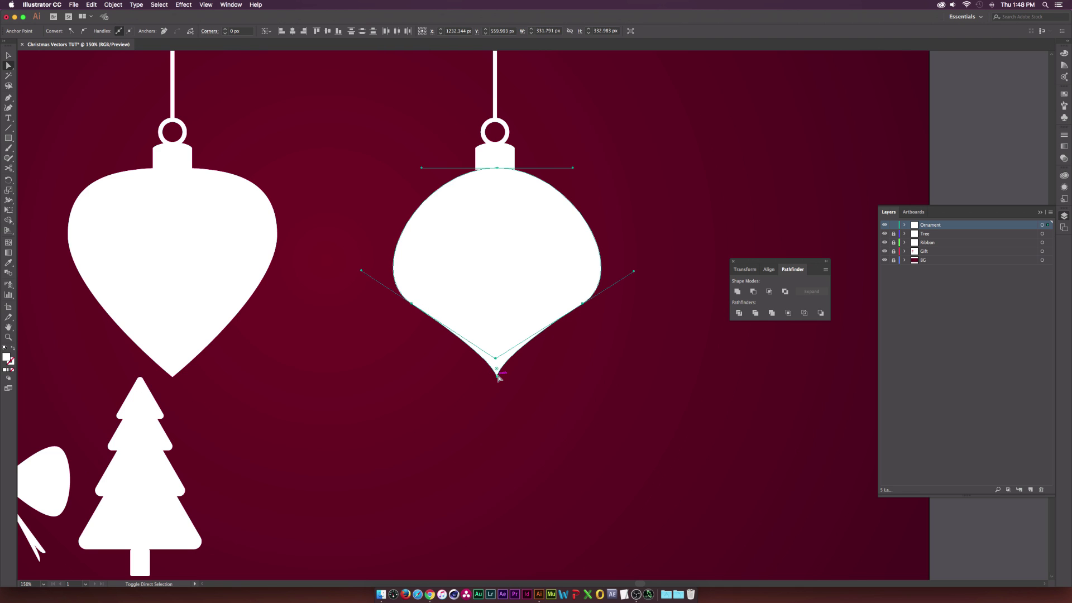
key("shift+Up")
key("shift+Up")
key("shift+Up")
key("shift+Up")
key("shift+Up")
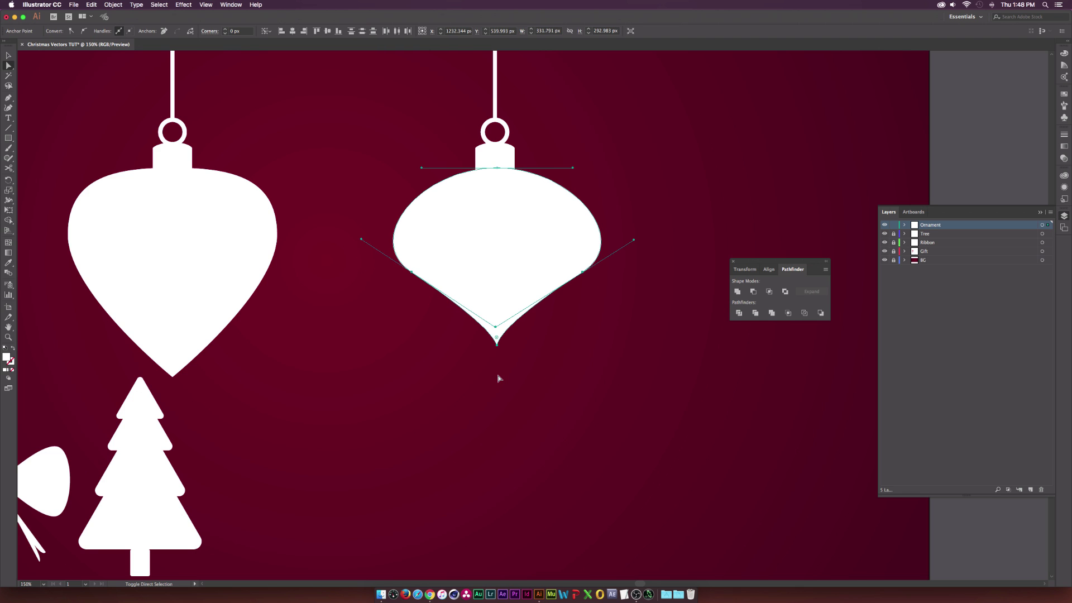
Step: Move the whole third ornament, including its cap and string, closer to the second ornament
left_click(499, 379)
scroll(500, 372, "down", 2)
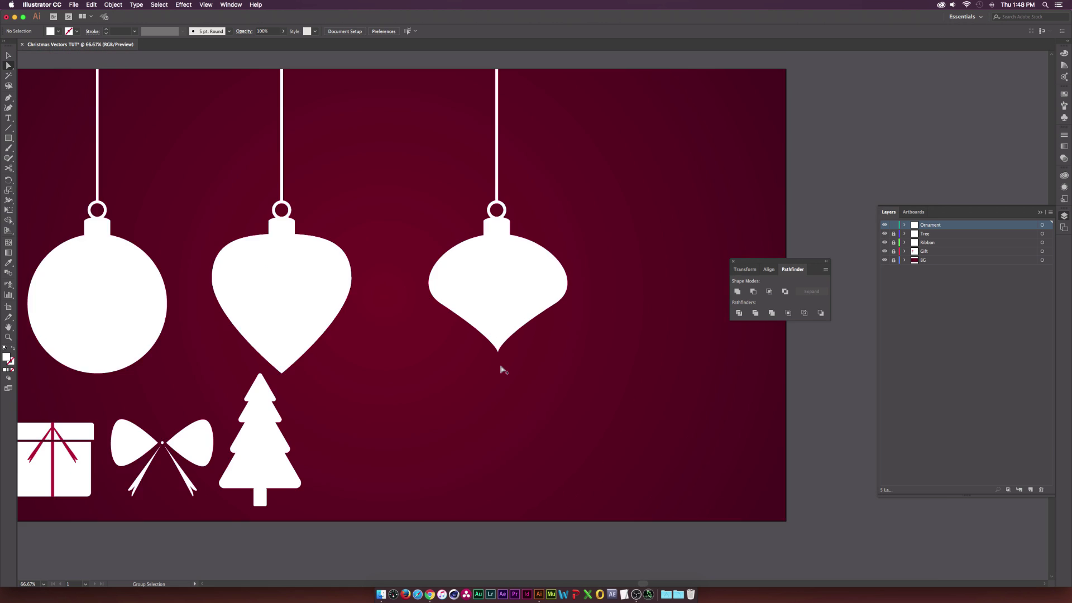
left_click_drag(475, 391, 444, 310)
key("v")
left_click(479, 395)
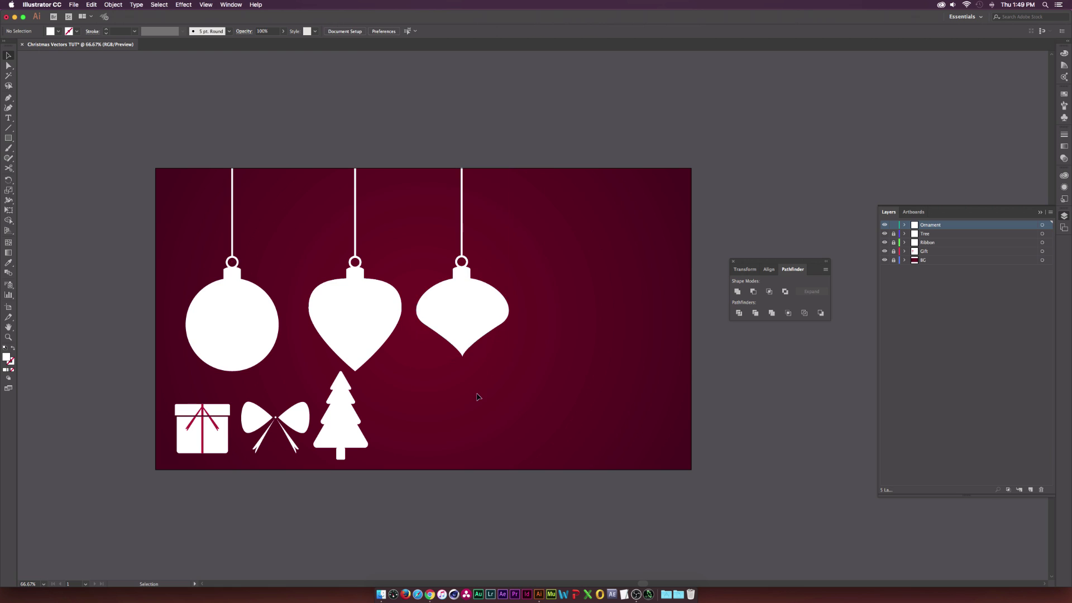